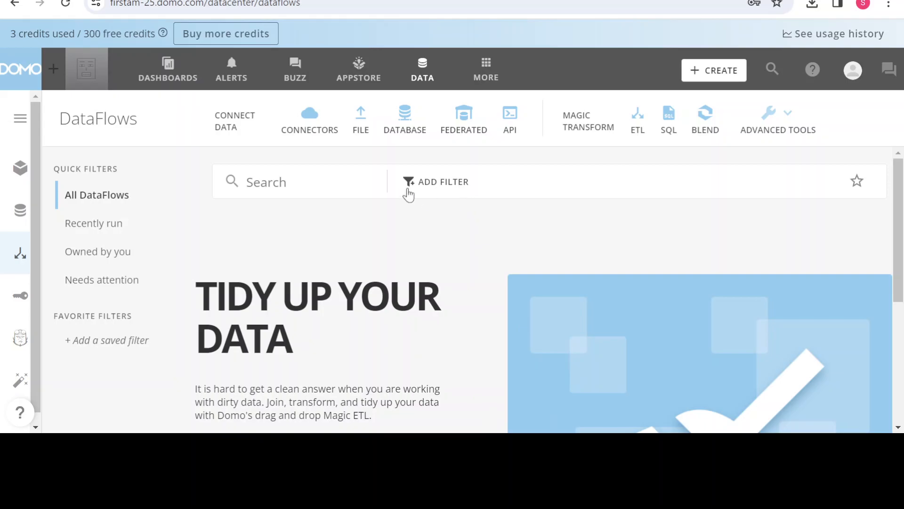
# Upload the spreadsheet ds_practical_dataset (1).xlsx as a new file upload DataSet and accept its previewed table
pyautogui.click(358, 118)
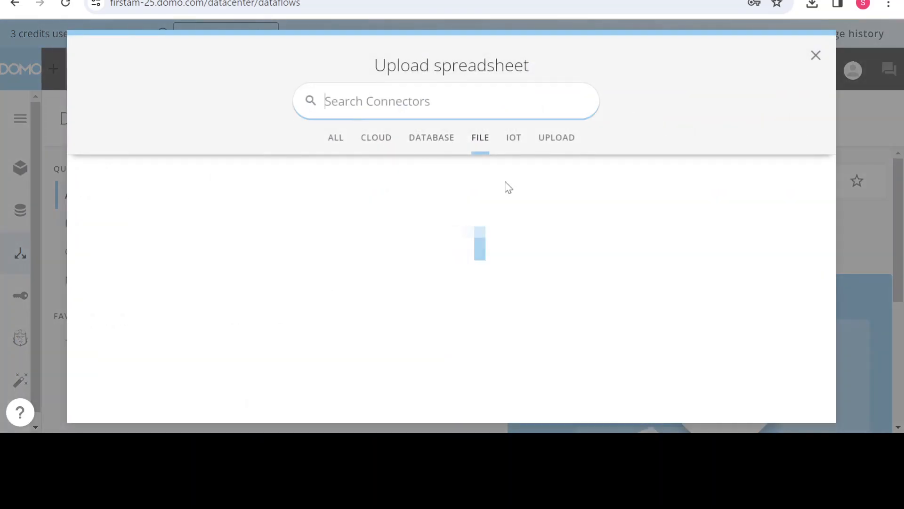
pyautogui.click(447, 277)
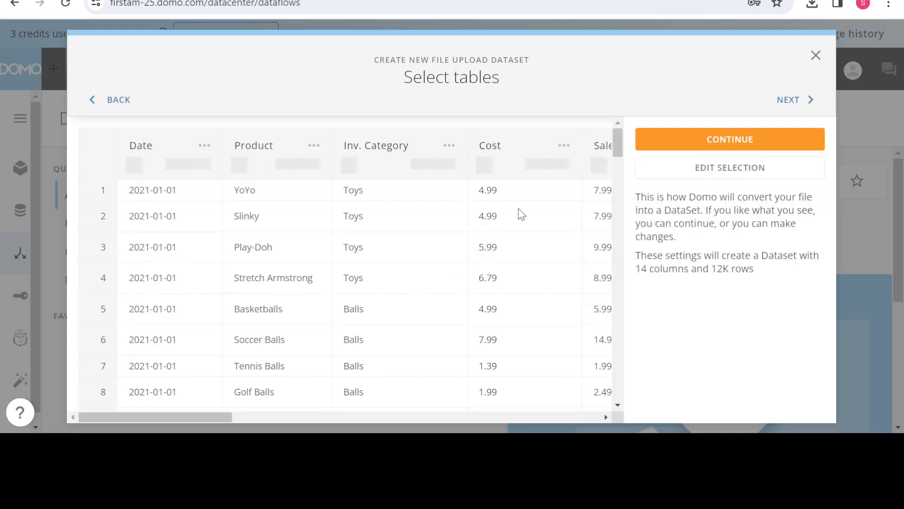
pyautogui.click(789, 103)
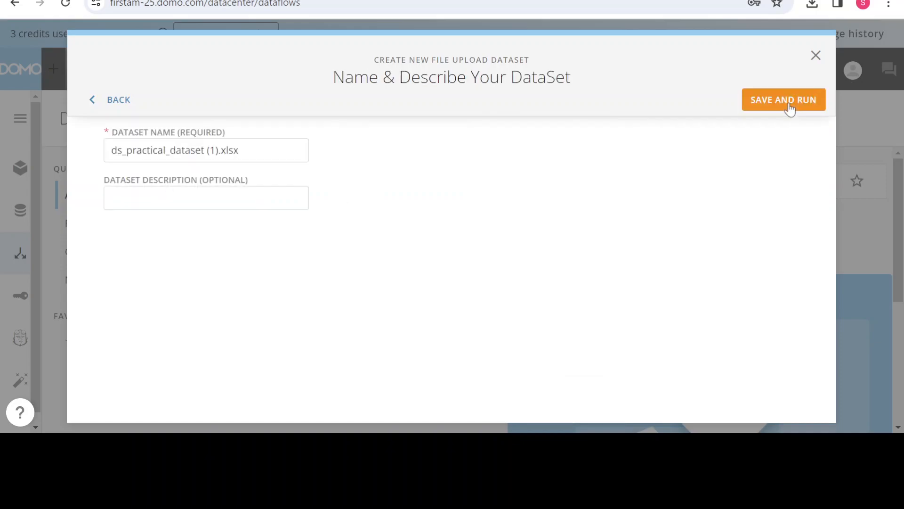
# Name the uploaded DataSet "SQL Data Flow Project", then save and run it
pyautogui.click(271, 151)
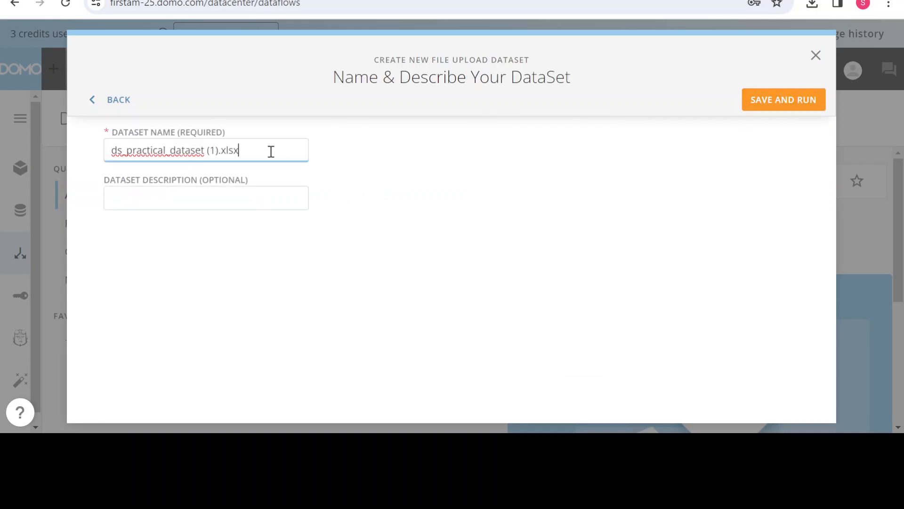
pyautogui.press('BackSpace')
pyautogui.press('BackSpace')
pyautogui.press('BackSpace')
pyautogui.press('BackSpace')
pyautogui.press('BackSpace')
pyautogui.press('BackSpace')
pyautogui.press('BackSpace')
pyautogui.press('BackSpace')
pyautogui.press('BackSpace')
pyautogui.press('BackSpace')
pyautogui.press('BackSpace')
pyautogui.press('BackSpace')
pyautogui.press('BackSpace')
pyautogui.press('BackSpace')
pyautogui.press('BackSpace')
pyautogui.press('BackSpace')
pyautogui.press('BackSpace')
pyautogui.press('BackSpace')
pyautogui.press('BackSpace')
pyautogui.press('BackSpace')
pyautogui.press('BackSpace')
pyautogui.press('BackSpace')
pyautogui.press('BackSpace')
pyautogui.press('BackSpace')
pyautogui.press('BackSpace')
pyautogui.press('BackSpace')
pyautogui.press('BackSpace')
pyautogui.press('BackSpace')
pyautogui.press('BackSpace')
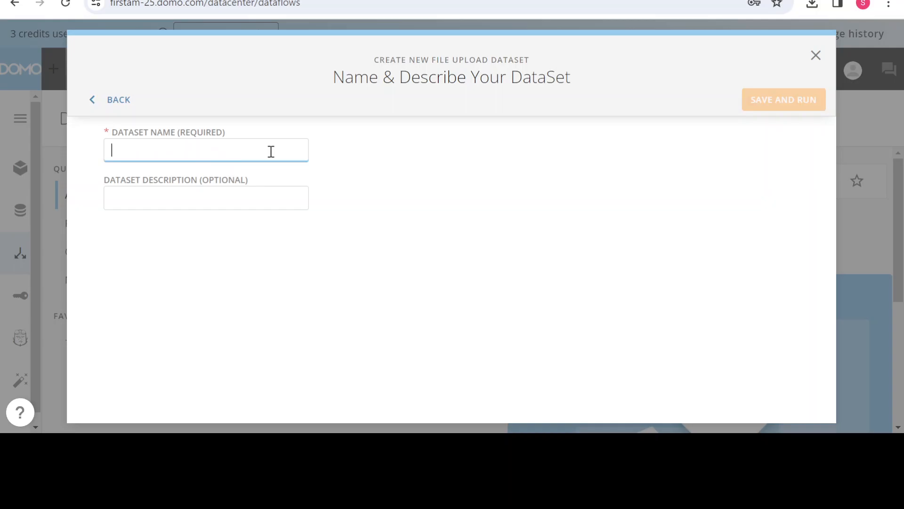
pyautogui.write('SQL Da')
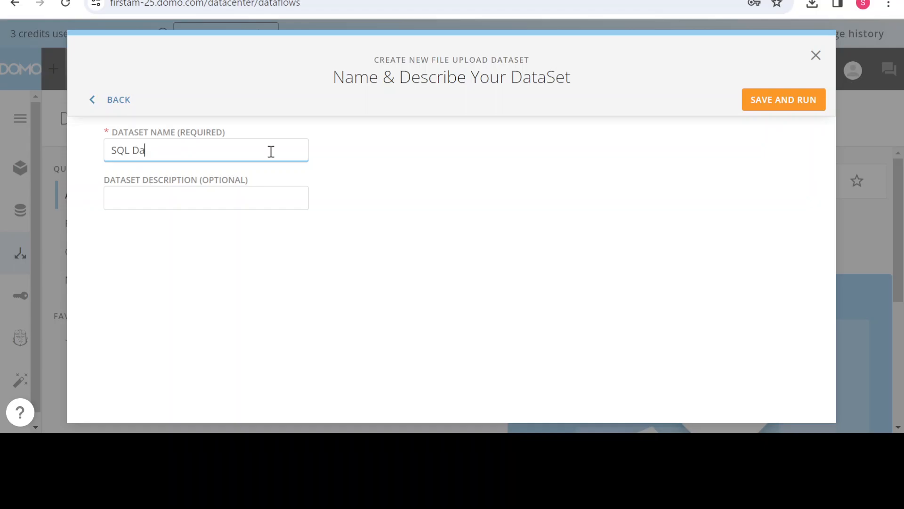
pyautogui.write('ta FlowP')
pyautogui.press('BackSpace')
pyautogui.write('Project')
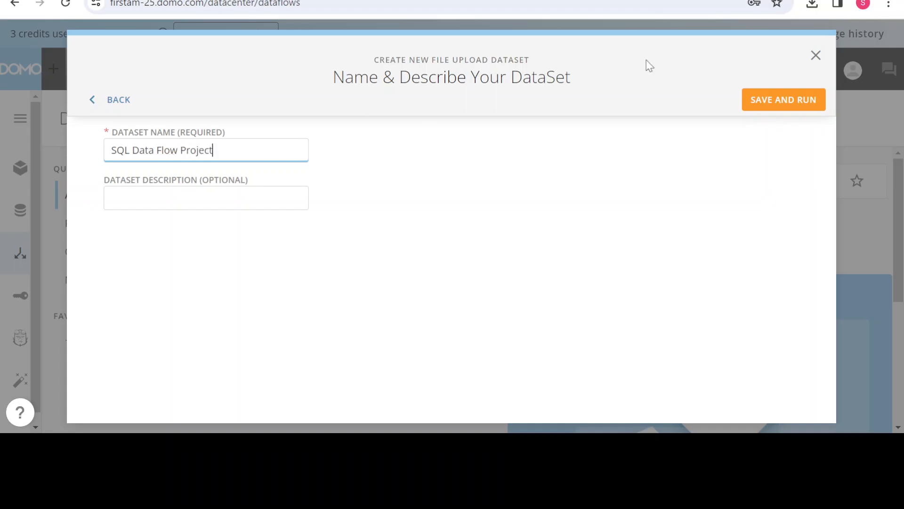
pyautogui.click(762, 100)
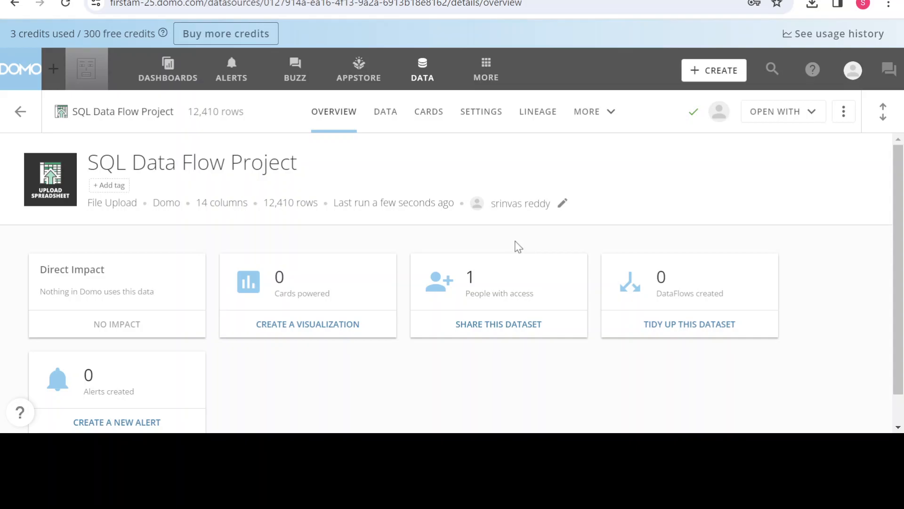
# Create a new MySQL DataFlow and name it "SQL Data Flow"
pyautogui.click(430, 73)
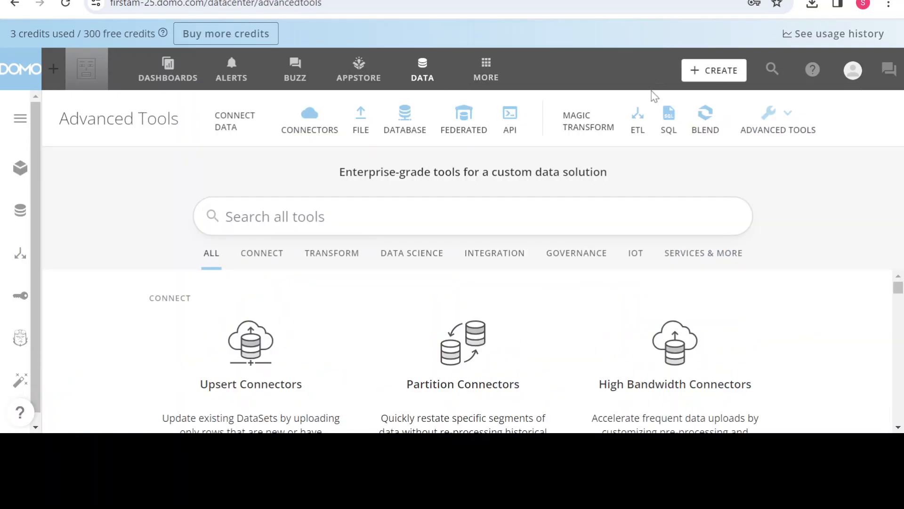
pyautogui.click(669, 115)
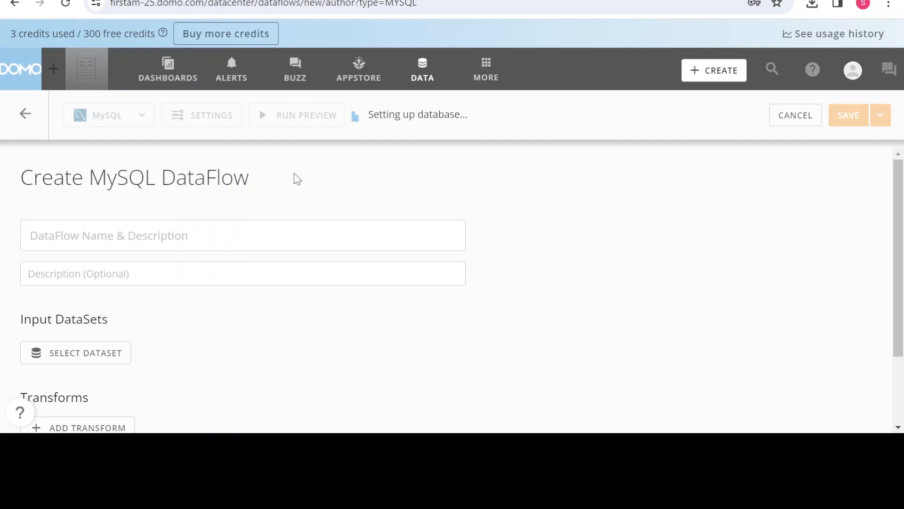
pyautogui.click(176, 234)
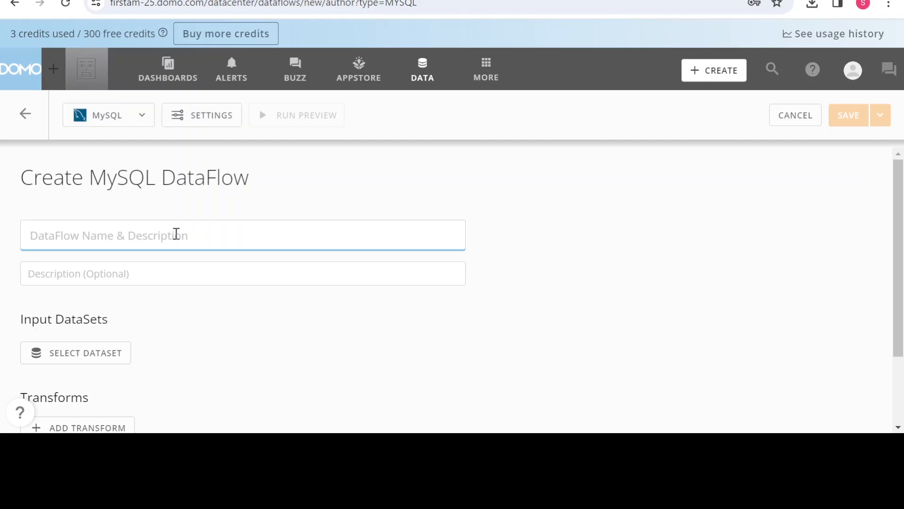
pyautogui.write('SQL Da')
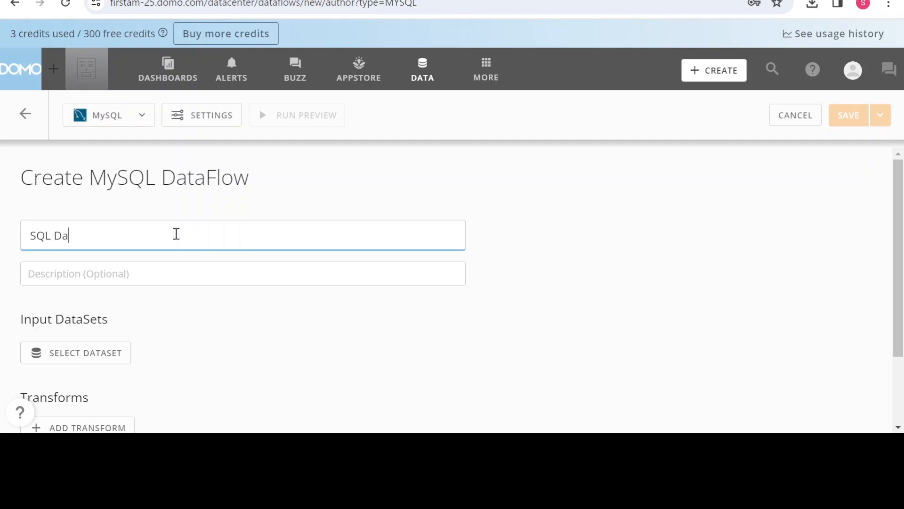
pyautogui.write('ta Flow')
# Add the SQL Data Flow Project DataSet as the DataFlow's input
pyautogui.scroll(-1, 141, 301)
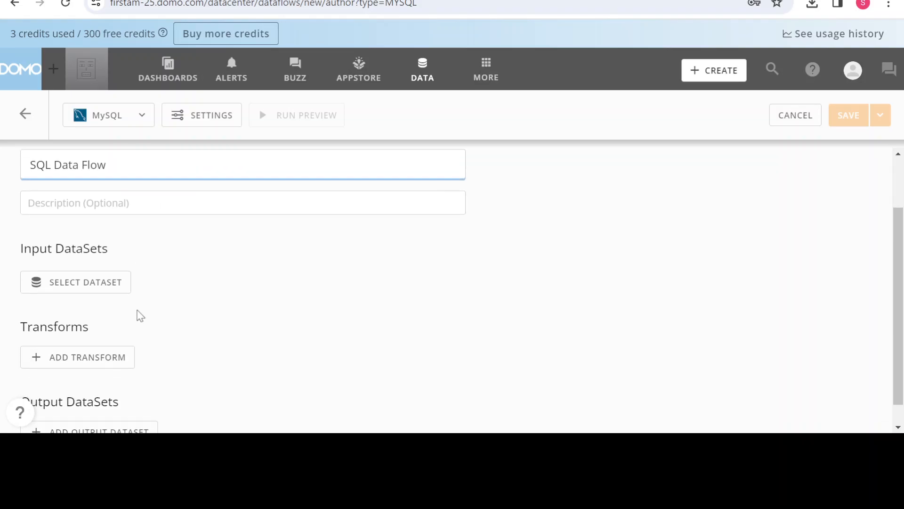
pyautogui.click(103, 292)
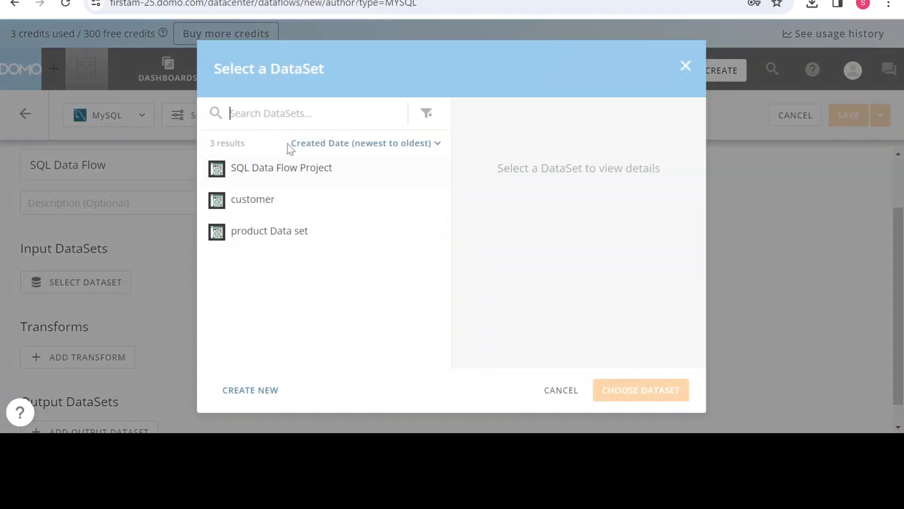
pyautogui.click(272, 169)
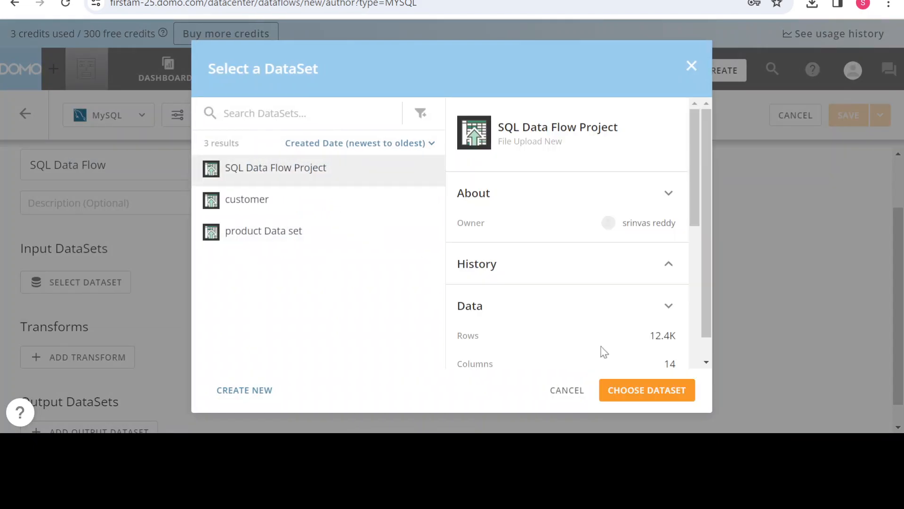
pyautogui.click(638, 390)
# Add a Table transform to the DataFlow and expand the column list of sql_data_flow_project
pyautogui.scroll(-2, 302, 330)
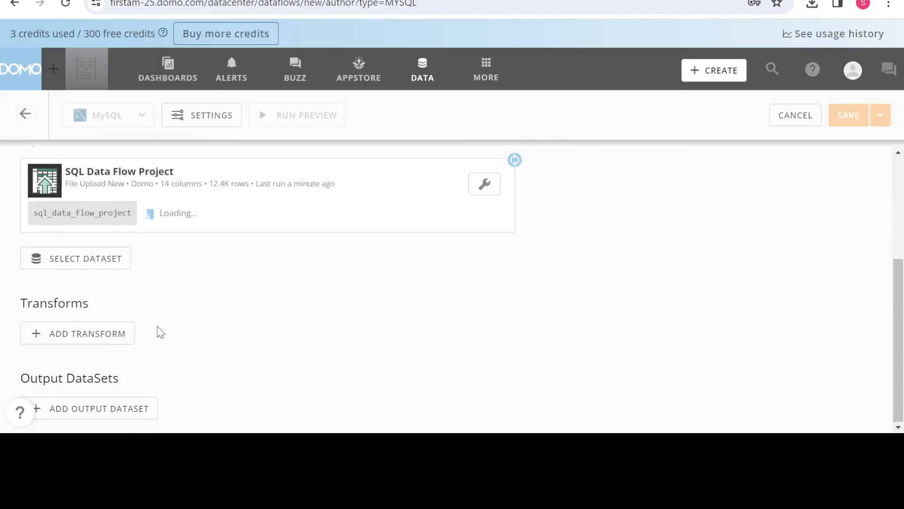
pyautogui.click(92, 343)
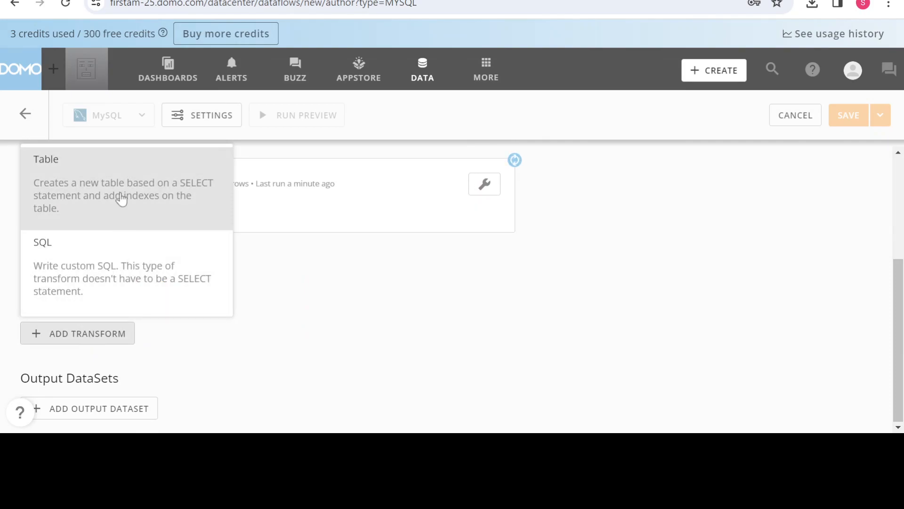
pyautogui.click(121, 197)
pyautogui.click(351, 145)
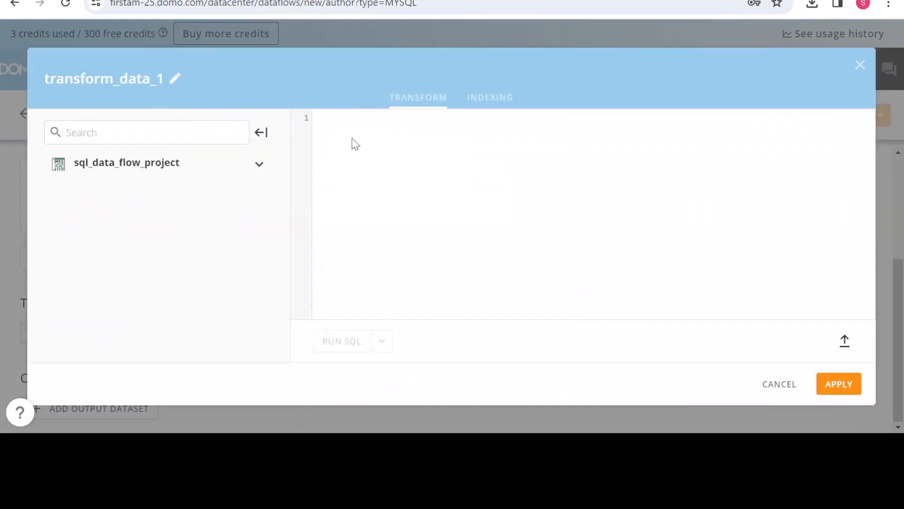
pyautogui.click(594, 372)
pyautogui.click(443, 226)
pyautogui.click(258, 166)
# Begin the transform's query with a select of the `Date` and `Product` columns
pyautogui.click(386, 166)
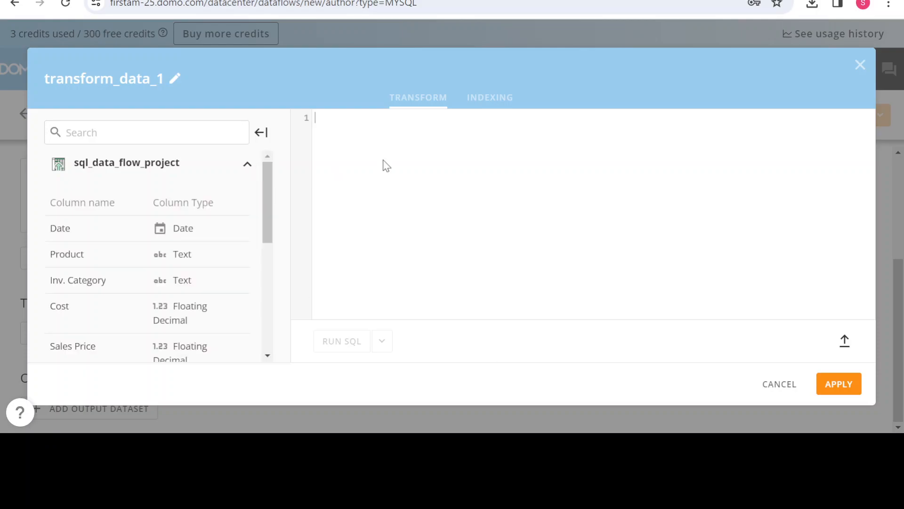
pyautogui.write('sele')
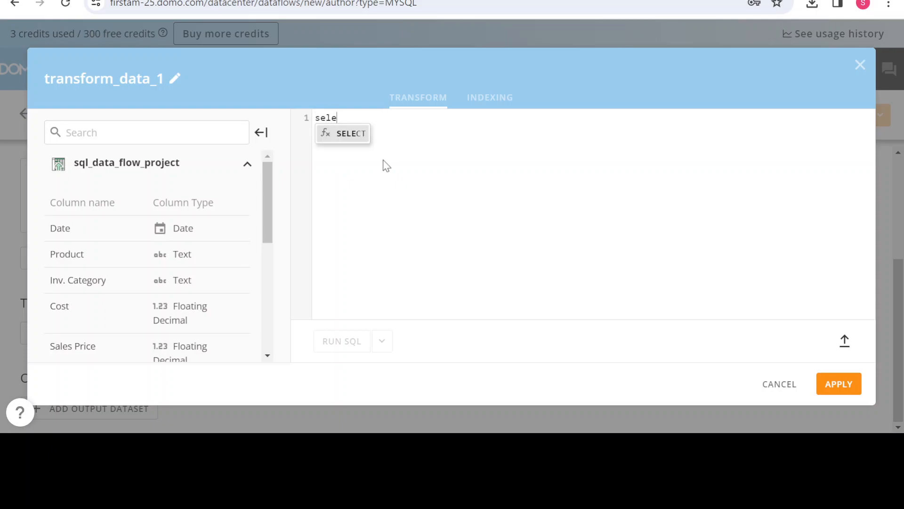
pyautogui.write('ct')
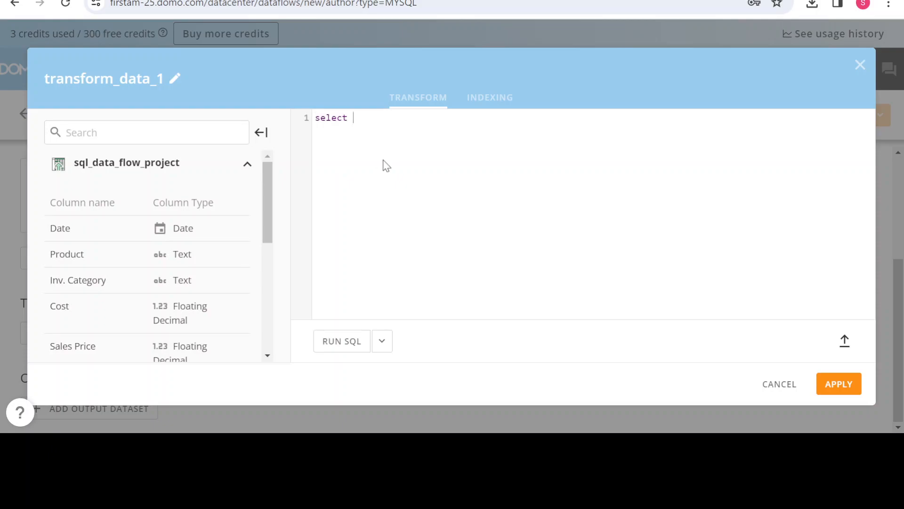
pyautogui.write(' dat')
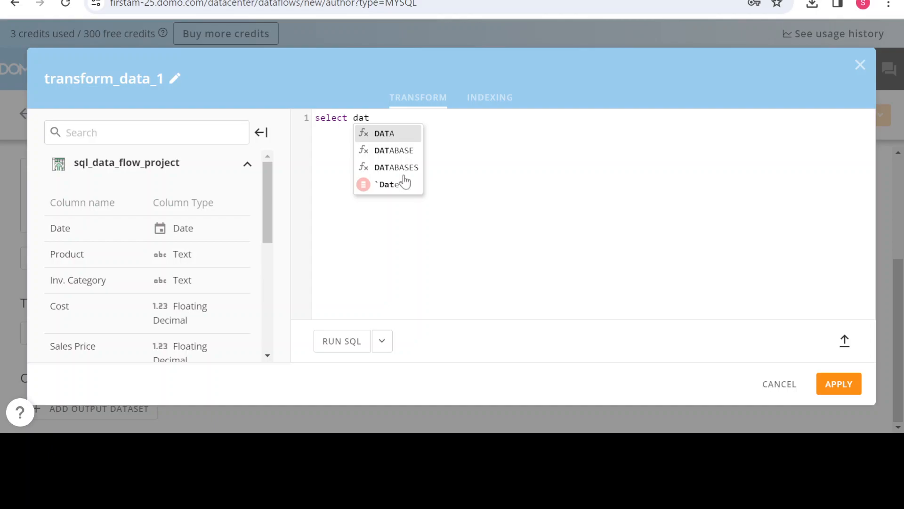
pyautogui.click(398, 184)
pyautogui.write(',pro')
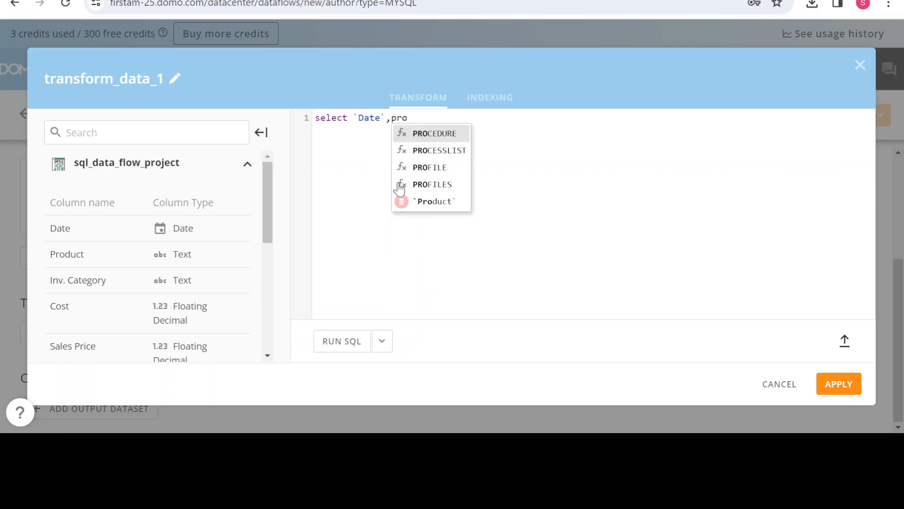
pyautogui.click(400, 202)
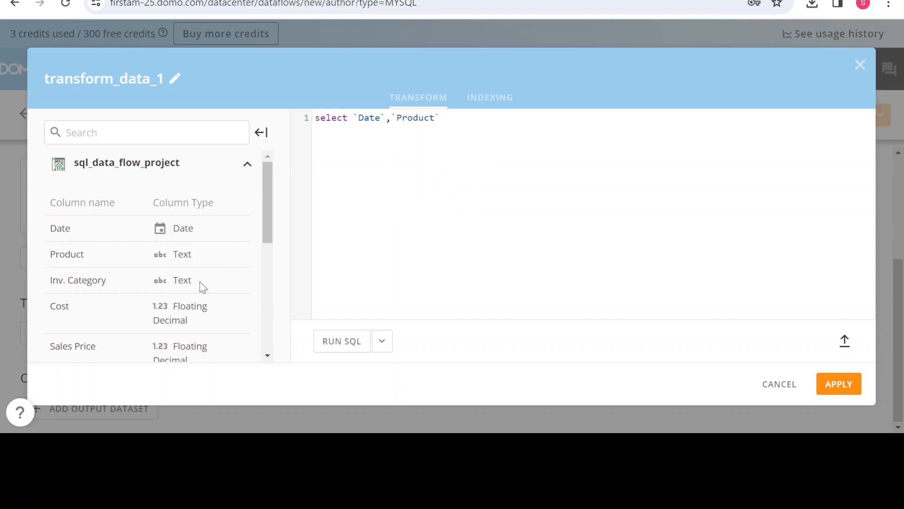
# Extend the select list with the `Cost`, `Sales Price` and `Sales Unit Count` columns
pyautogui.scroll(-2, 155, 291)
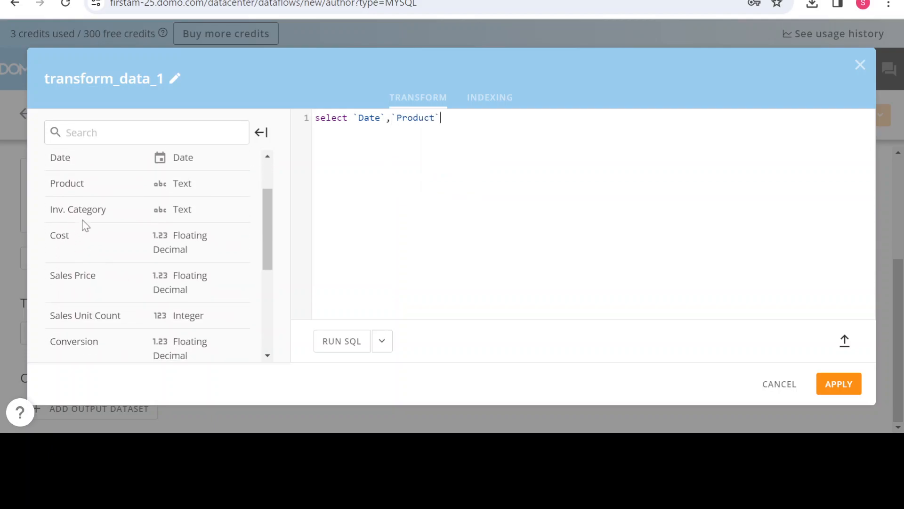
pyautogui.write(',')
pyautogui.write('cos')
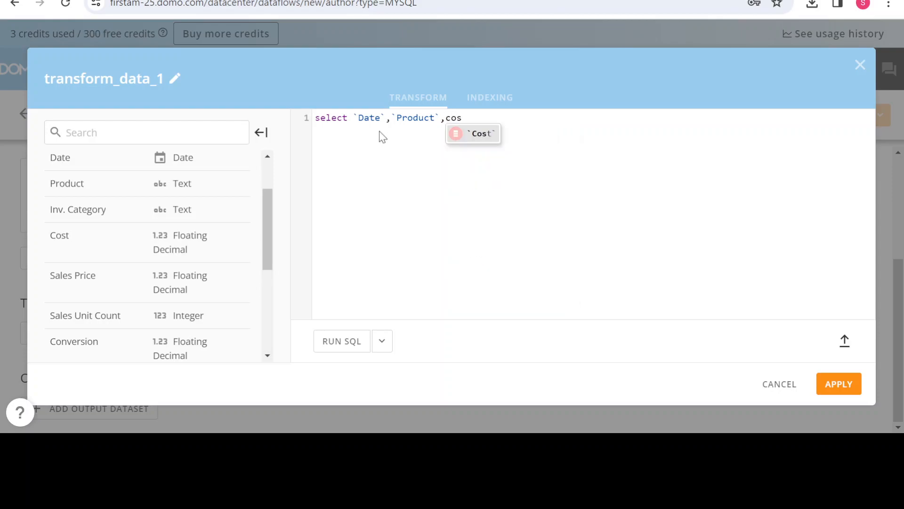
pyautogui.click(484, 133)
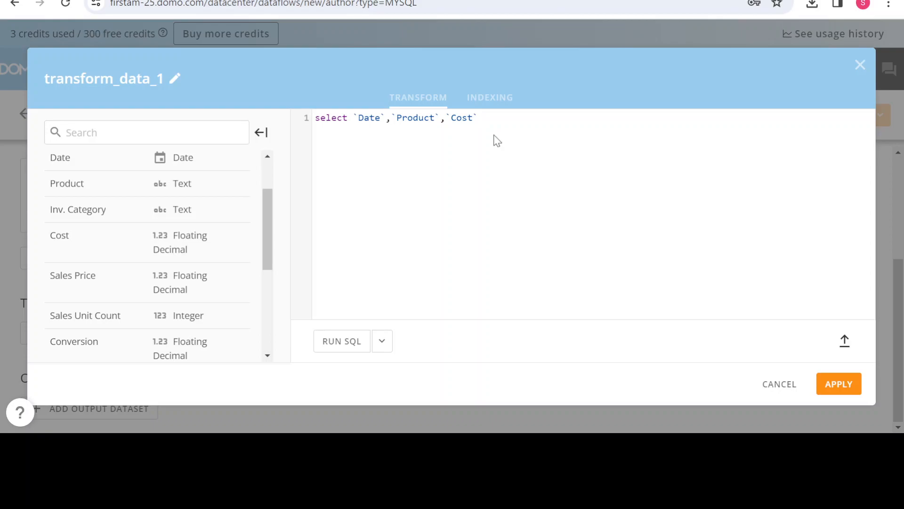
pyautogui.write(',sal')
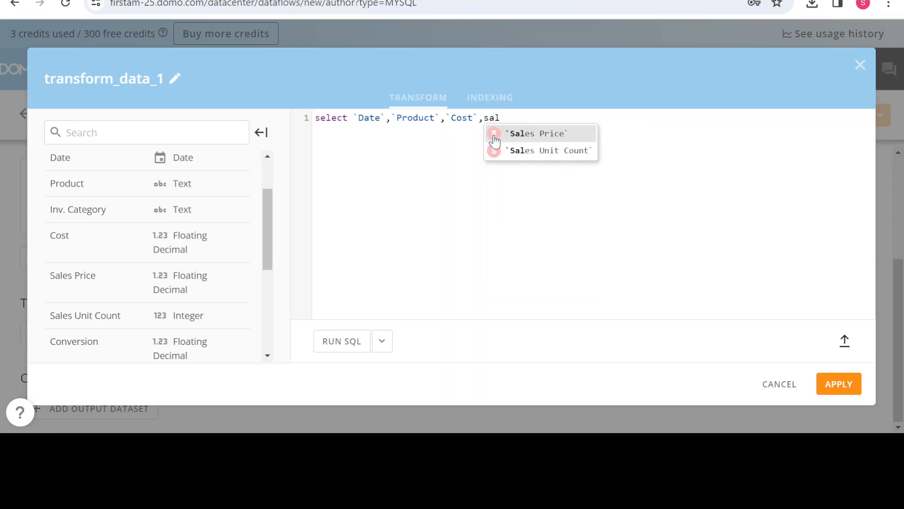
pyautogui.click(517, 140)
pyautogui.write(',sal')
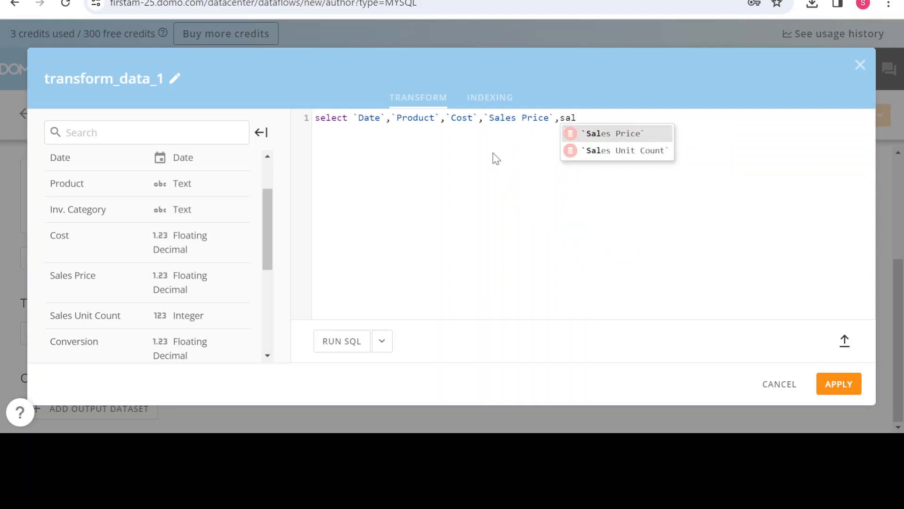
pyautogui.click(622, 150)
# Append the `Region` and `State` columns to the select list and start a new line in the query
pyautogui.scroll(-1, 197, 283)
pyautogui.scroll(-4, 197, 283)
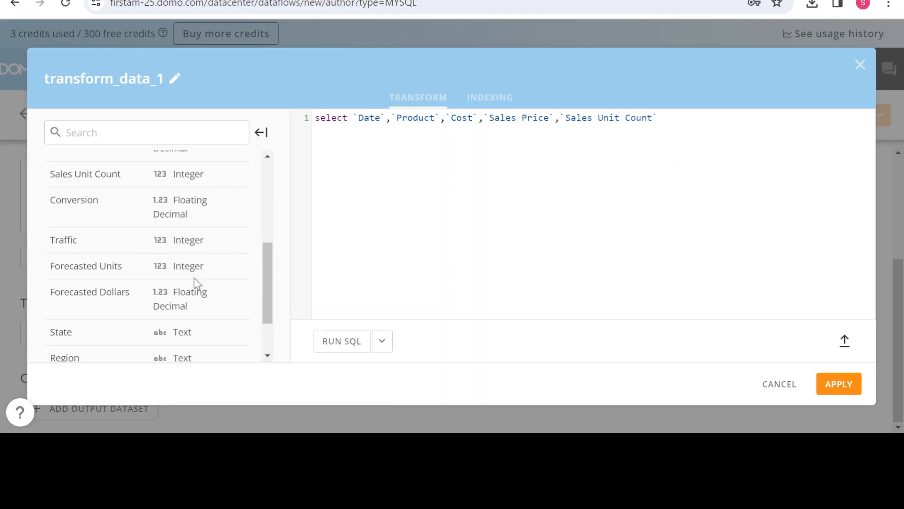
pyautogui.scroll(-3, 198, 283)
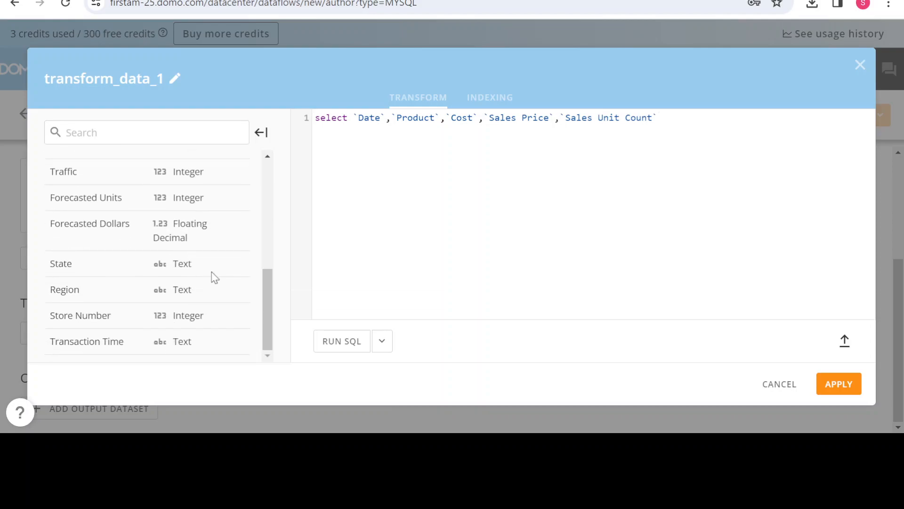
pyautogui.write(',reg')
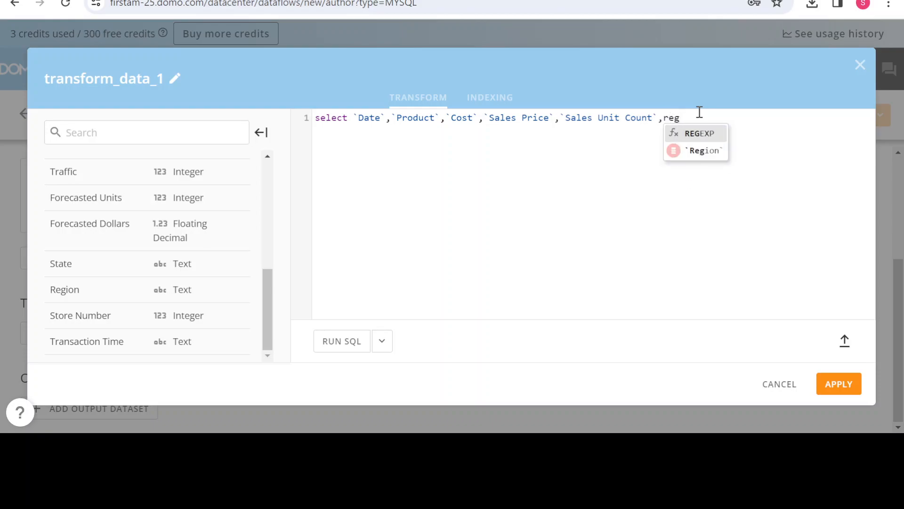
pyautogui.click(704, 150)
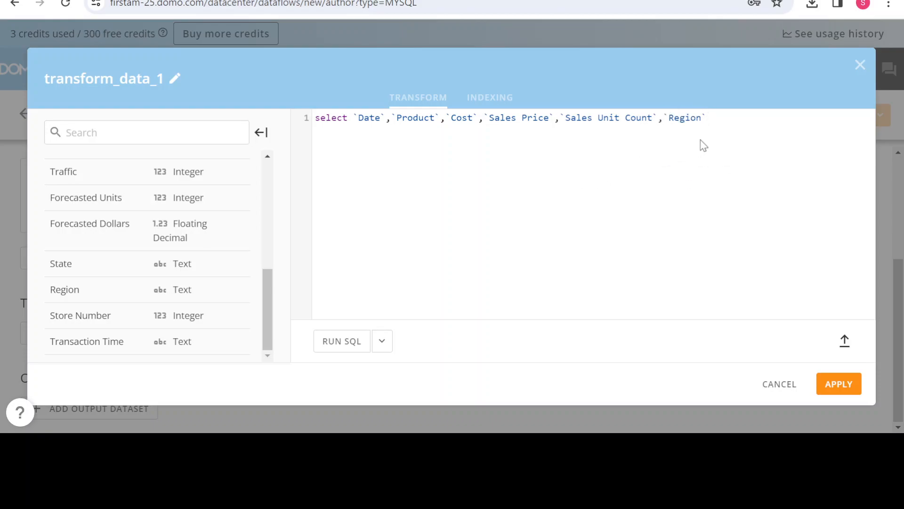
pyautogui.write('sta')
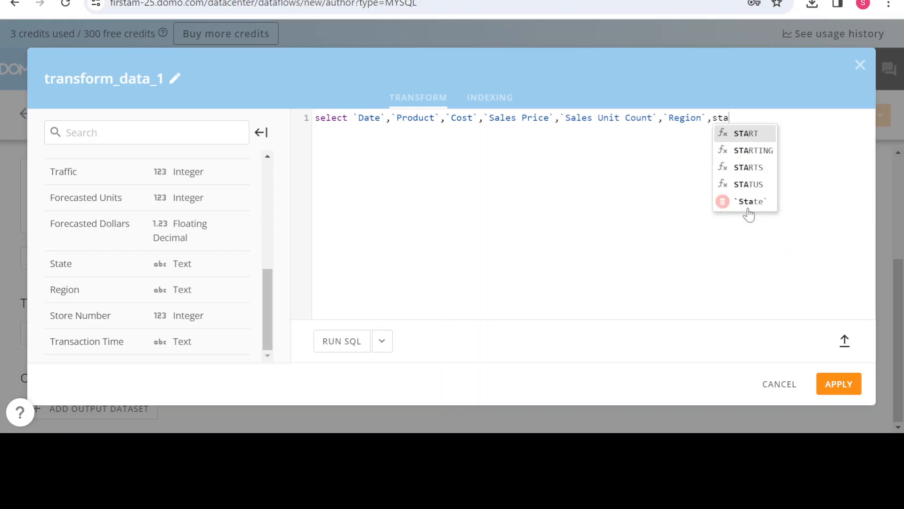
pyautogui.click(748, 204)
pyautogui.press('Return')
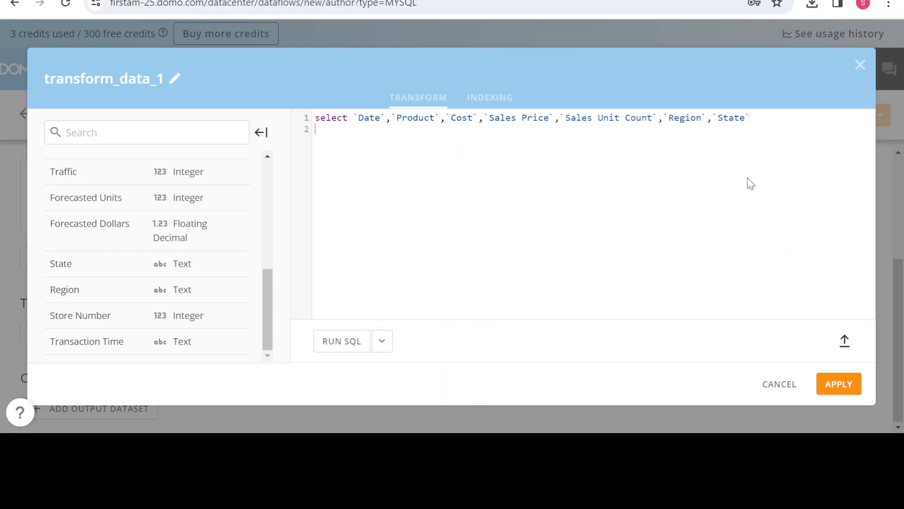
# Complete the query with a from clause on `sql_data_flow_project` and run the SQL
pyautogui.write('from sq')
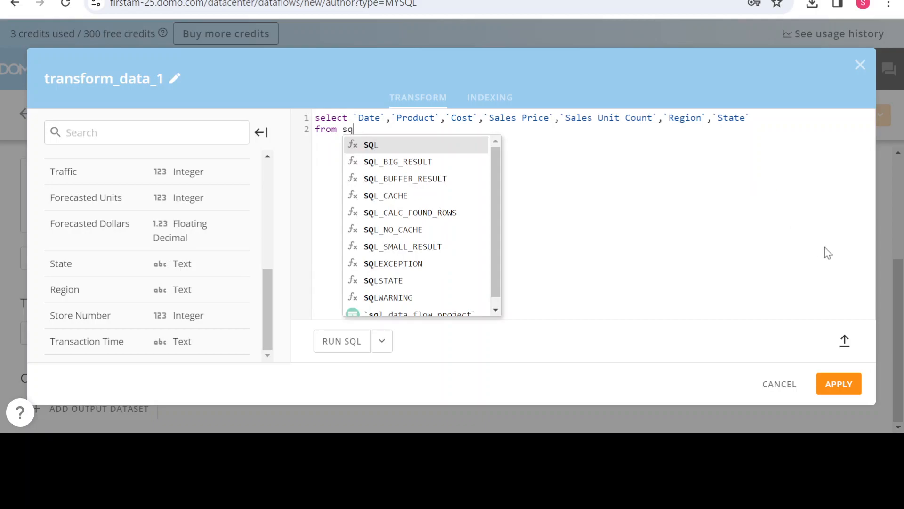
pyautogui.scroll(-1, 448, 275)
pyautogui.click(430, 307)
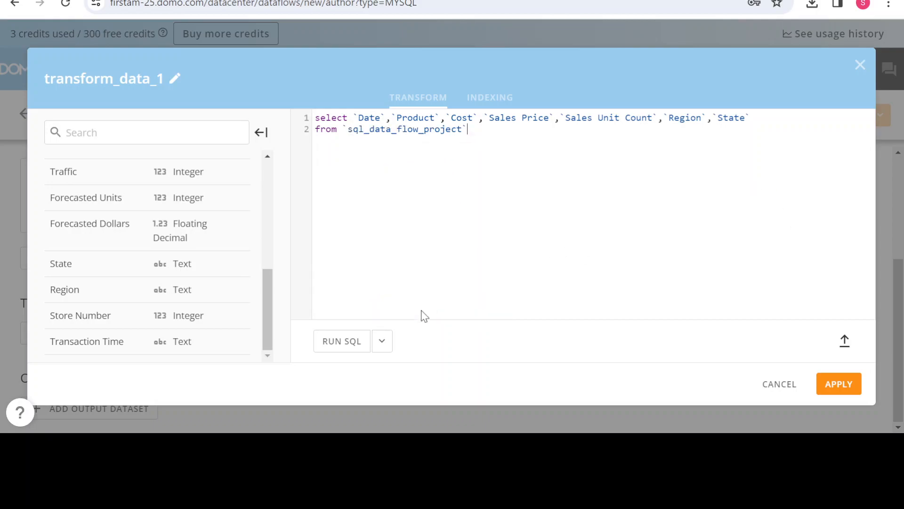
pyautogui.click(344, 342)
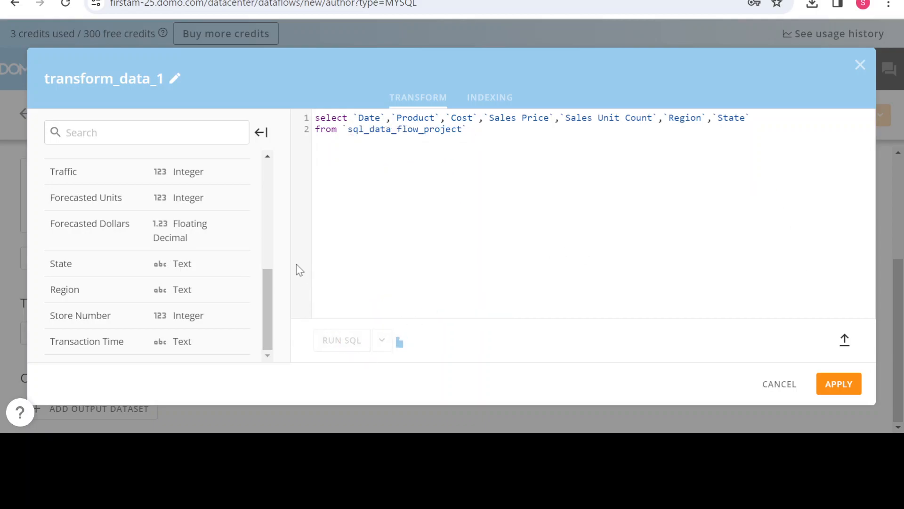
# Look through the rows returned by the query and apply the transform to the DataFlow
pyautogui.click(176, 82)
pyautogui.click(176, 77)
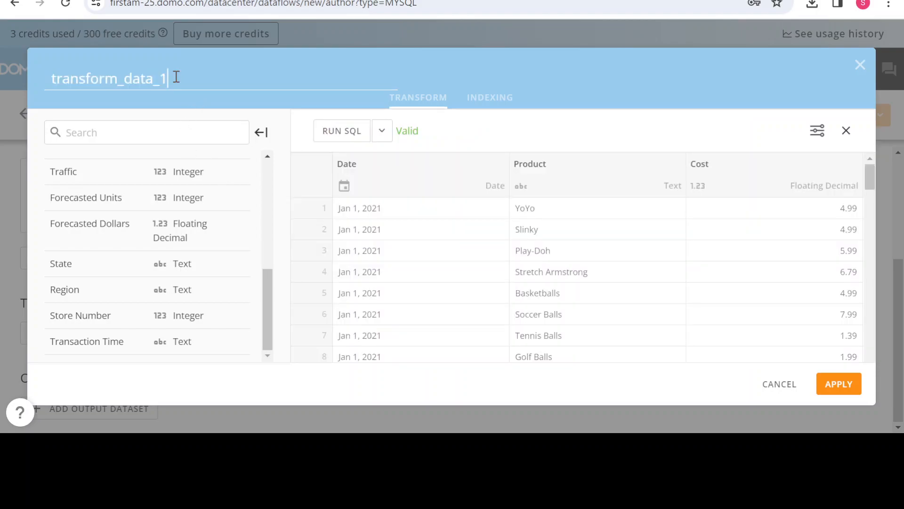
pyautogui.scroll(-5, 537, 236)
pyautogui.scroll(5, 486, 284)
pyautogui.scroll(-1, 500, 295)
pyautogui.scroll(-2, 503, 300)
pyautogui.click(489, 323)
pyautogui.scroll(-4, 482, 322)
pyautogui.moveTo(870, 196); pyautogui.dragTo(877, 316)
pyautogui.click(609, 316)
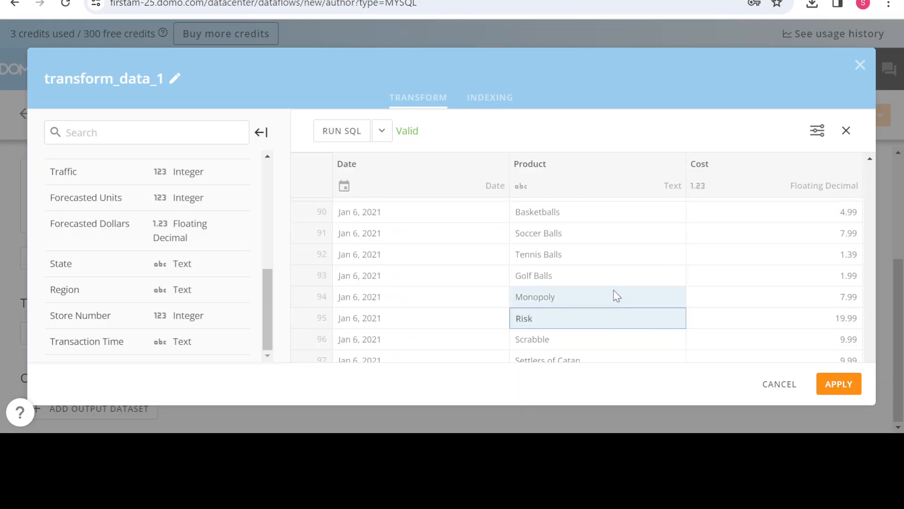
pyautogui.scroll(5, 649, 321)
pyautogui.scroll(5, 649, 322)
pyautogui.click(450, 360)
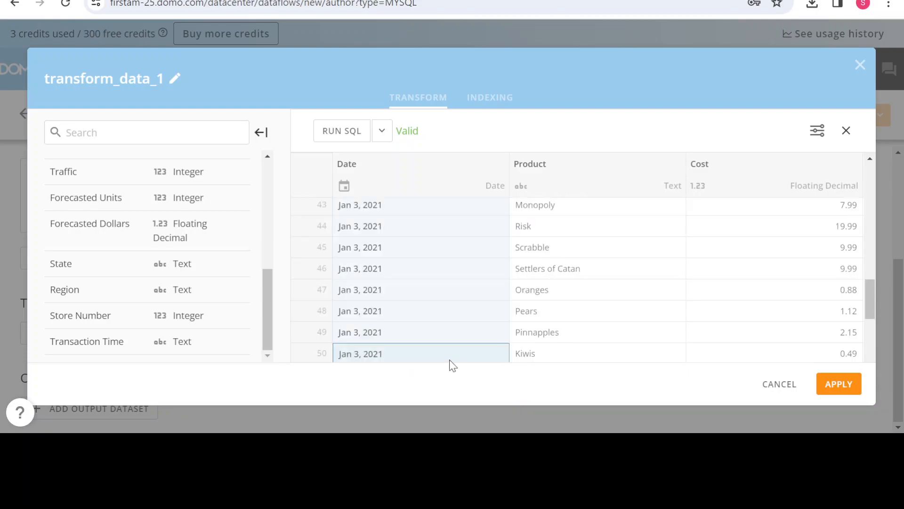
pyautogui.scroll(-5, 450, 353)
pyautogui.click(423, 312)
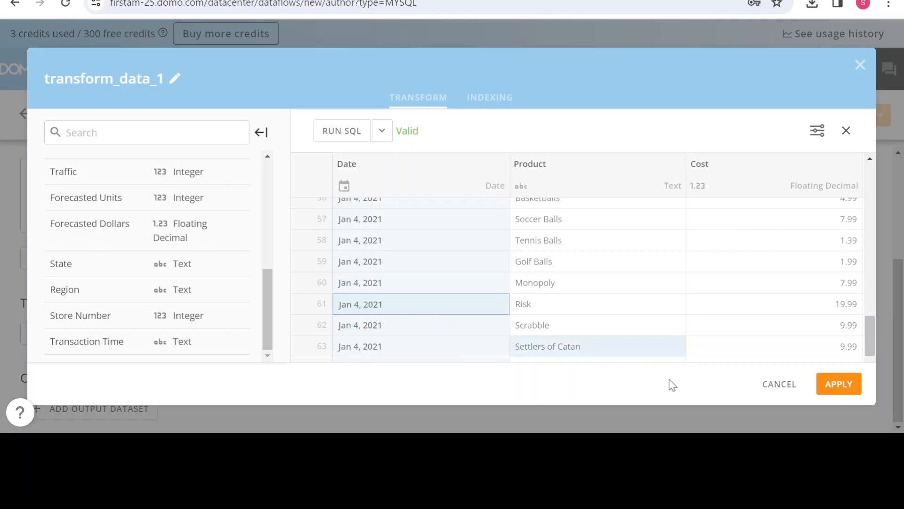
pyautogui.click(827, 383)
pyautogui.scroll(-2, 226, 342)
pyautogui.click(95, 340)
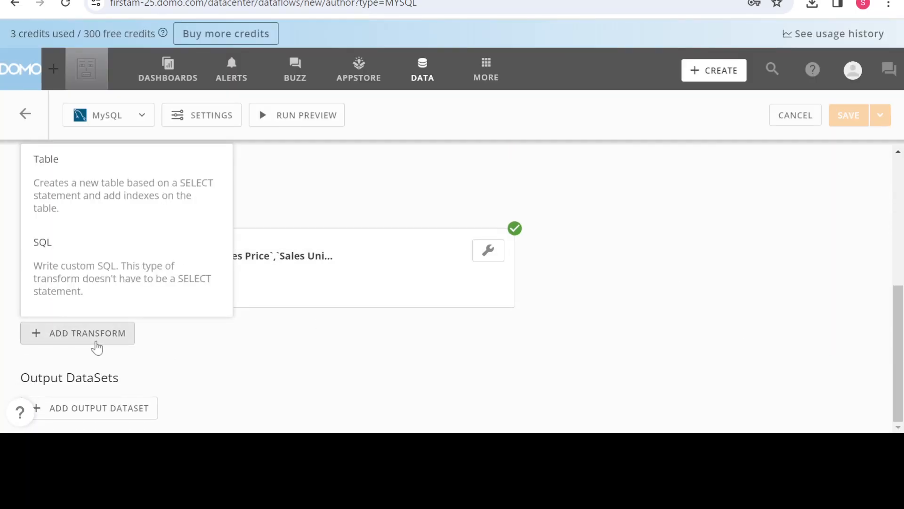
pyautogui.click(111, 211)
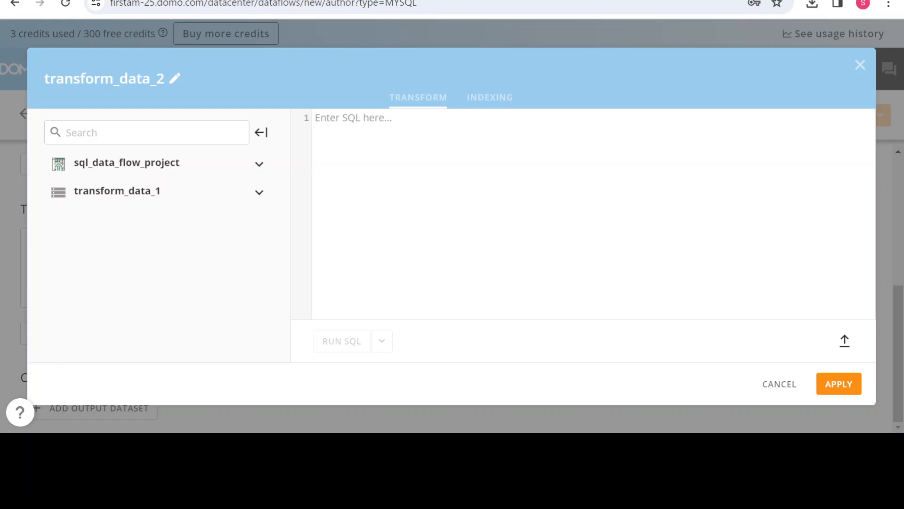
pyautogui.click(196, 198)
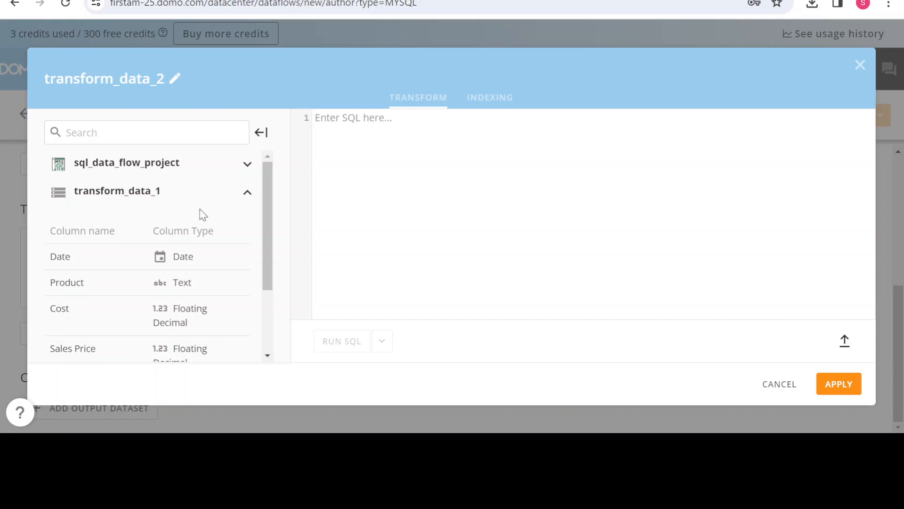
pyautogui.click(423, 159)
pyautogui.write('select')
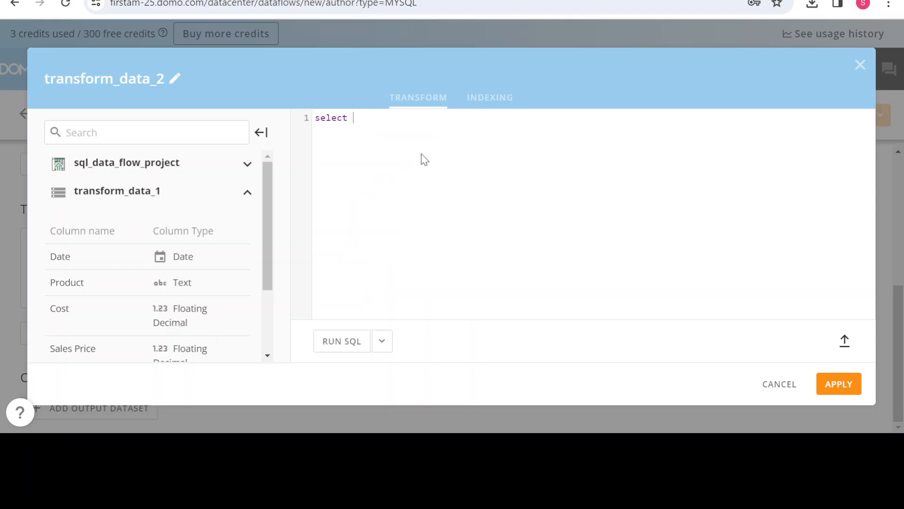
pyautogui.click(776, 387)
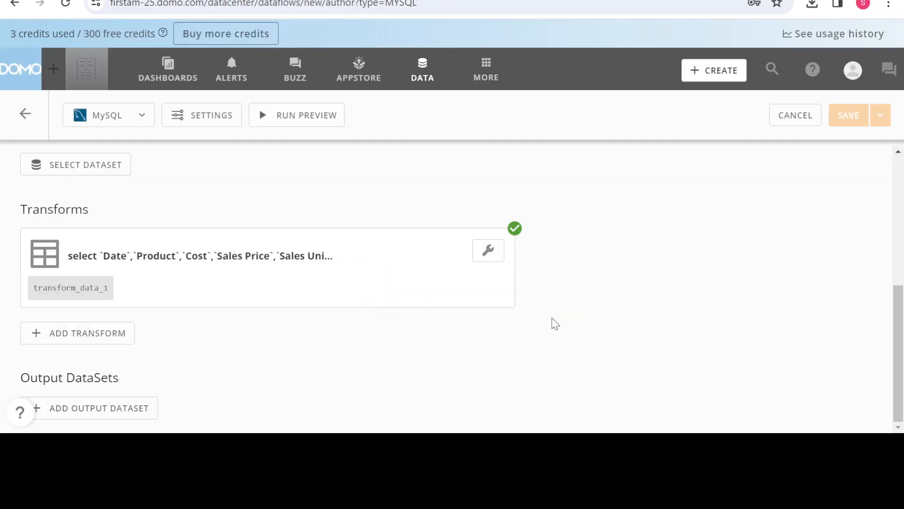
# Reopen the query of transform_data_1 and alias the `Product` column as Product_name
pyautogui.click(240, 279)
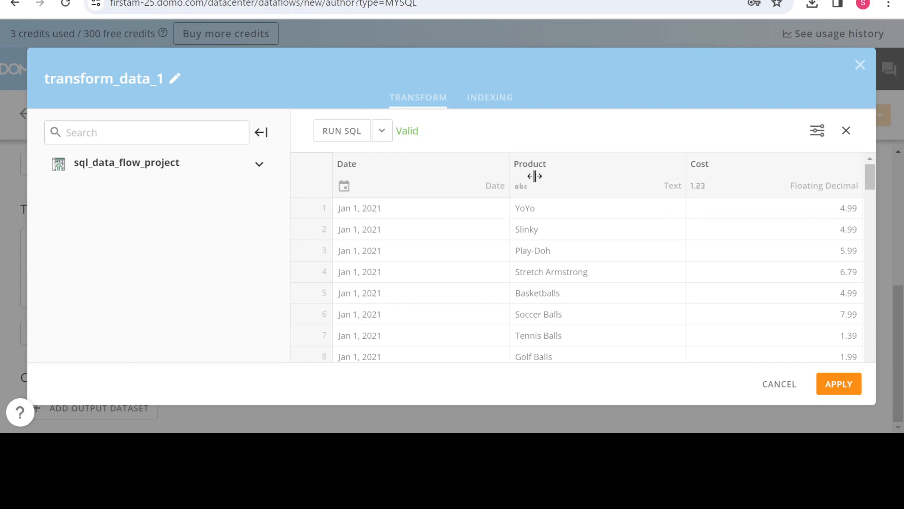
pyautogui.click(847, 130)
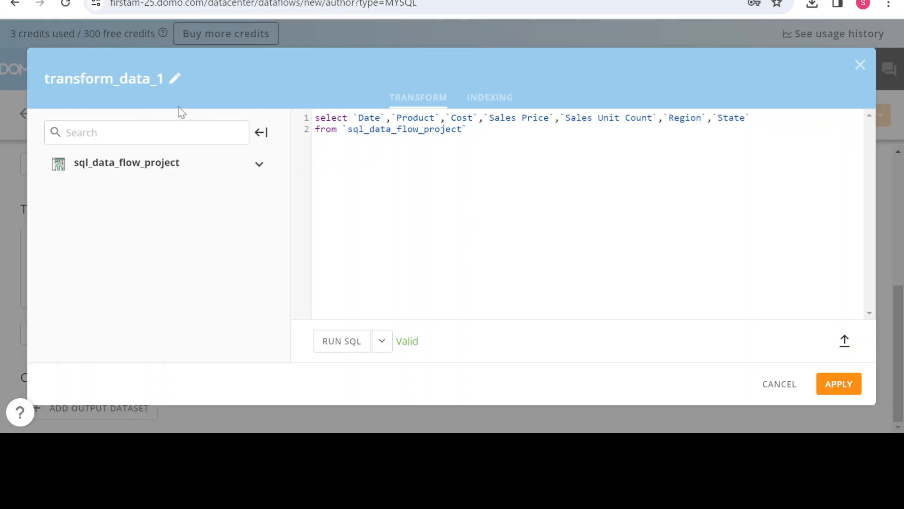
pyautogui.click(442, 121)
pyautogui.write('as ')
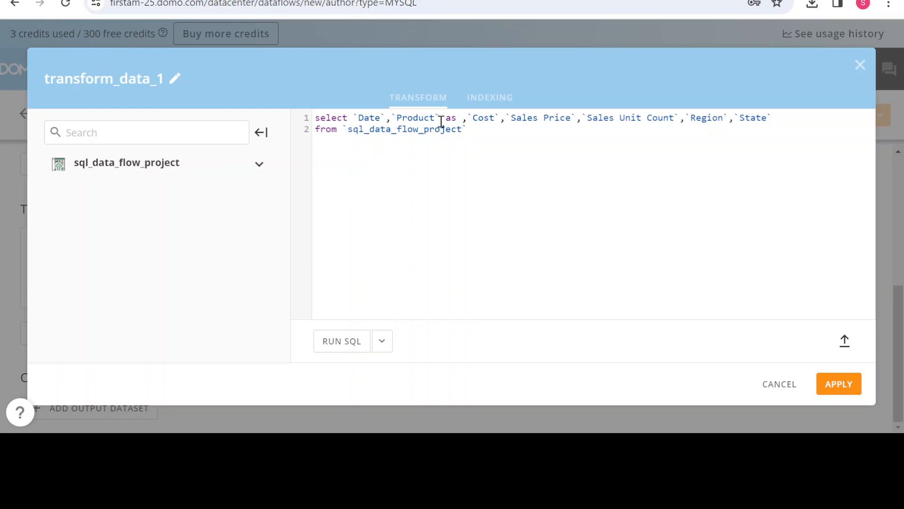
pyautogui.write('Product')
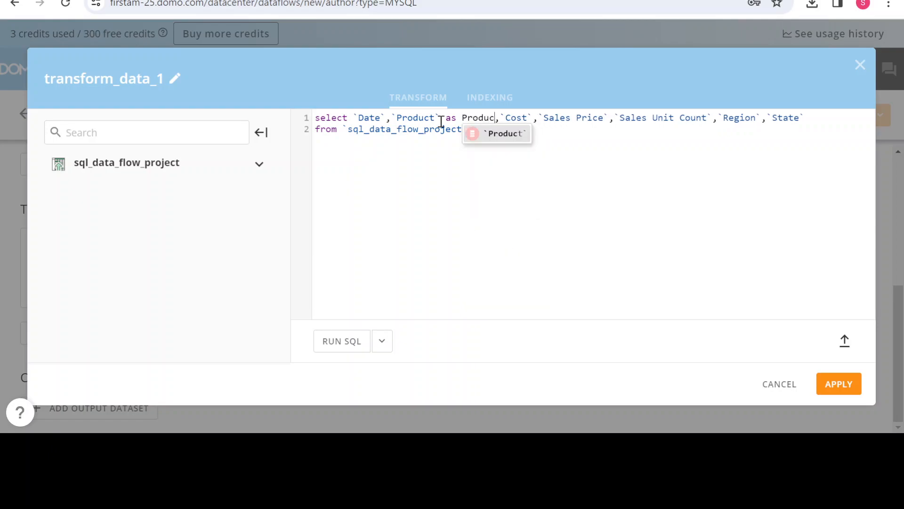
pyautogui.write('_name')
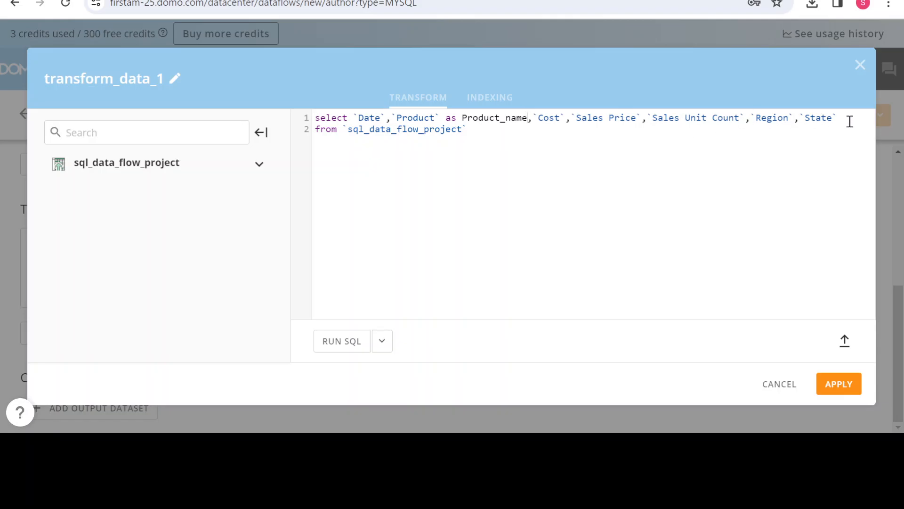
# Alias the `Date` column as Transaction_date in the select list
pyautogui.click(386, 117)
pyautogui.write('as ')
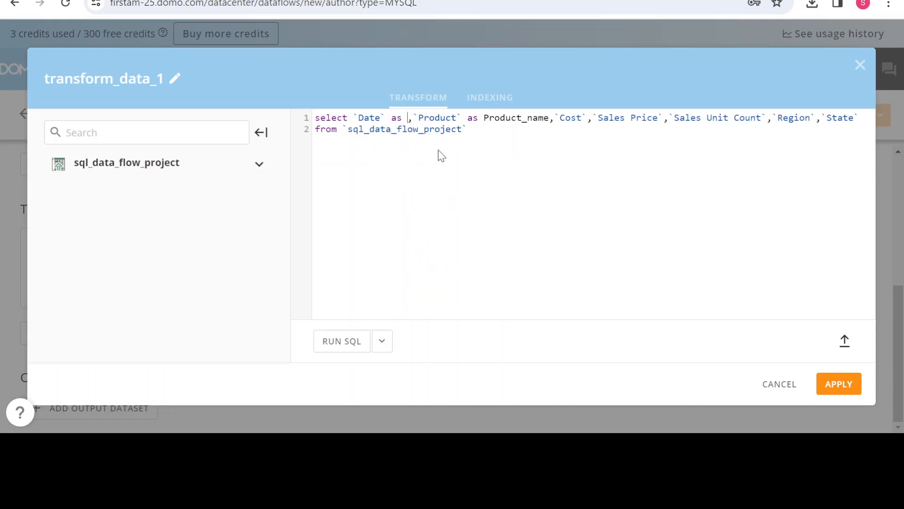
pyautogui.write('Transa')
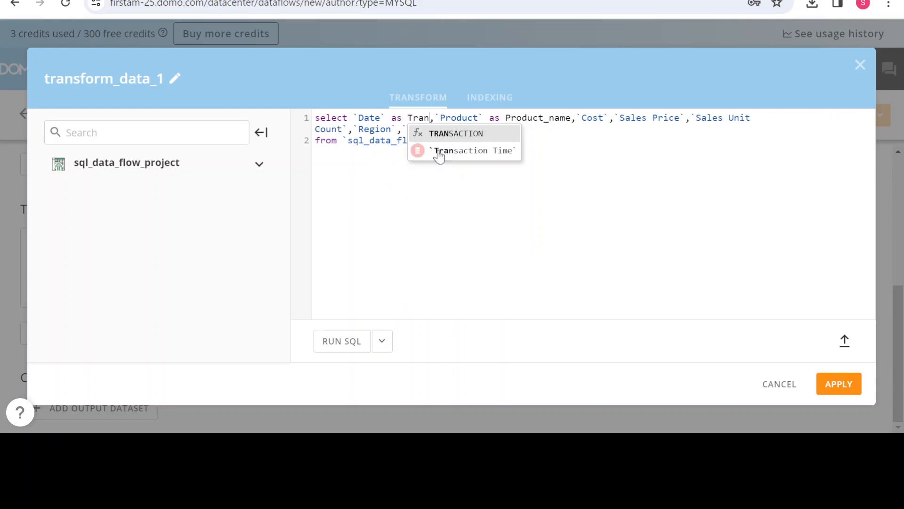
pyautogui.write('ctiomn')
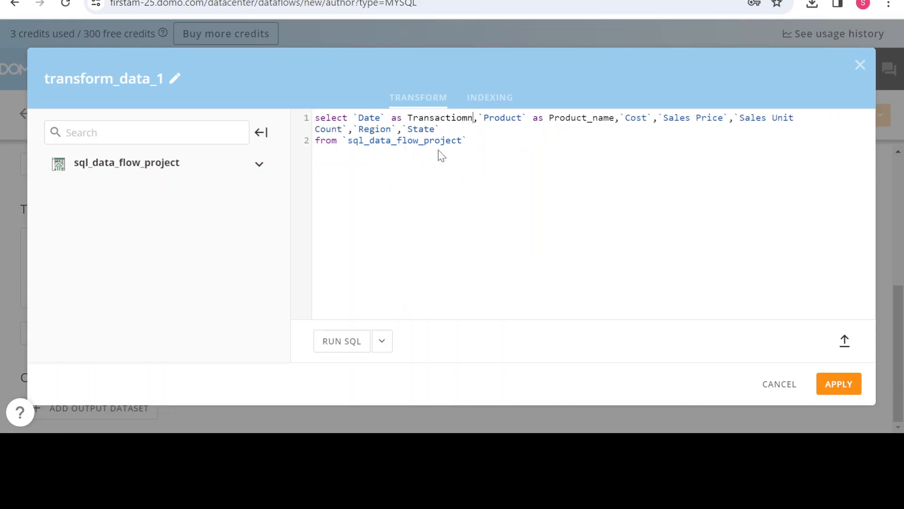
pyautogui.press('BackSpace')
pyautogui.press('BackSpace')
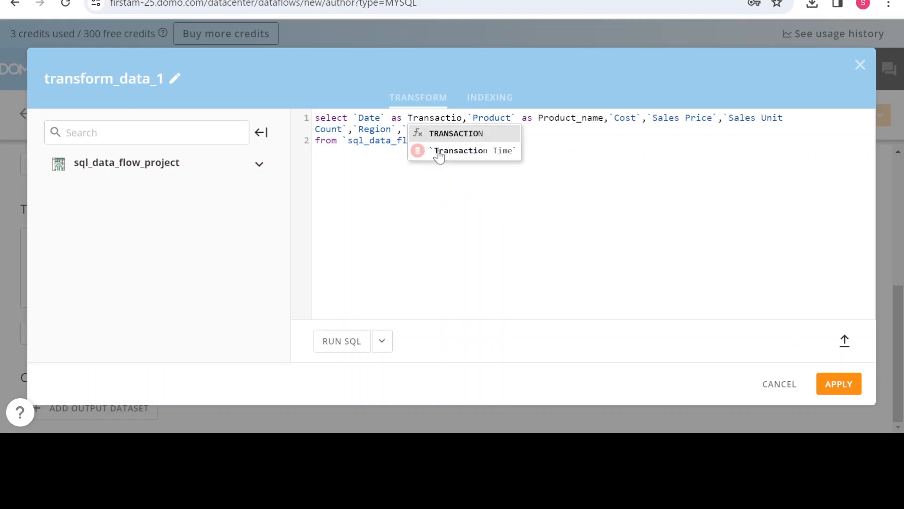
pyautogui.write('n_date')
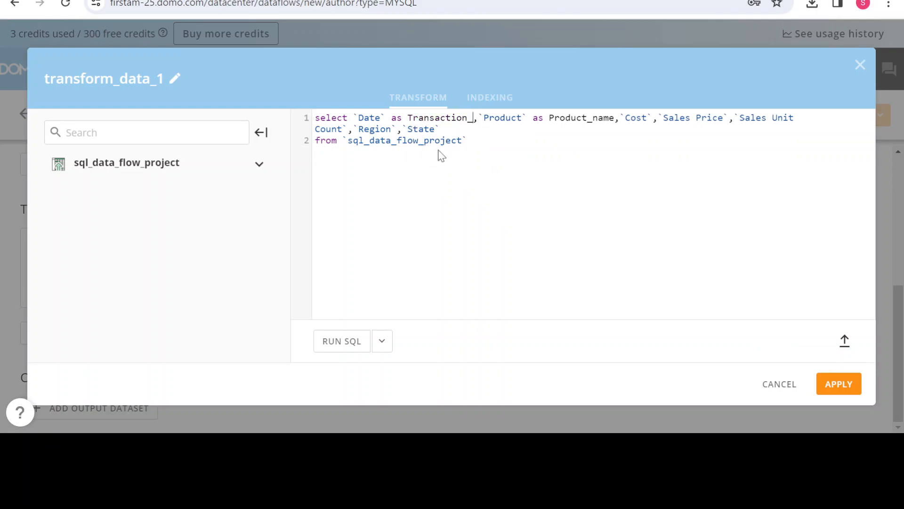
# Run the query with the aliased columns and apply the changes to the transform
pyautogui.click(345, 342)
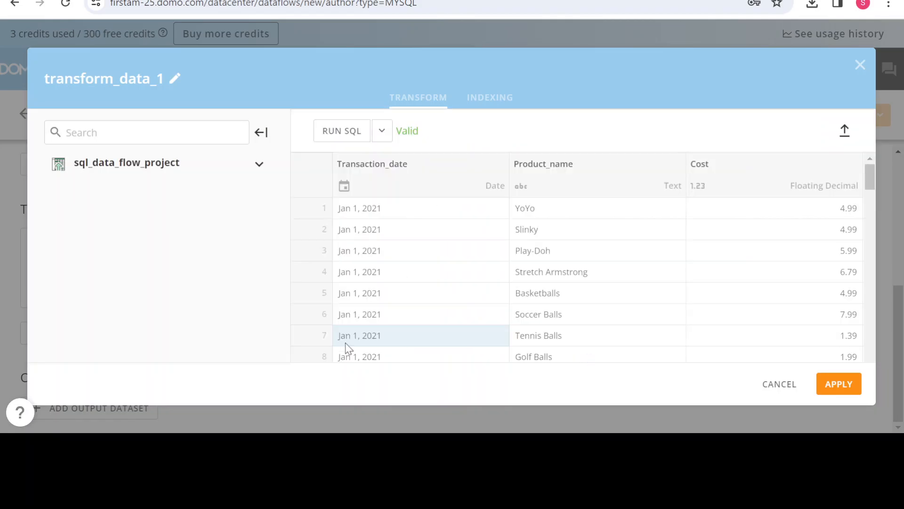
pyautogui.scroll(-2, 471, 301)
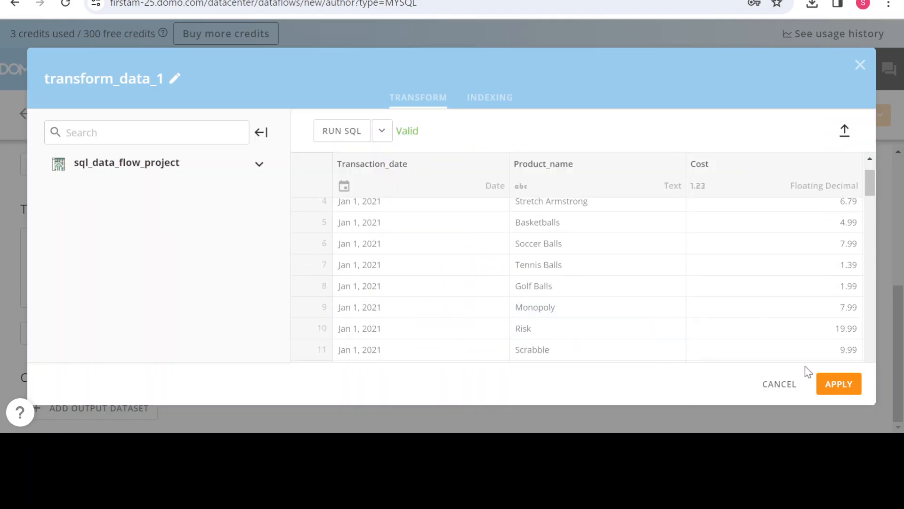
pyautogui.click(837, 384)
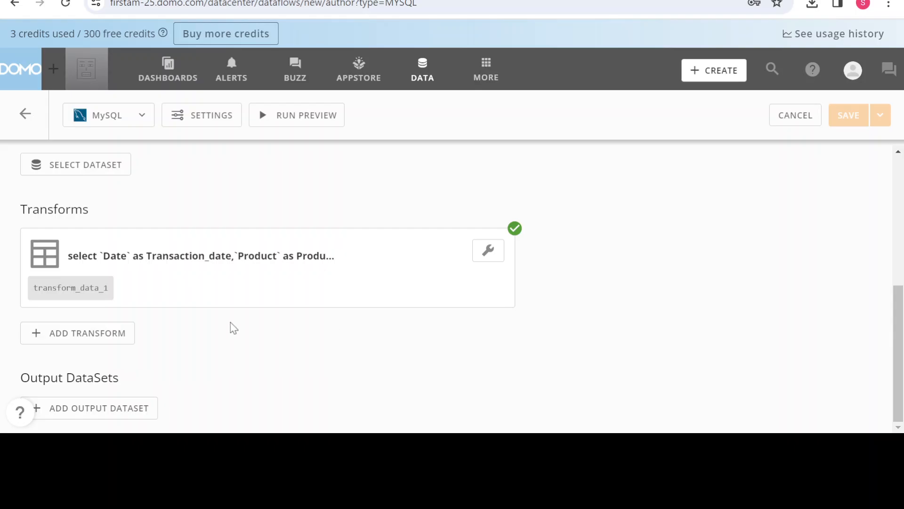
# Review the SQL query of transform_data_1 and return to the DataFlow
pyautogui.click(179, 289)
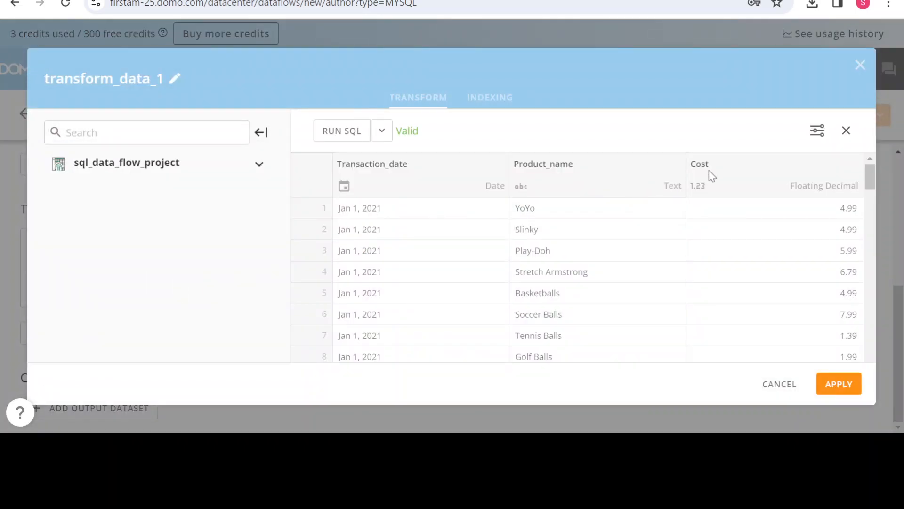
pyautogui.click(846, 131)
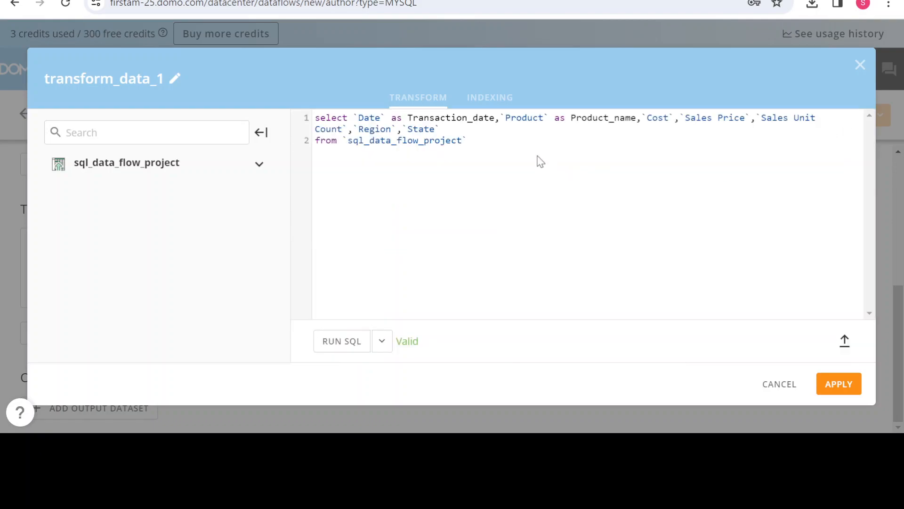
pyautogui.click(840, 385)
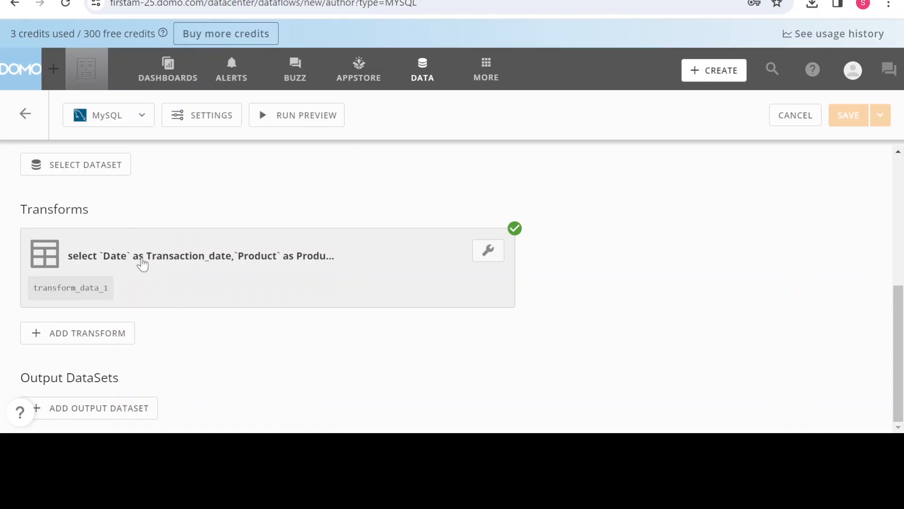
# Reopen the query of transform_data_1 and wrap the `Cost` column in a cast as float
pyautogui.click(142, 264)
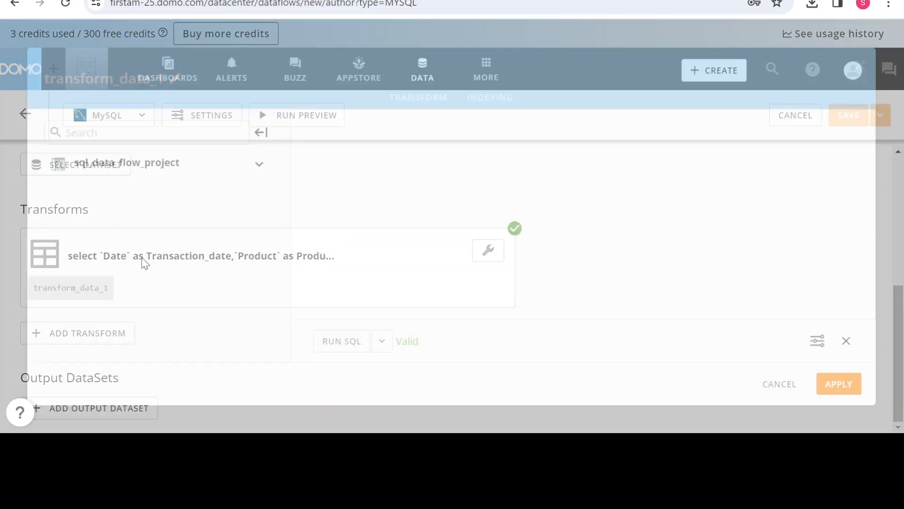
pyautogui.click(847, 130)
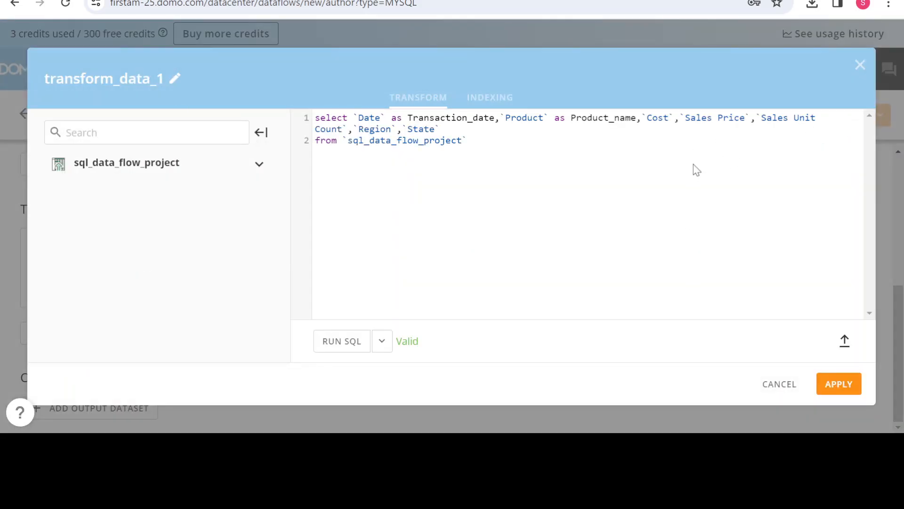
pyautogui.click(641, 118)
pyautogui.write('cast')
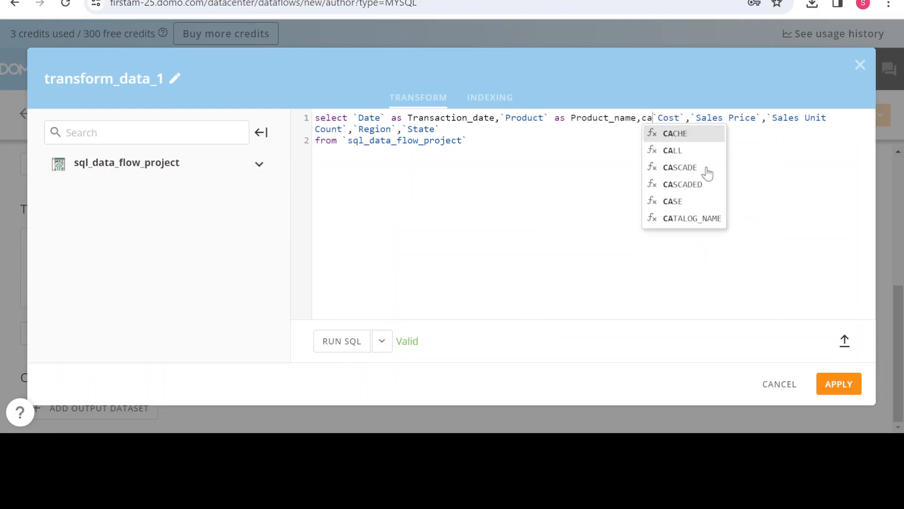
pyautogui.write('(')
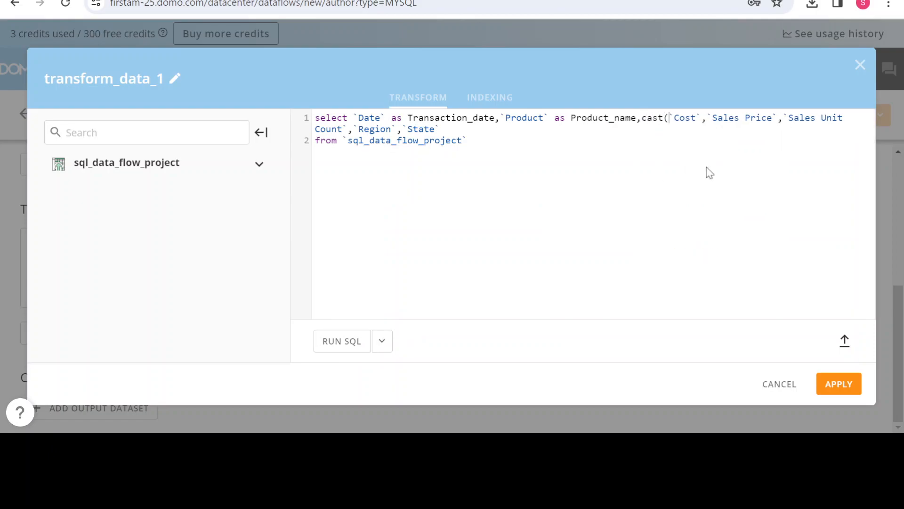
pyautogui.click(705, 117)
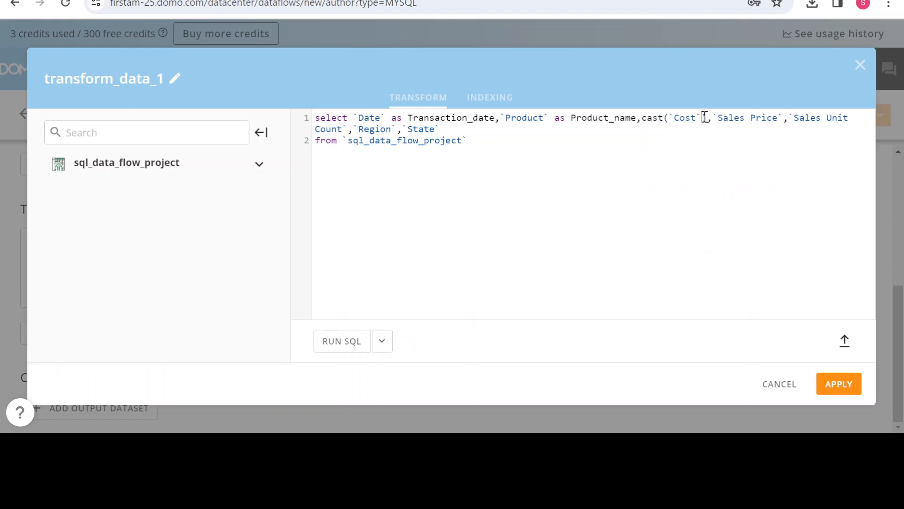
pyautogui.write(')')
pyautogui.press('Left')
pyautogui.write('as ')
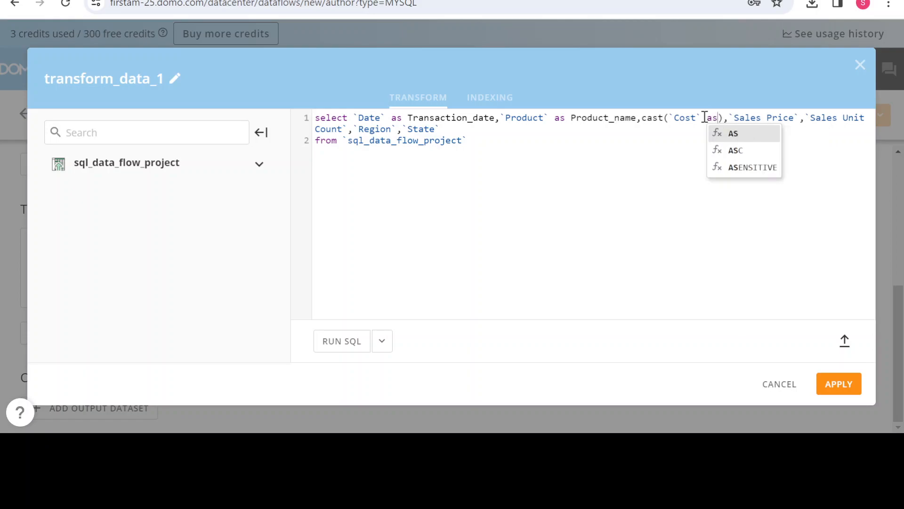
pyautogui.write('float')
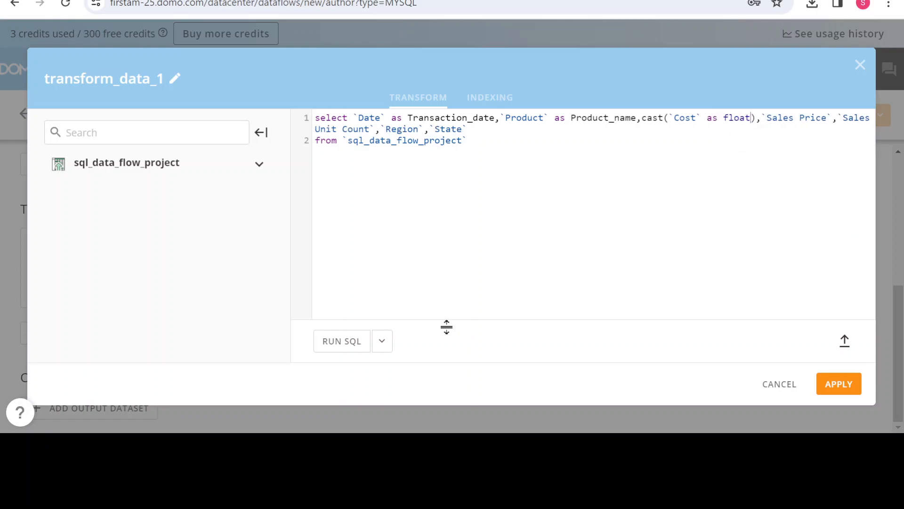
# Test the query with the float cast, and change the cast type of the `Cost` column to decimal
pyautogui.click(329, 346)
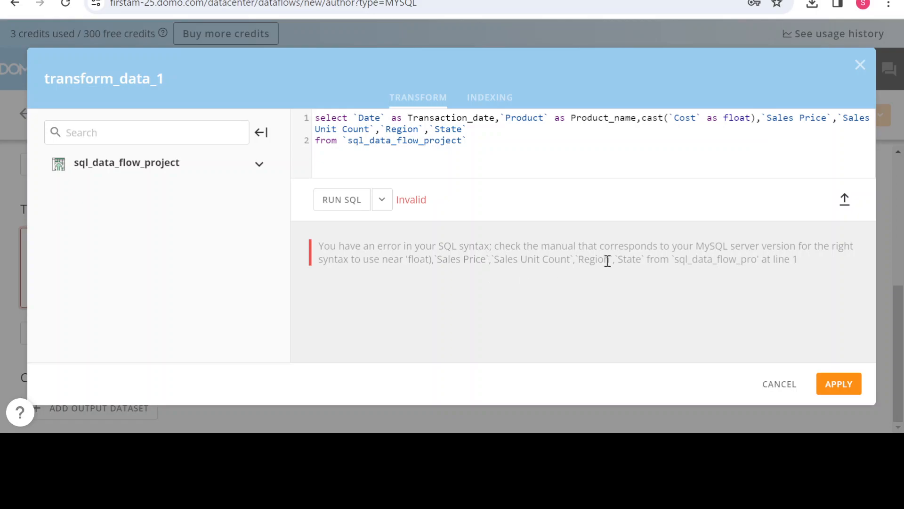
pyautogui.click(754, 117)
pyautogui.press('BackSpace')
pyautogui.press('BackSpace')
pyautogui.press('BackSpace')
pyautogui.press('BackSpace')
pyautogui.press('BackSpace')
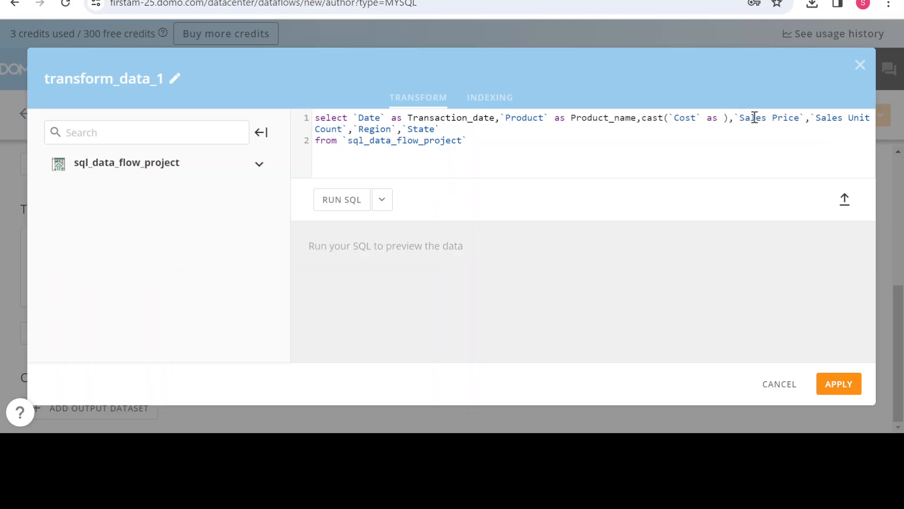
pyautogui.write('deci')
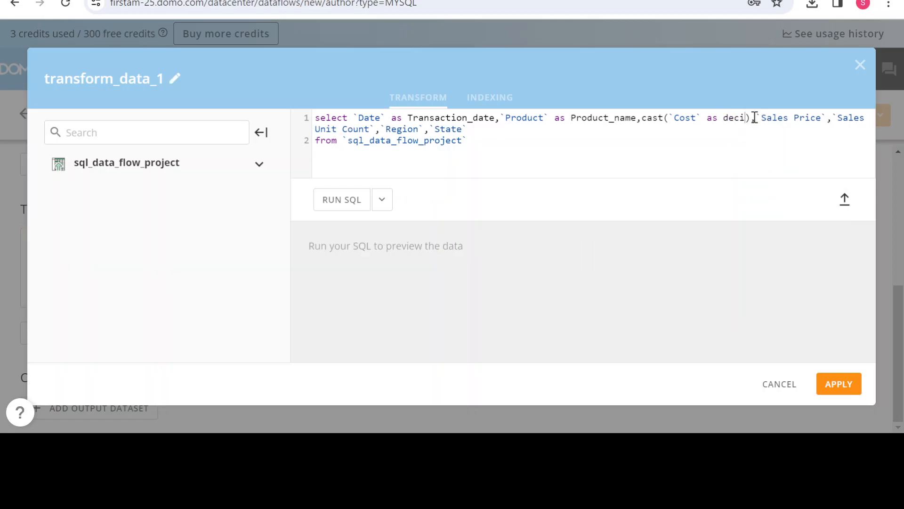
pyautogui.write('mal')
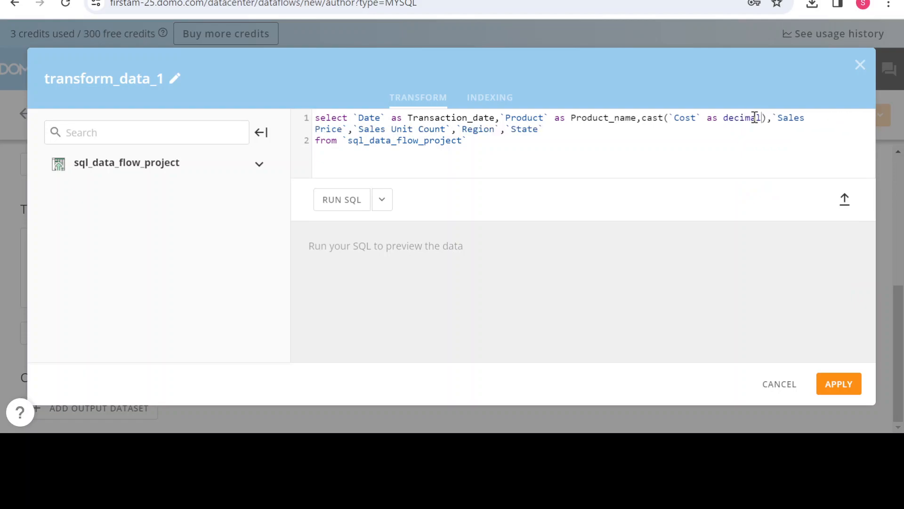
# Run the query with the decimal cast, look through the previewed rows and return to the SQL text
pyautogui.click(337, 198)
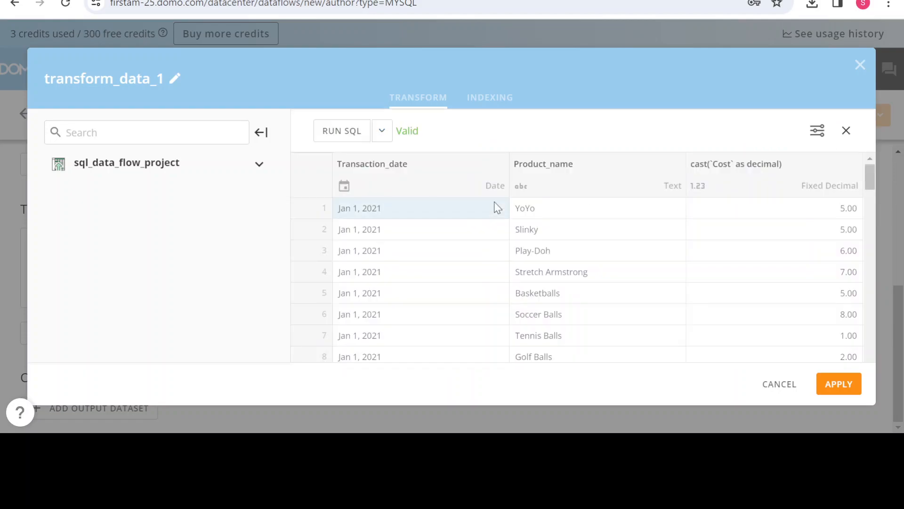
pyautogui.scroll(-3, 739, 226)
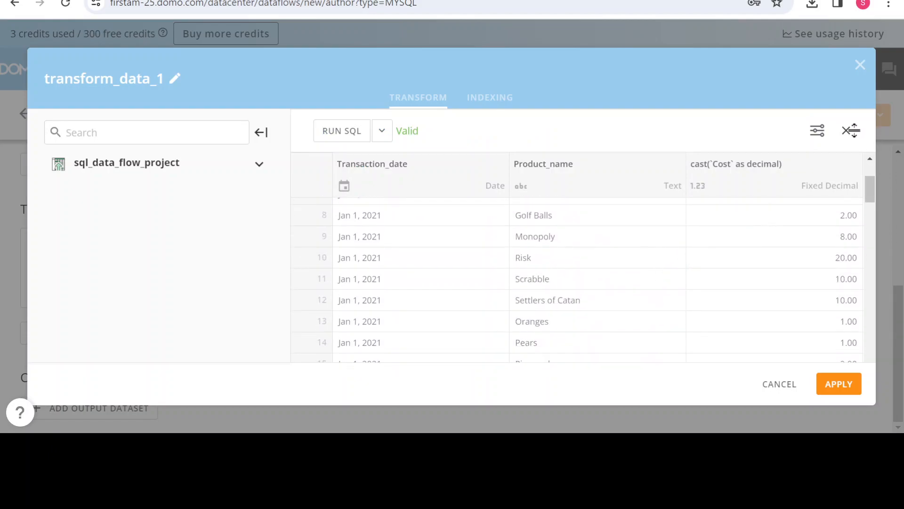
pyautogui.click(850, 132)
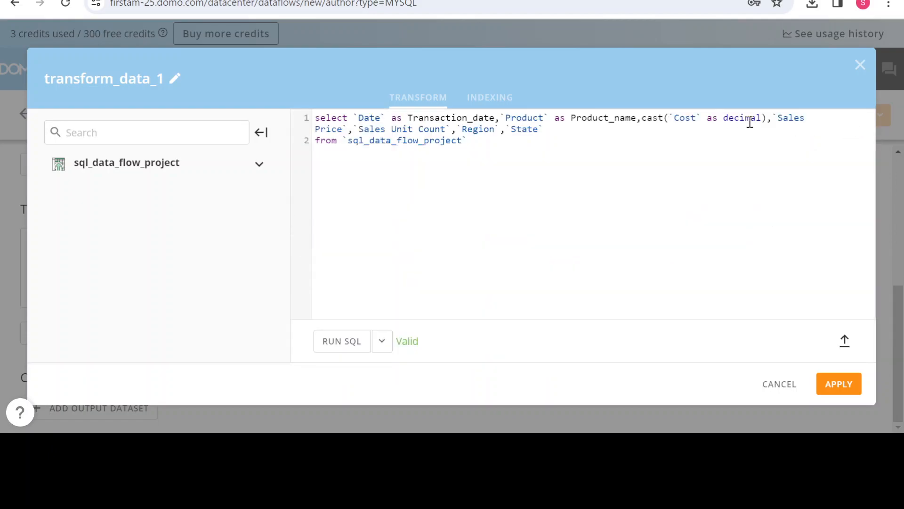
# Alias the decimal cast of the `Cost` column as Cost_price
pyautogui.click(767, 121)
pyautogui.write('as ')
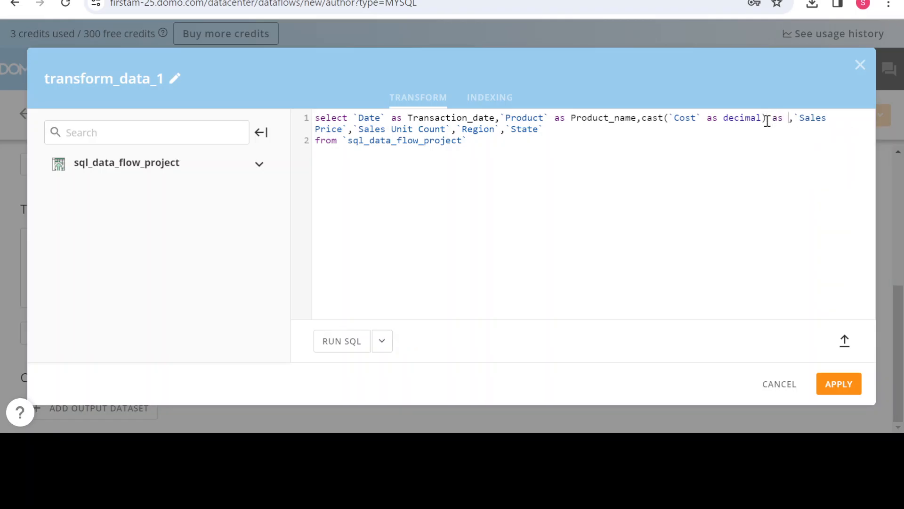
pyautogui.write('Cost')
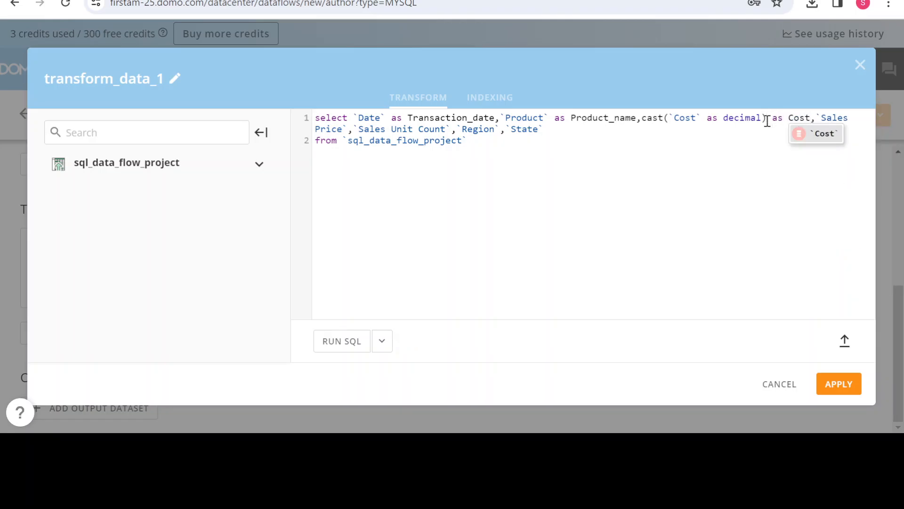
pyautogui.write('_price')
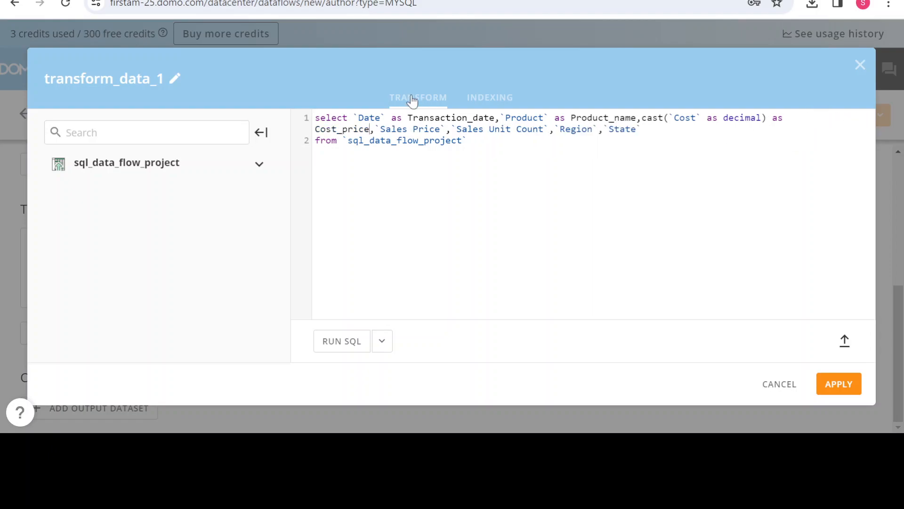
# Reformat the select statement so that each selected column stands on its own line
pyautogui.click(352, 120)
pyautogui.press('Return')
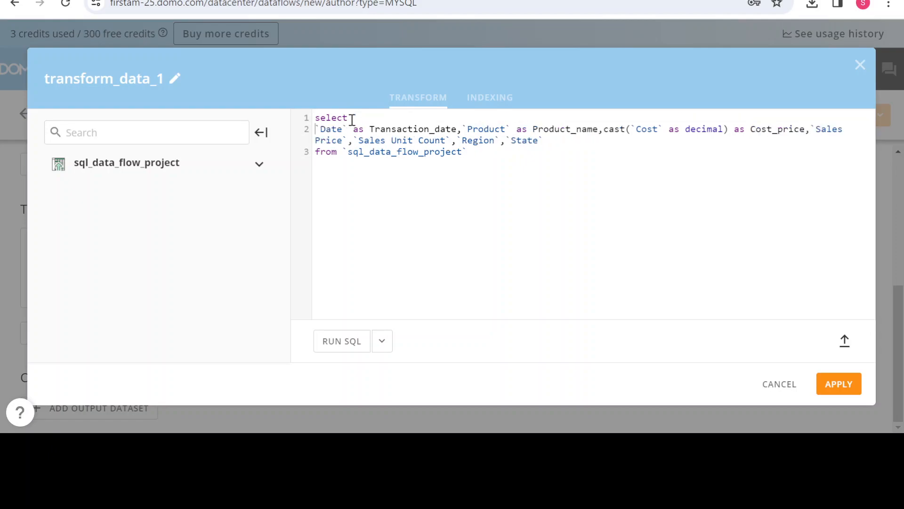
pyautogui.click(465, 130)
pyautogui.press('Return')
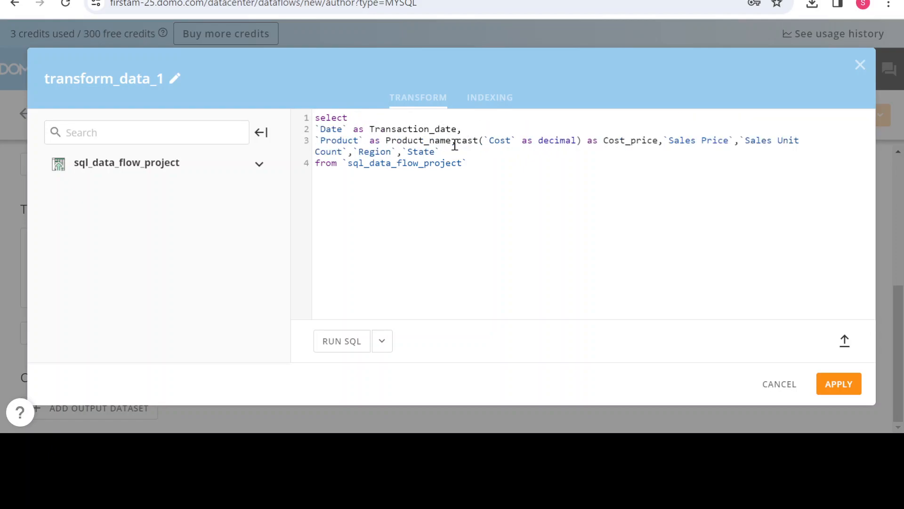
pyautogui.click(455, 140)
pyautogui.press('Return')
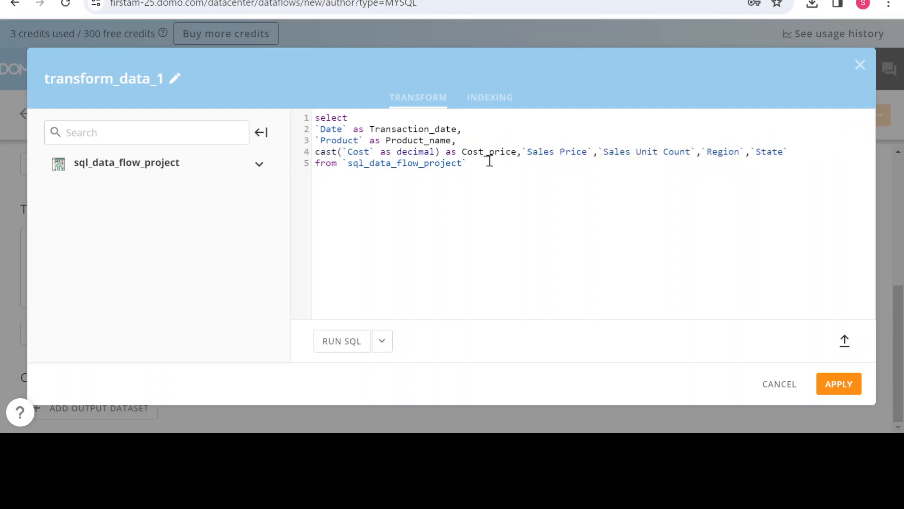
pyautogui.click(522, 154)
pyautogui.press('Return')
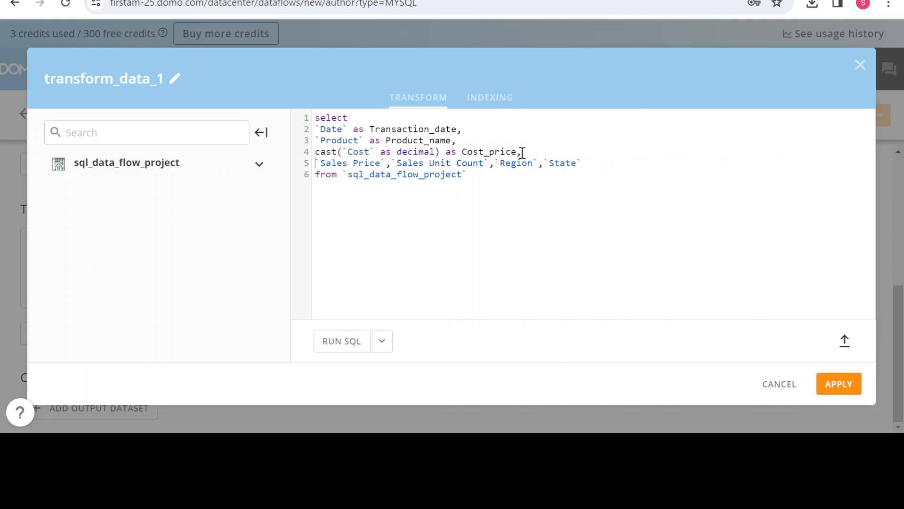
pyautogui.click(392, 164)
pyautogui.press('Return')
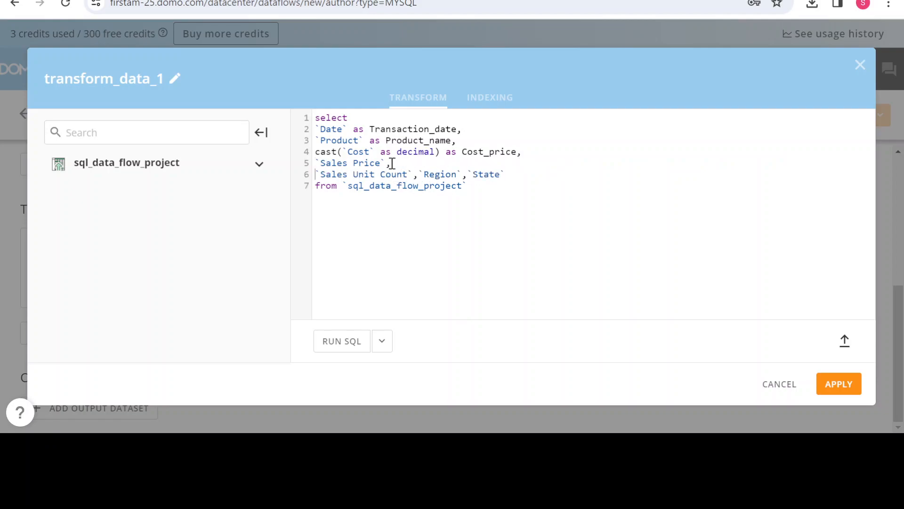
pyautogui.click(420, 175)
pyautogui.press('Return')
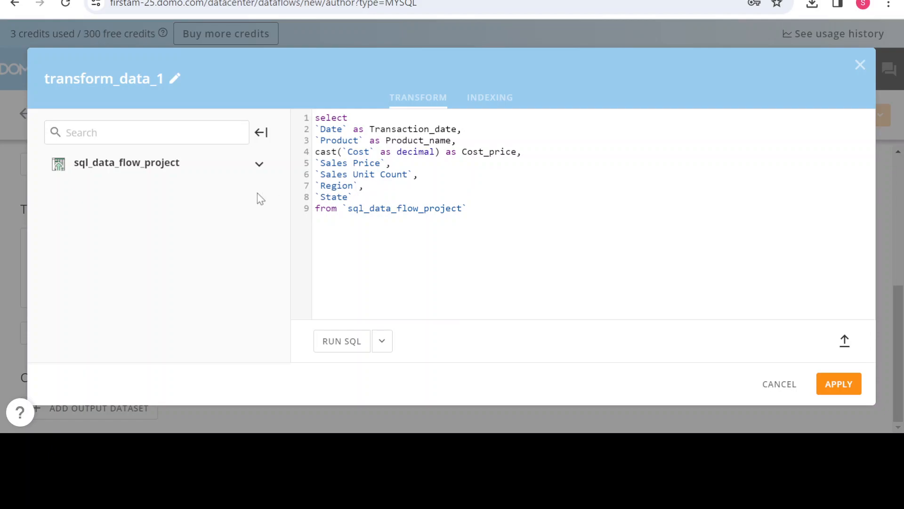
# Wrap the `Sales Price` column in a cast as decimal and alias it as Sale_price
pyautogui.click(318, 163)
pyautogui.write('cast')
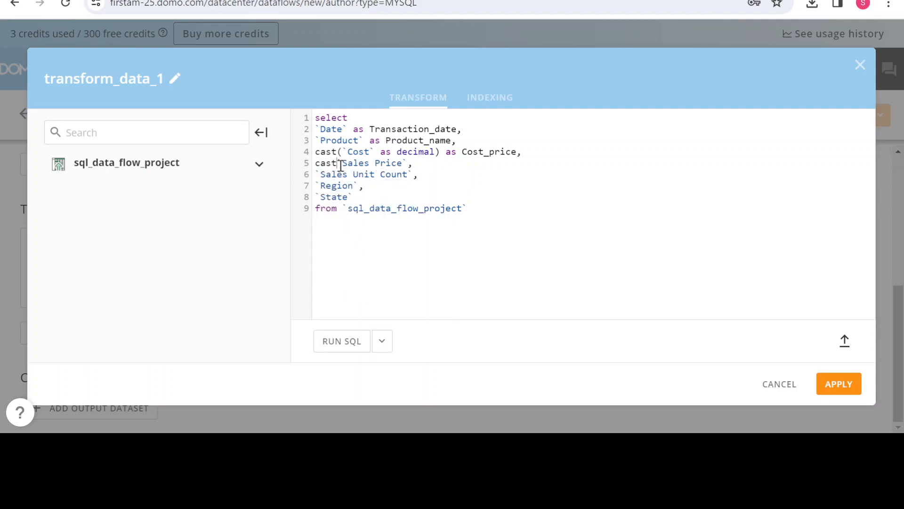
pyautogui.write('(`Sales')
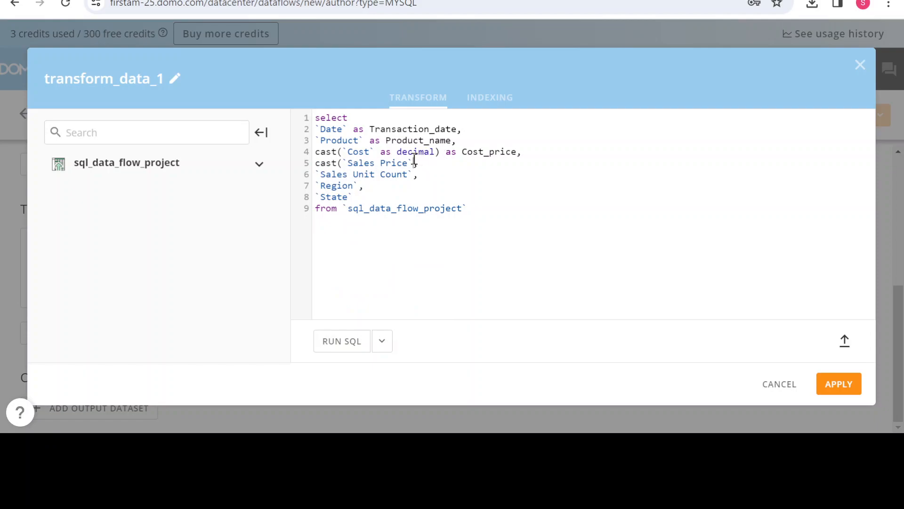
pyautogui.write(' Price` as ')
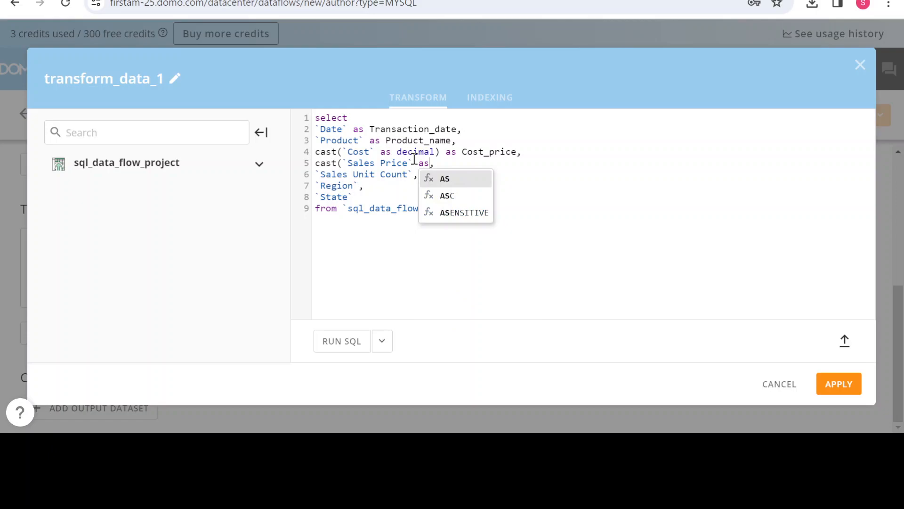
pyautogui.write('deciam')
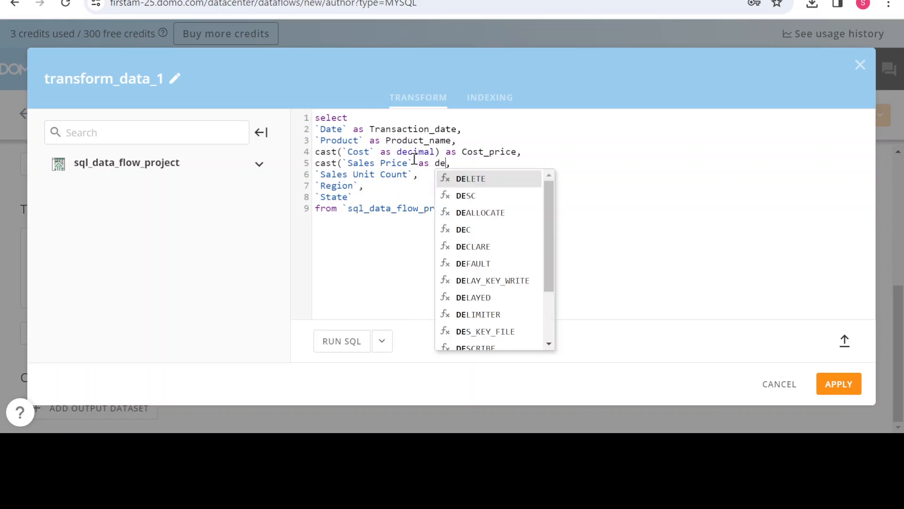
pyautogui.press('BackSpace')
pyautogui.press('BackSpace')
pyautogui.write('m')
pyautogui.write('al')
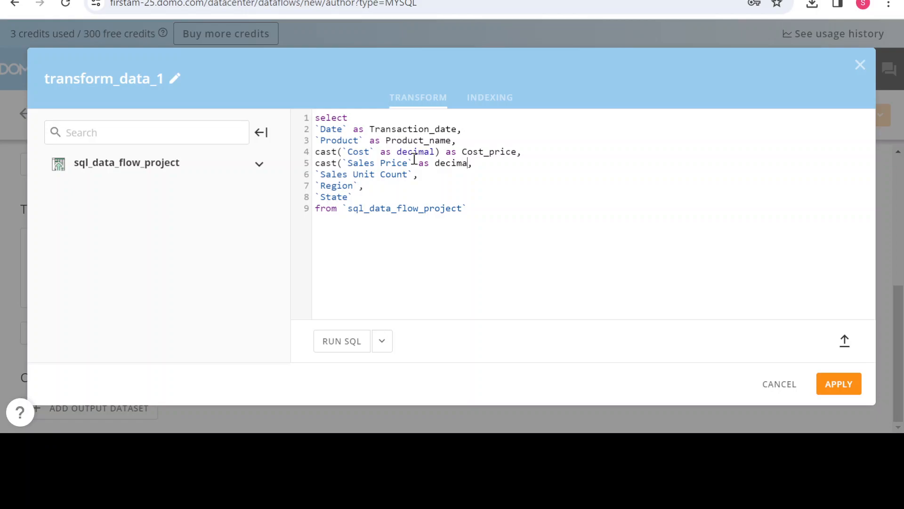
pyautogui.write(') as Sale')
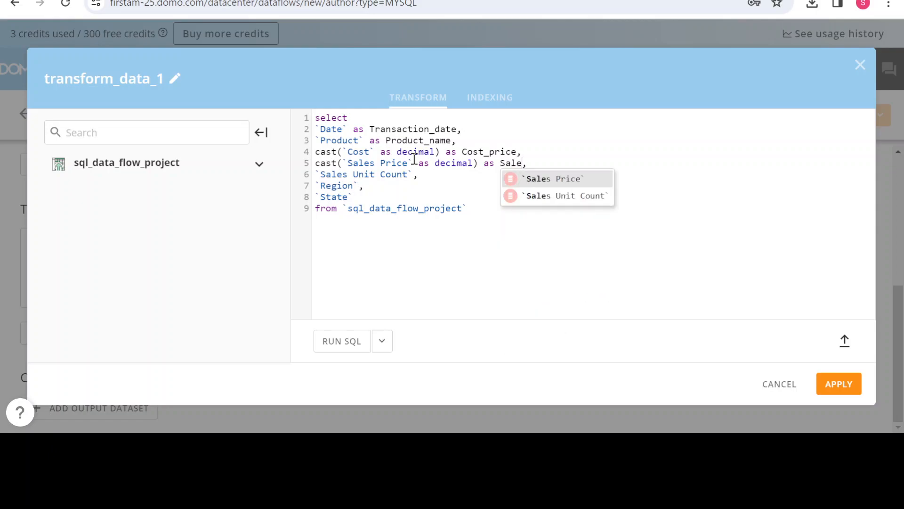
pyautogui.write('_price')
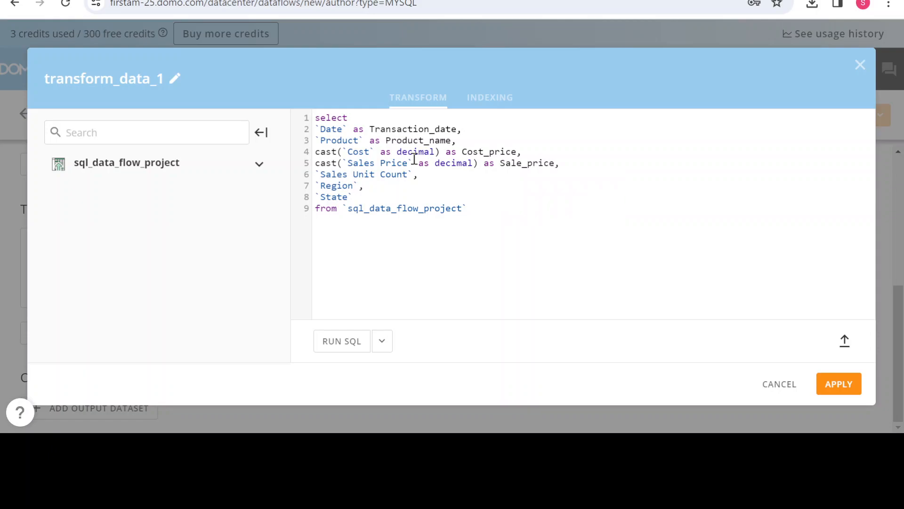
# Run the reformatted query, examine the previewed rows and return to the SQL text
pyautogui.click(339, 347)
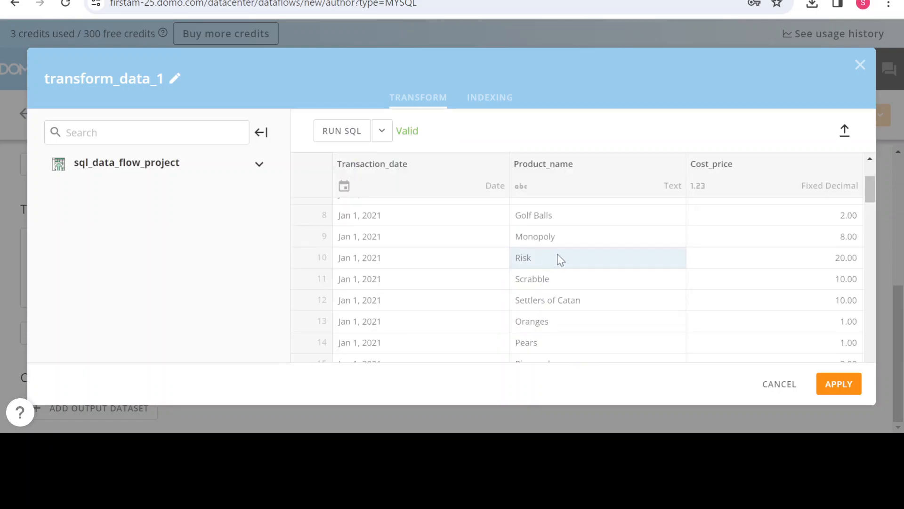
pyautogui.scroll(-2, 560, 260)
pyautogui.scroll(3, 591, 300)
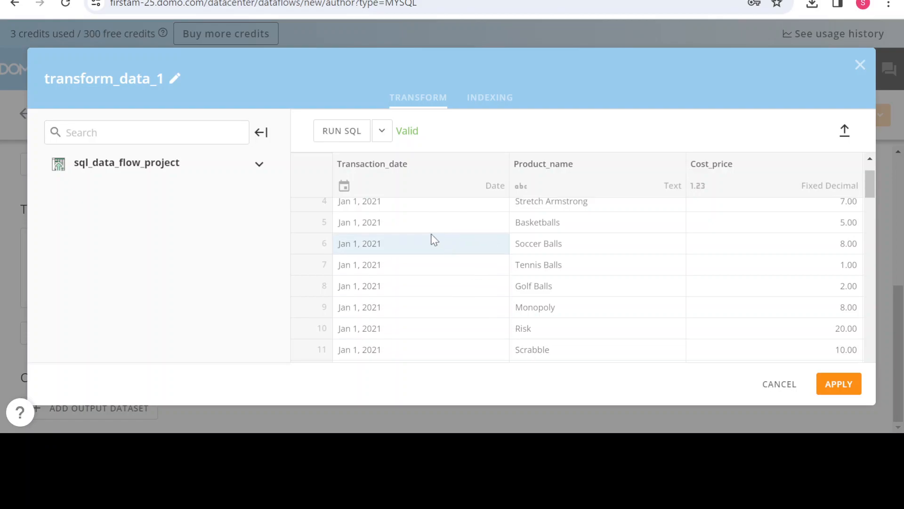
pyautogui.scroll(2, 351, 285)
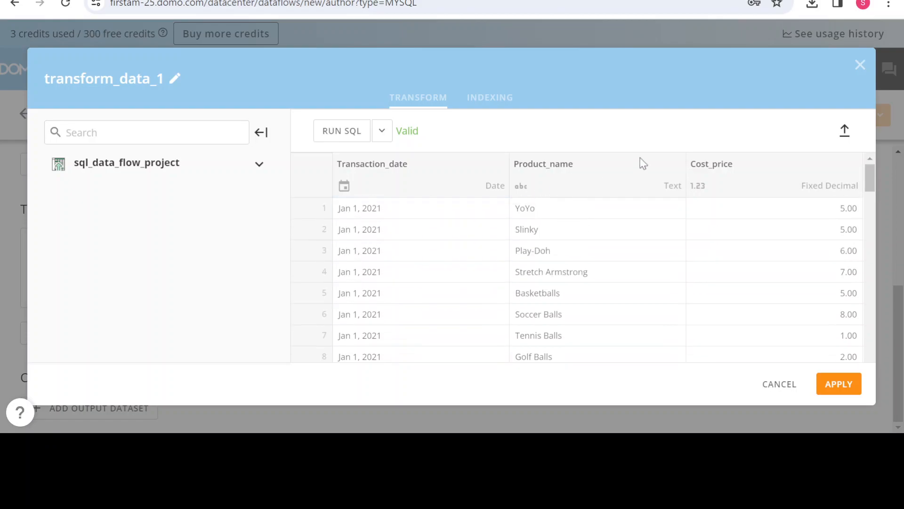
pyautogui.click(845, 133)
pyautogui.click(847, 136)
# Keep `State` as the last selected column and apply the query to transform_data_1
pyautogui.click(365, 199)
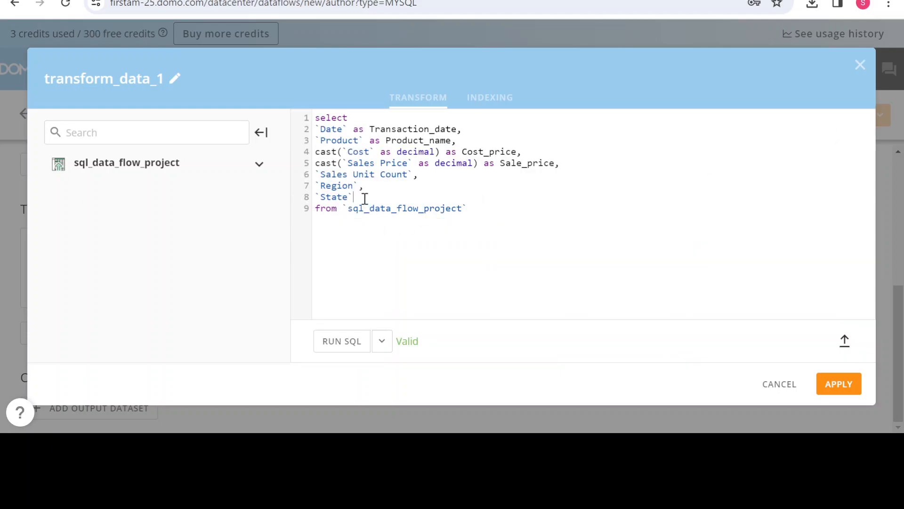
pyautogui.write(',')
pyautogui.press('BackSpace')
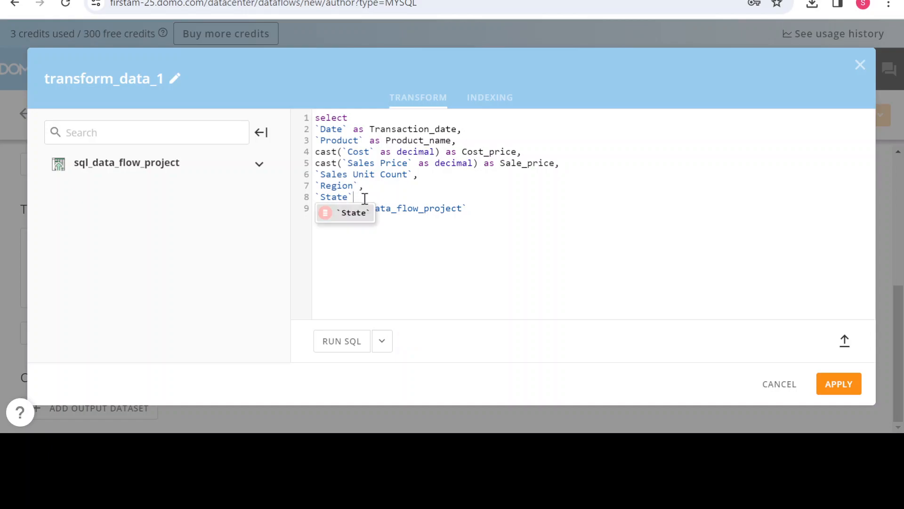
pyautogui.click(437, 255)
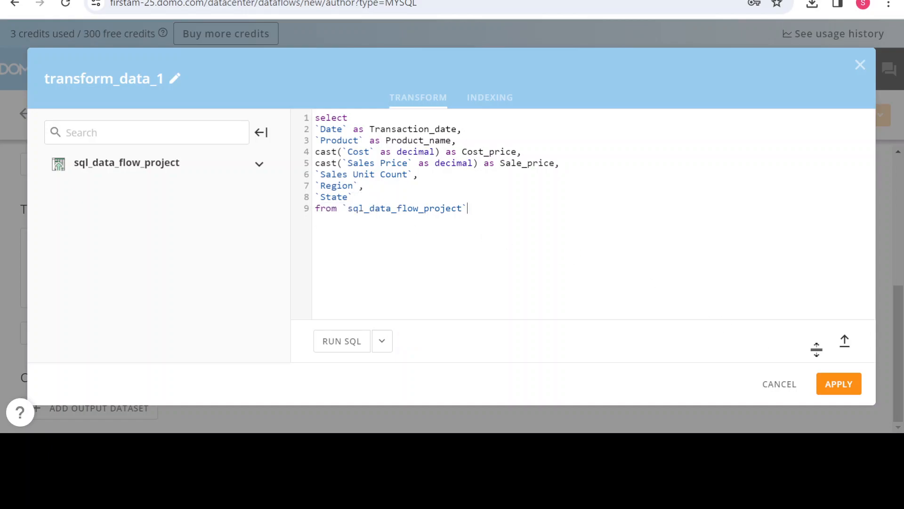
pyautogui.click(837, 383)
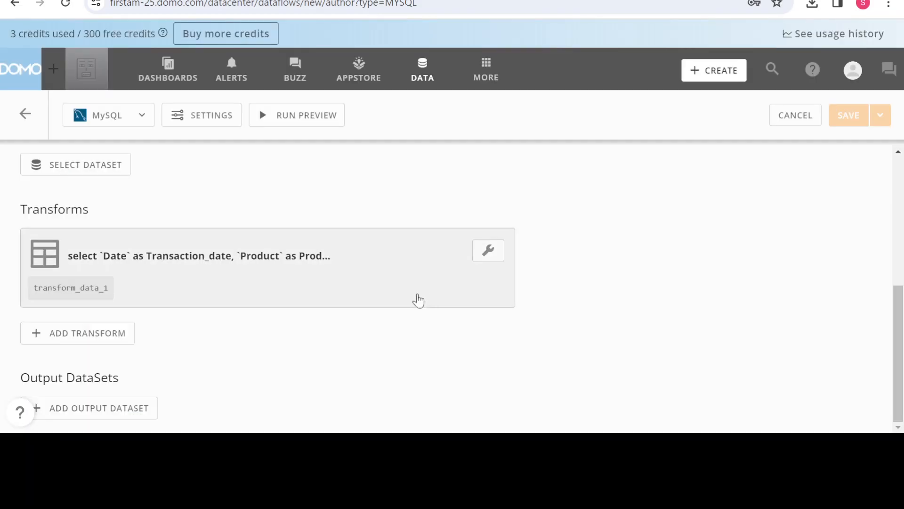
# Add a second transform to the DataFlow and open its empty SQL editor
pyautogui.click(52, 333)
pyautogui.click(206, 193)
pyautogui.click(348, 143)
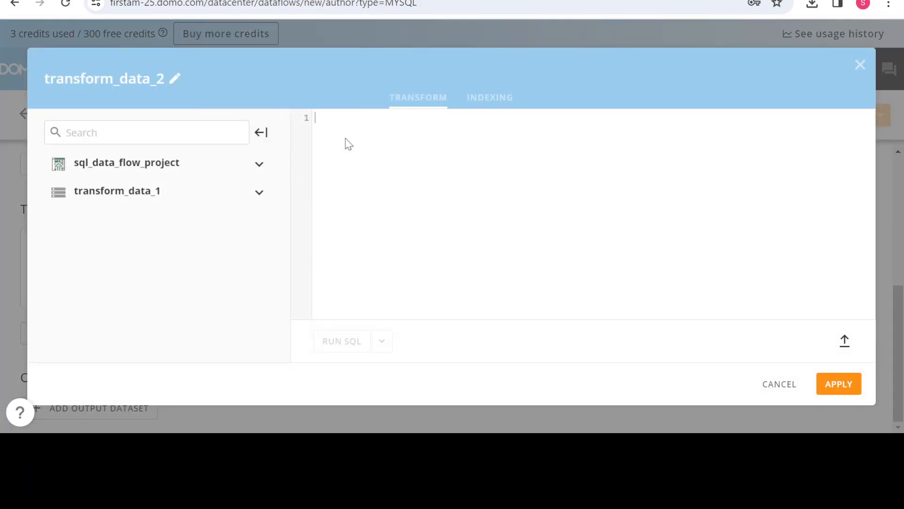
# Write a query selecting all columns from `transform_data_1`, with the from clause on its own line
pyautogui.write('select ')
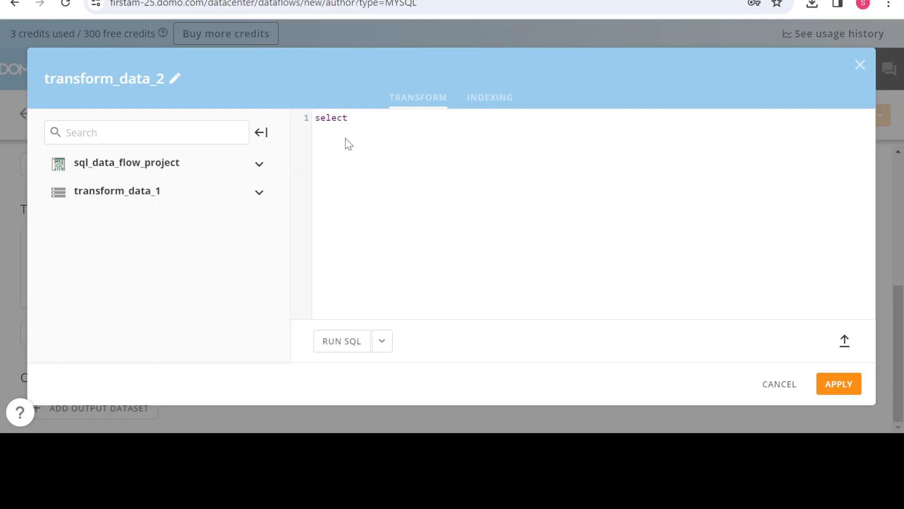
pyautogui.write('* from tr')
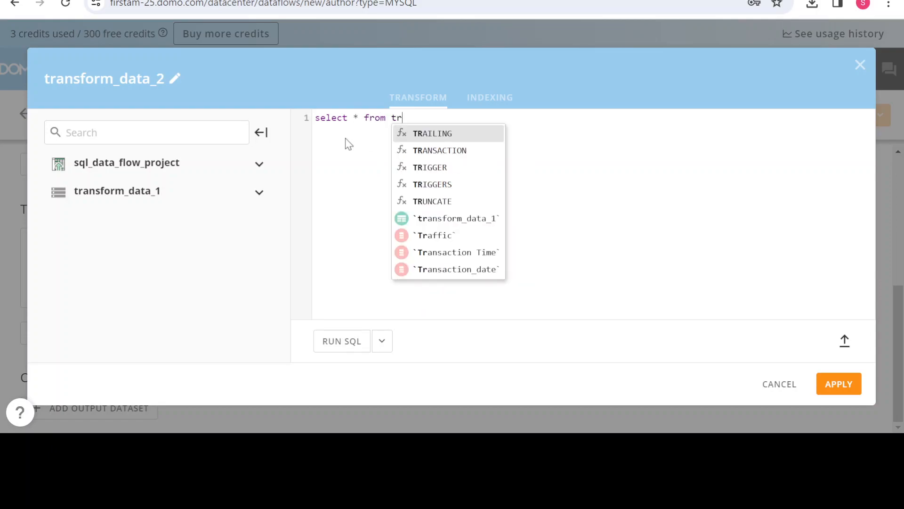
pyautogui.click(426, 217)
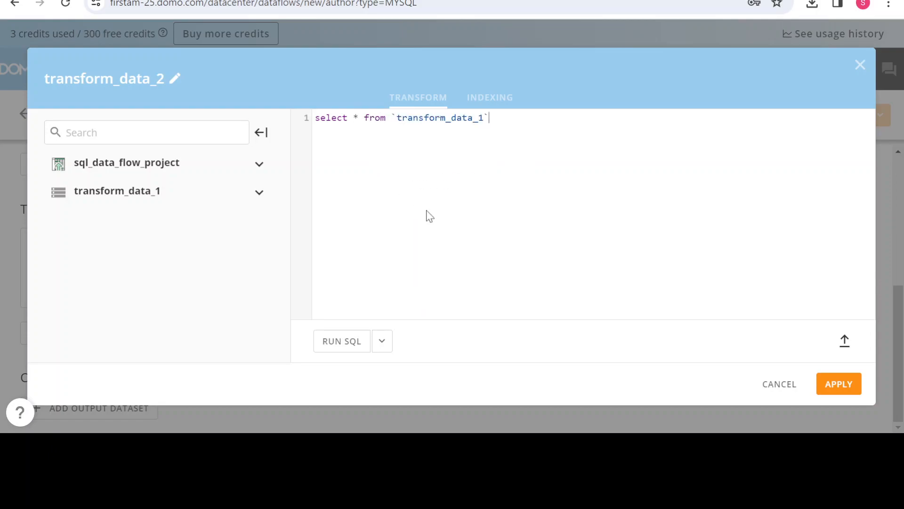
pyautogui.click(364, 121)
pyautogui.press('Return')
pyautogui.click(368, 120)
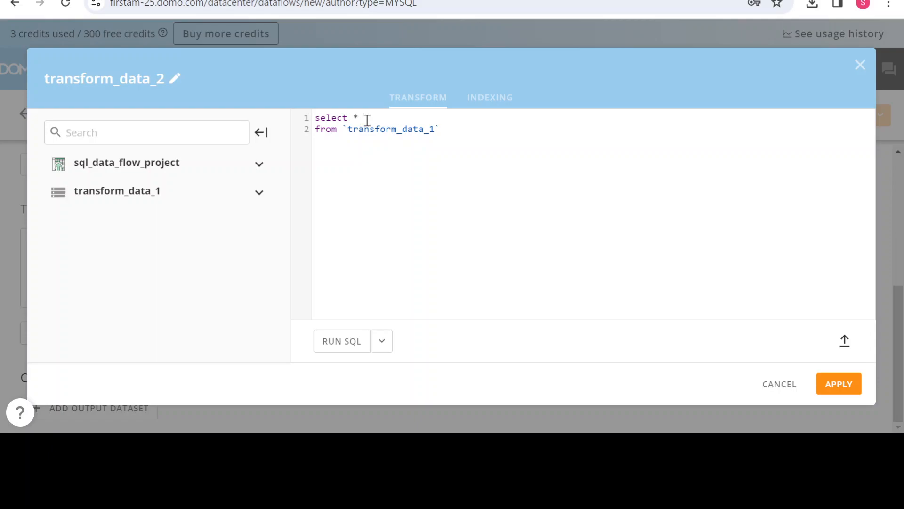
# Add a month(`Transaction_date`) expression on its own line after the asterisk in the select list
pyautogui.press('Return')
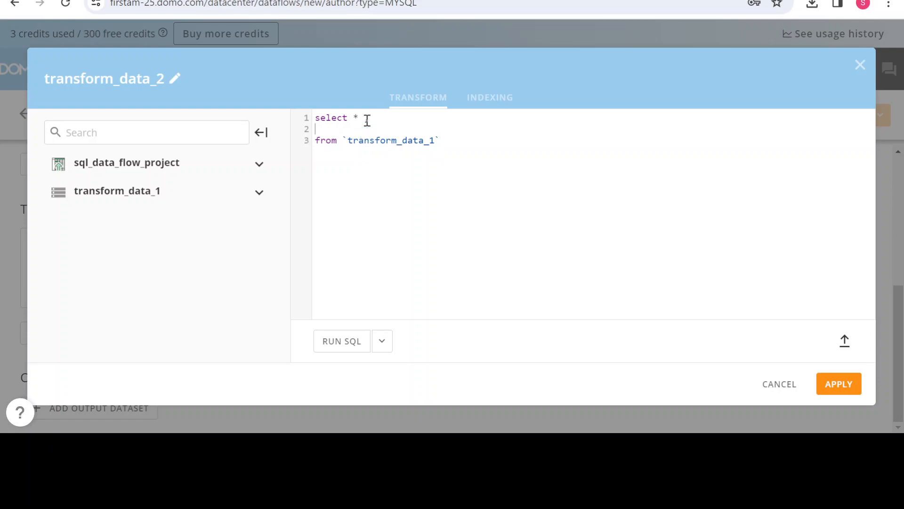
pyautogui.write('month(tr')
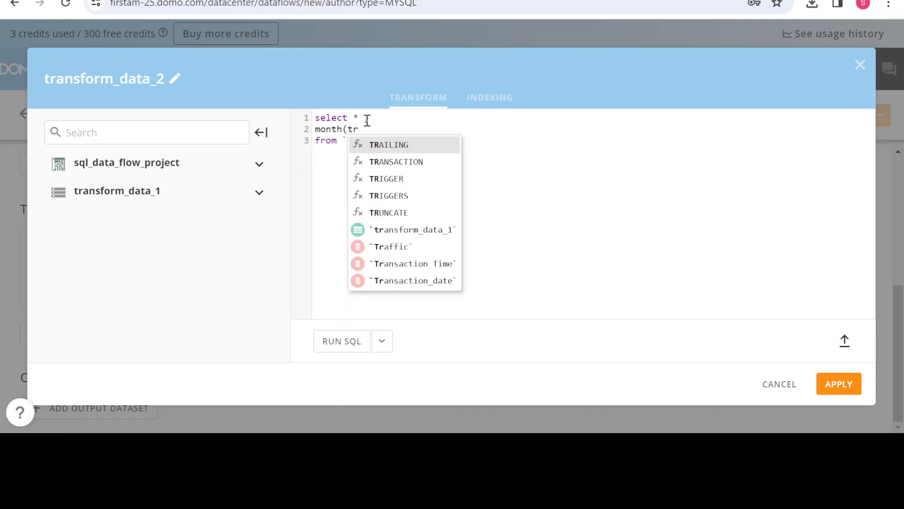
pyautogui.click(432, 281)
pyautogui.write(')')
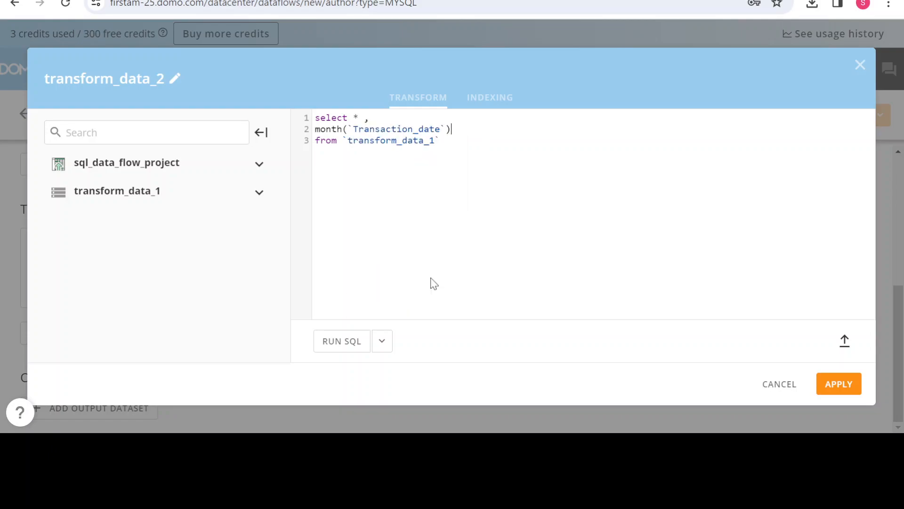
# Run the query with the month expression, look through the previewed rows and return to the SQL text
pyautogui.click(335, 341)
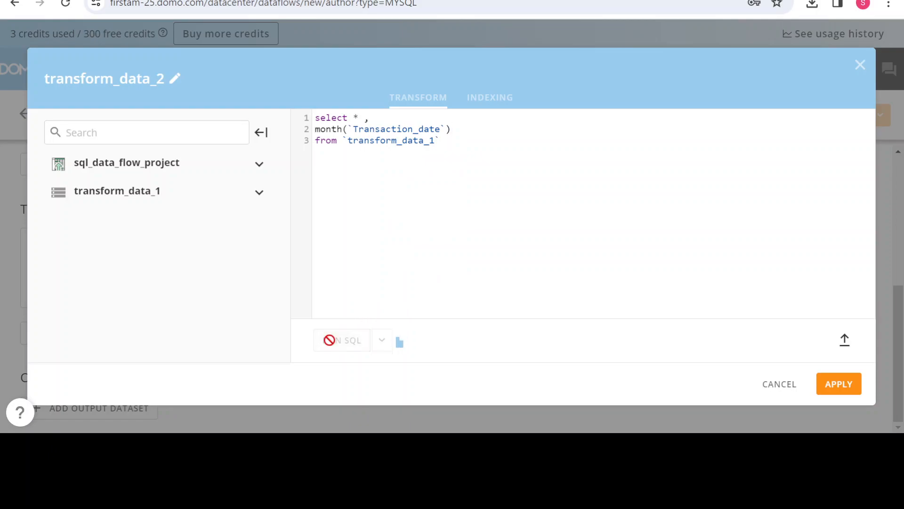
pyautogui.click(633, 296)
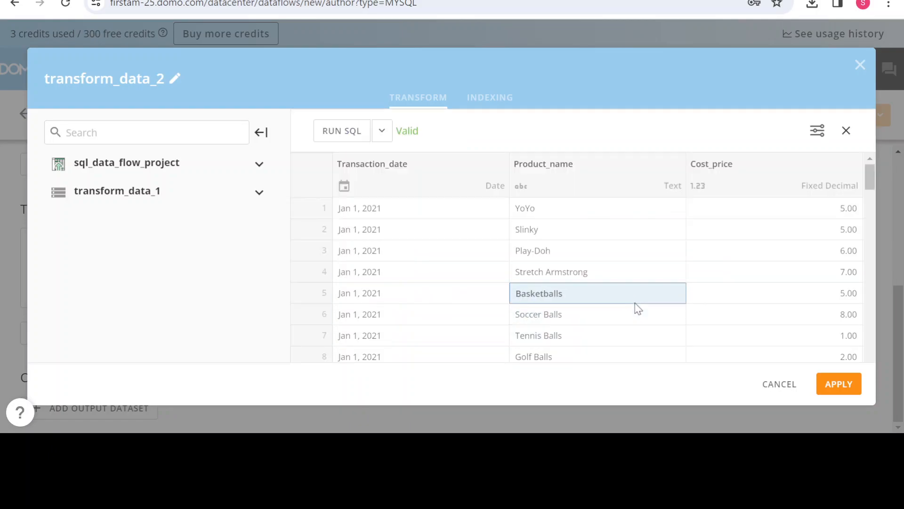
pyautogui.moveTo(866, 177); pyautogui.dragTo(856, 135)
pyautogui.click(484, 344)
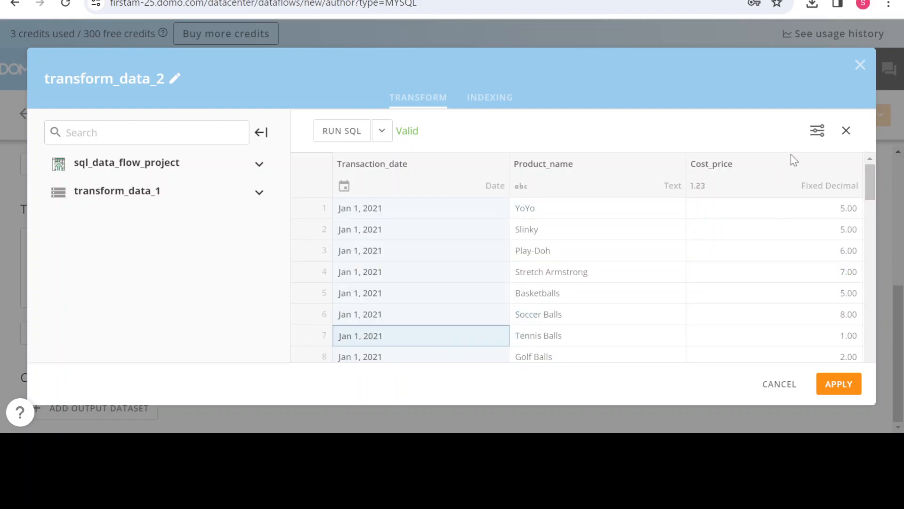
pyautogui.click(846, 130)
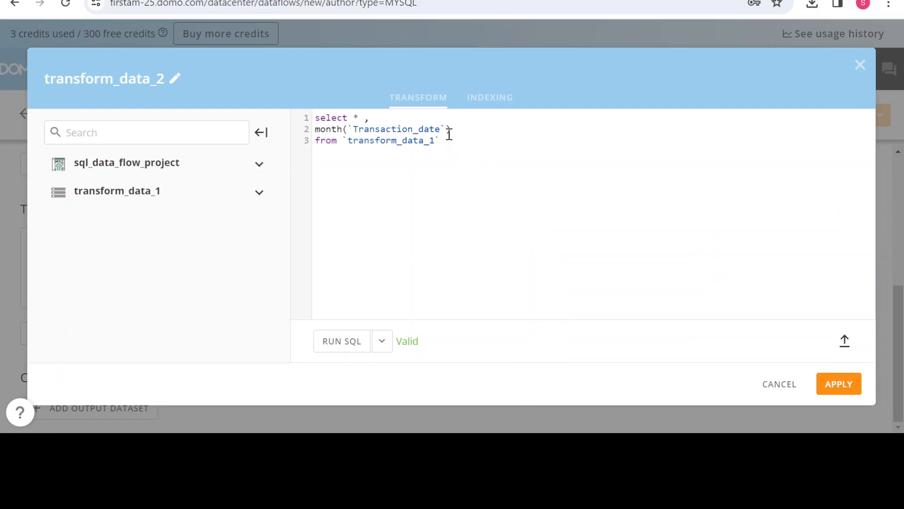
# Try running the query with the asterisk placed after the month expression, and restore the asterisk directly after select
pyautogui.click(360, 119)
pyautogui.press('BackSpace')
pyautogui.click(376, 119)
pyautogui.press('Return')
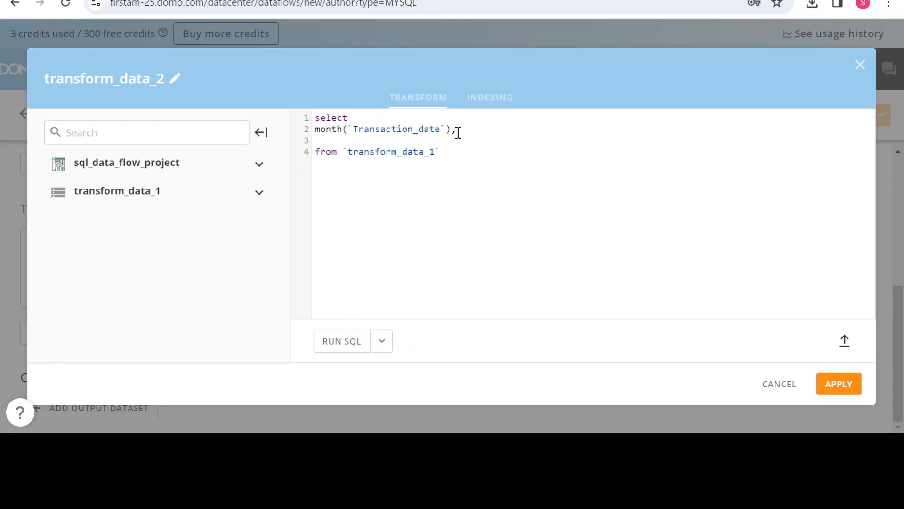
pyautogui.write('*')
pyautogui.click(347, 342)
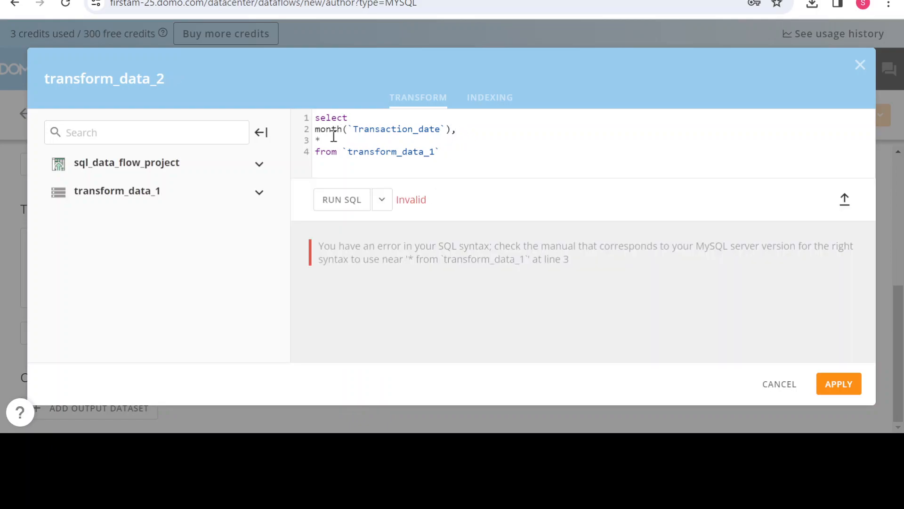
pyautogui.press('BackSpace')
pyautogui.press('BackSpace')
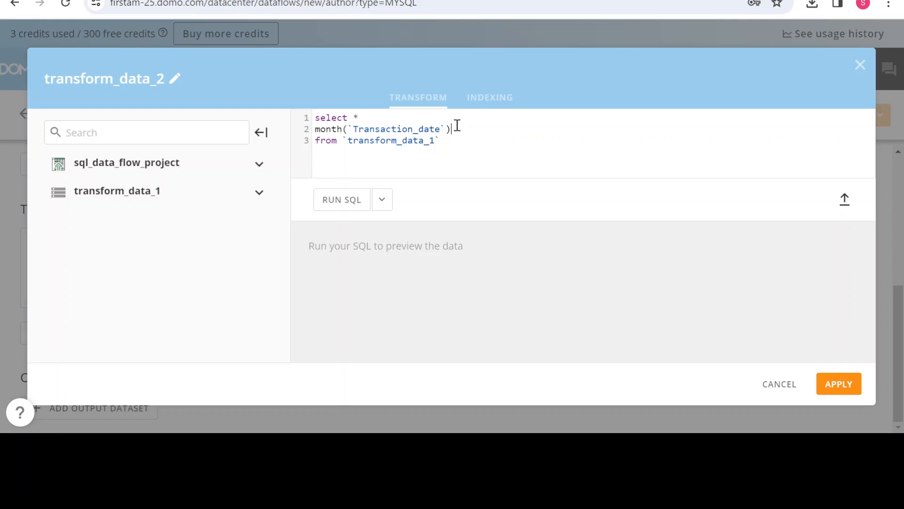
# Give the month expression the alias Transaction_month
pyautogui.write('as ')
pyautogui.write('Transact')
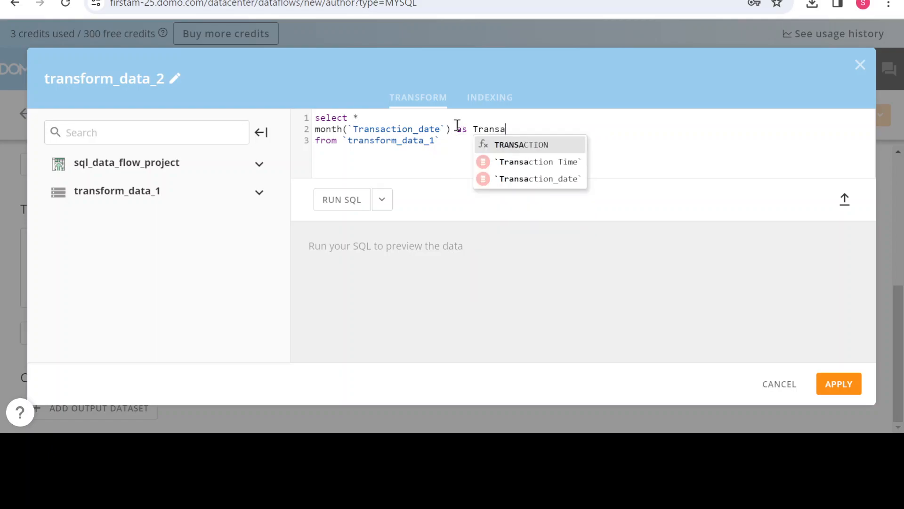
pyautogui.write('ion')
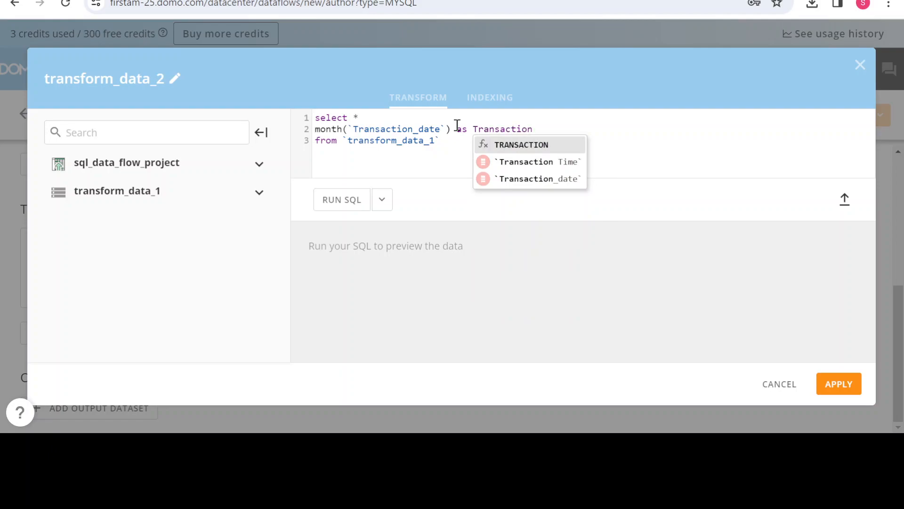
pyautogui.write('_month')
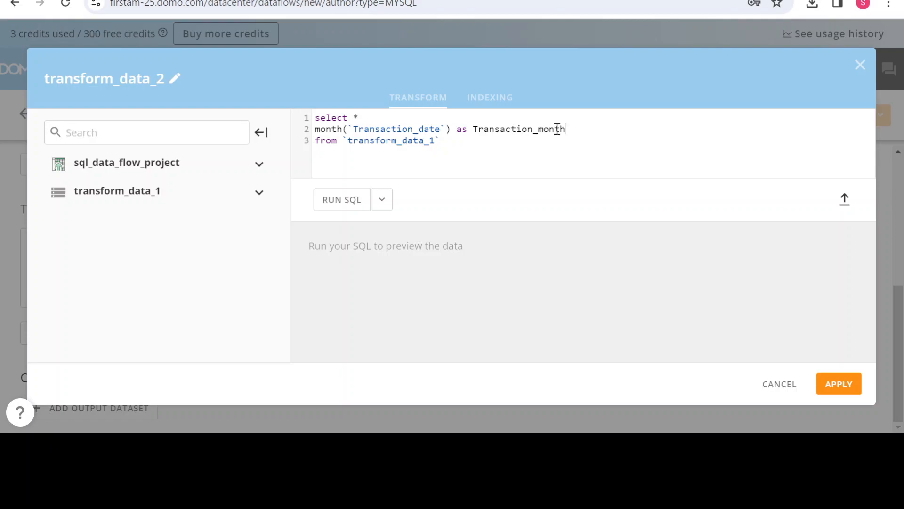
# Add year(`Transaction_date`) as Transaction_year on a new line below the month expression
pyautogui.write(',')
pyautogui.press('Return')
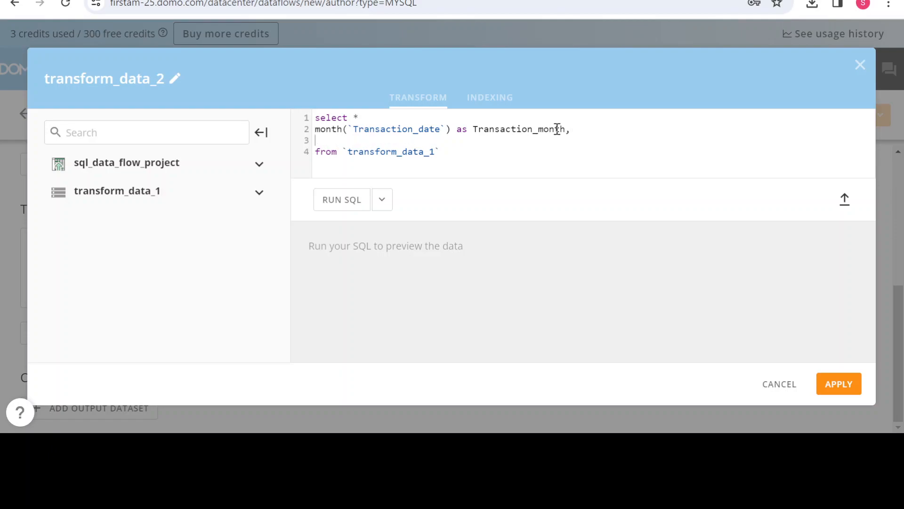
pyautogui.write('year')
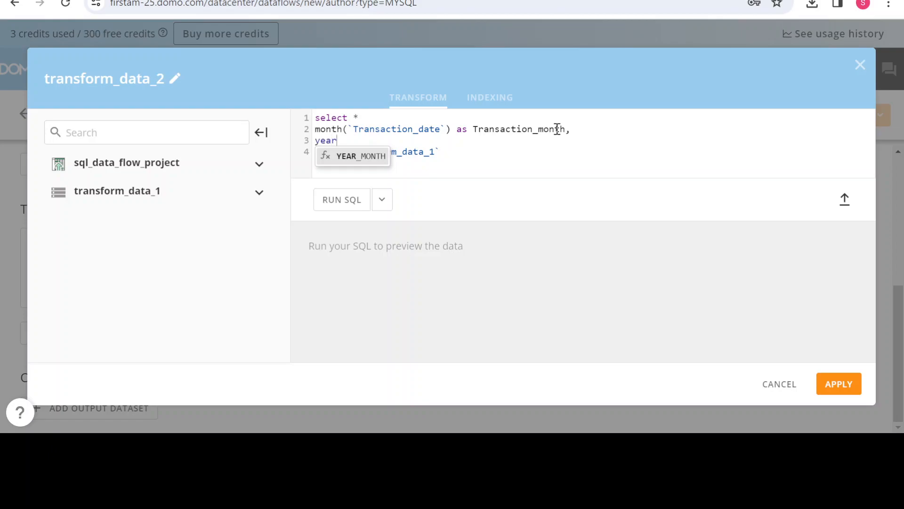
pyautogui.write('(')
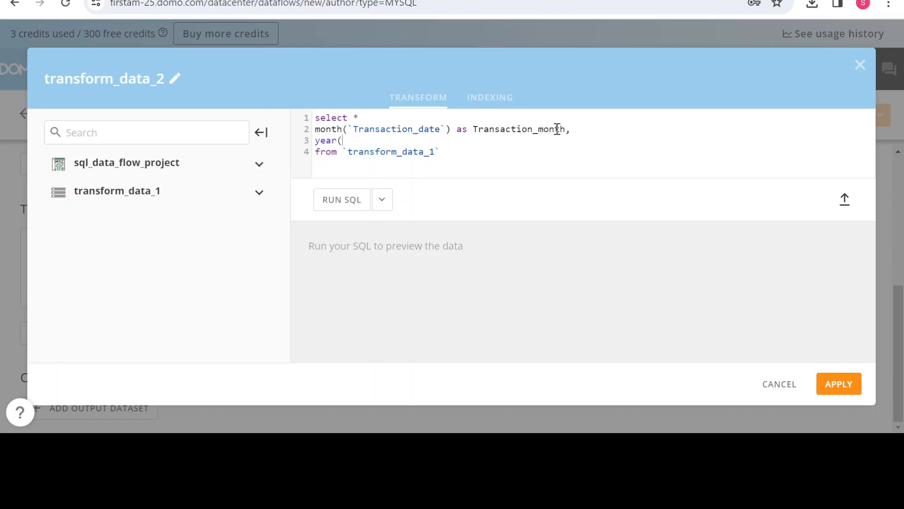
pyautogui.write('tra')
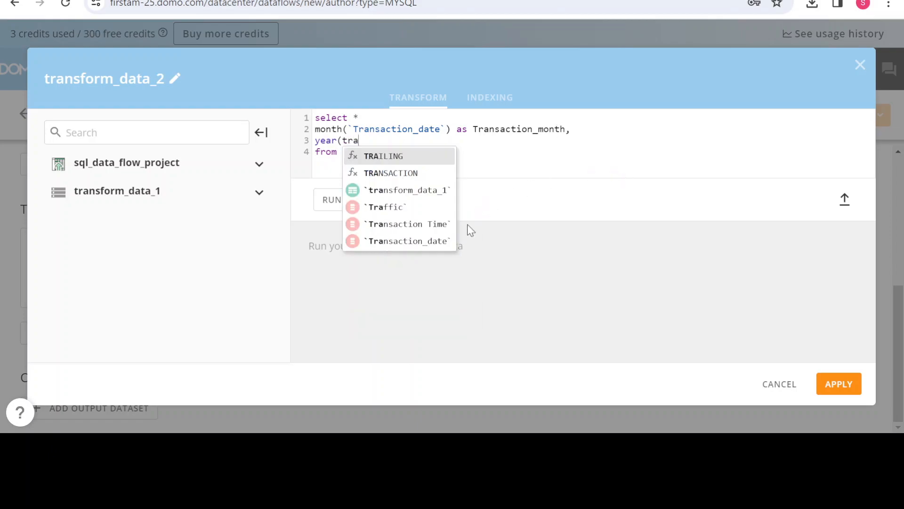
pyautogui.click(435, 241)
pyautogui.write(') as ')
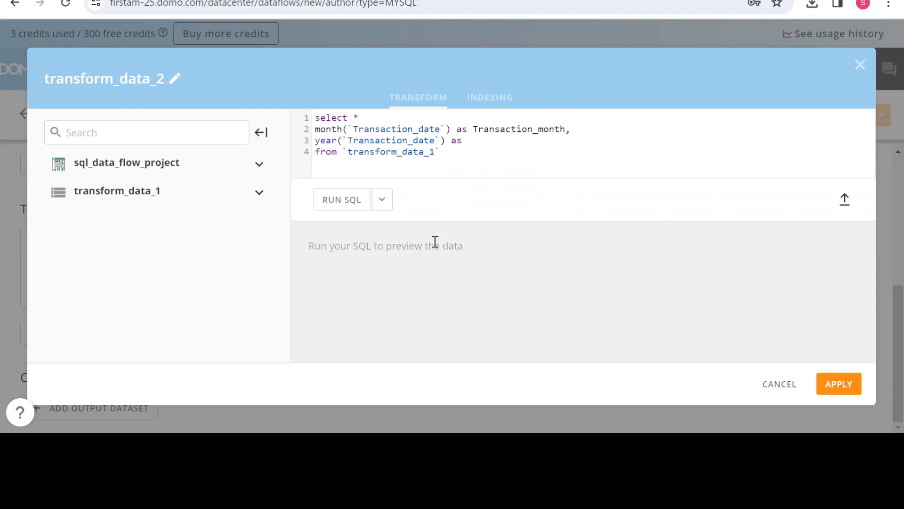
pyautogui.write('Transac')
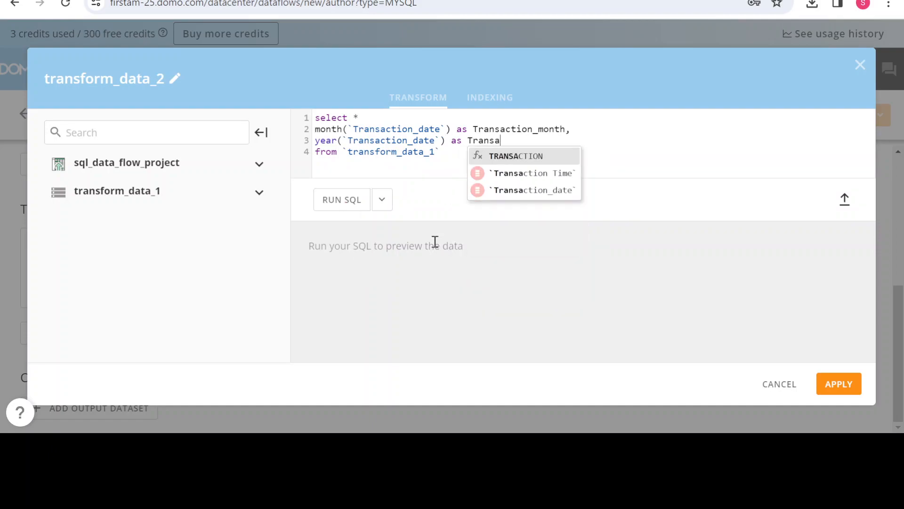
pyautogui.write('tion')
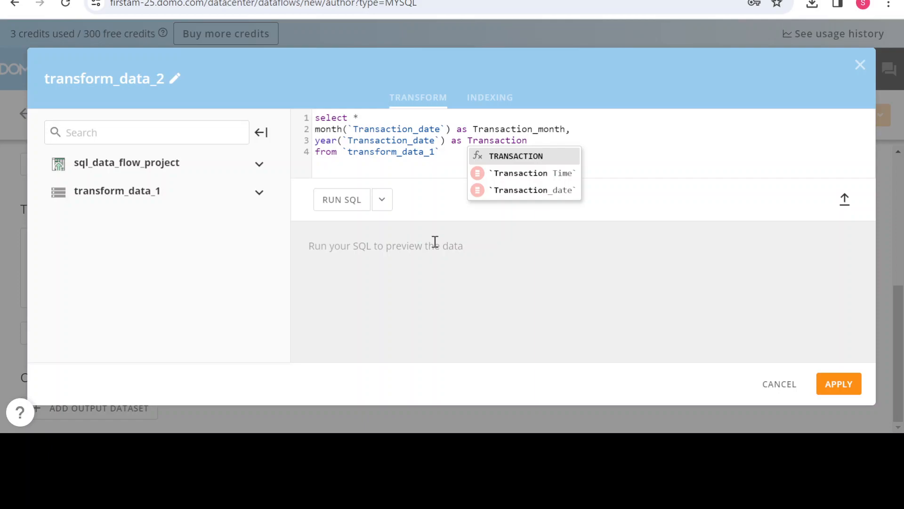
pyautogui.write('_year')
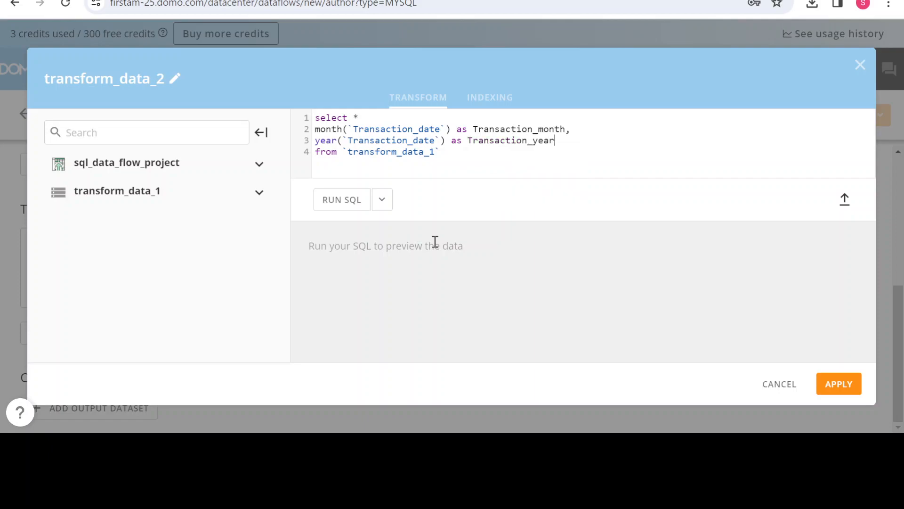
# Run the query, insert a comma after the asterisk in the select line and run it again
pyautogui.click(340, 208)
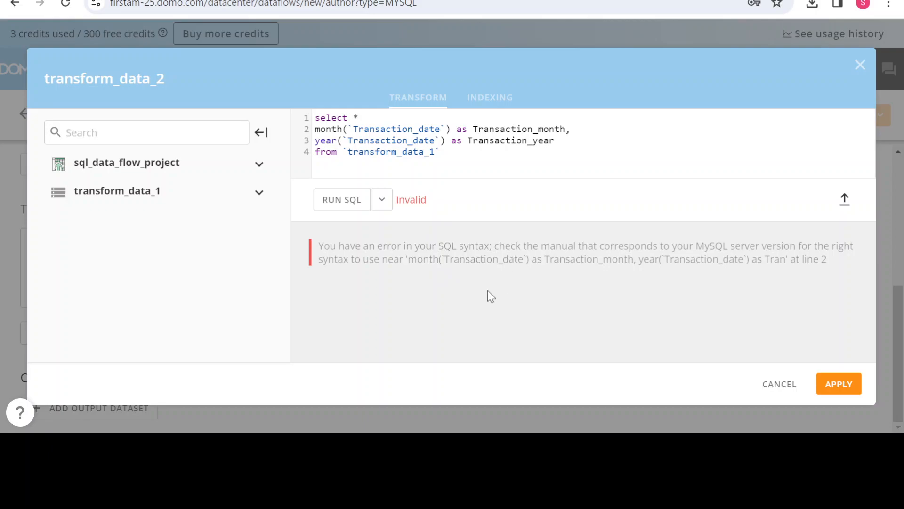
pyautogui.click(374, 121)
pyautogui.write(',')
pyautogui.click(335, 198)
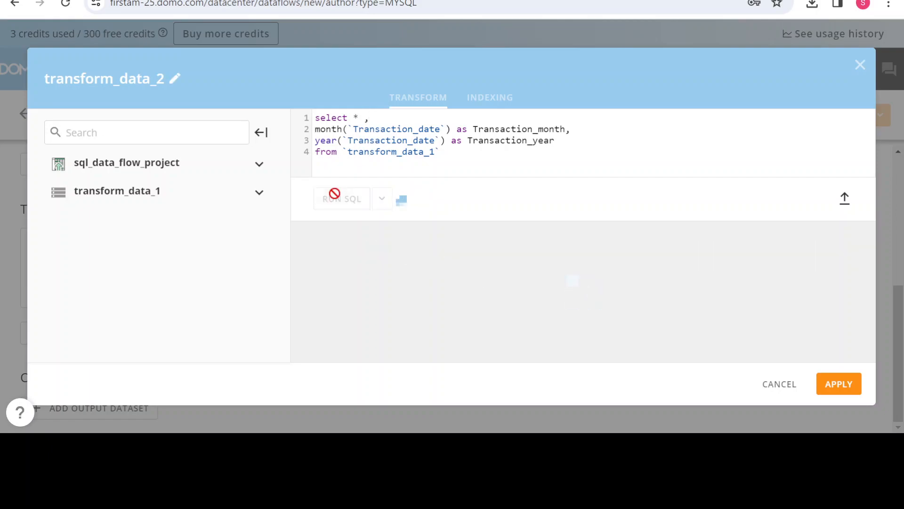
# Examine the Transaction_month and Transaction_year columns in the preview and return to the SQL text
pyautogui.moveTo(869, 168); pyautogui.dragTo(868, 358)
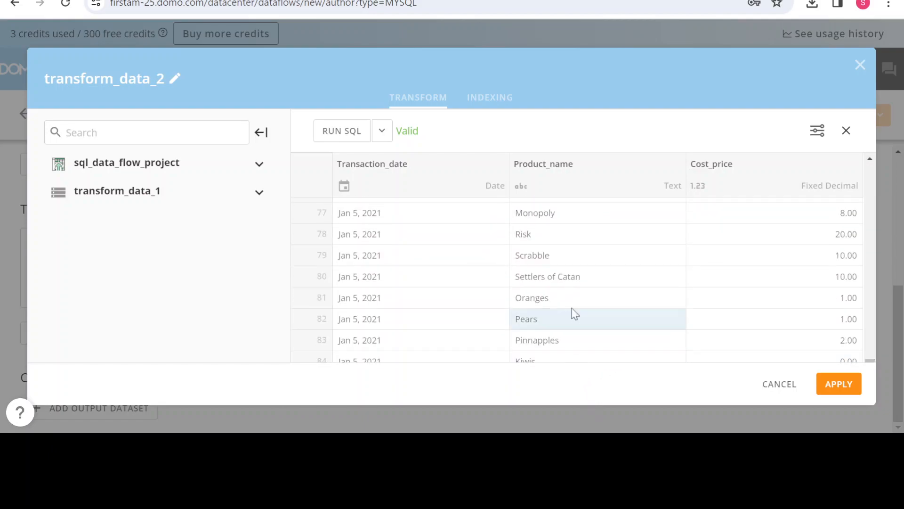
pyautogui.moveTo(553, 150); pyautogui.dragTo(554, 207)
pyautogui.click(554, 216)
pyautogui.moveTo(540, 357); pyautogui.dragTo(897, 372)
pyautogui.moveTo(670, 362); pyautogui.dragTo(746, 361)
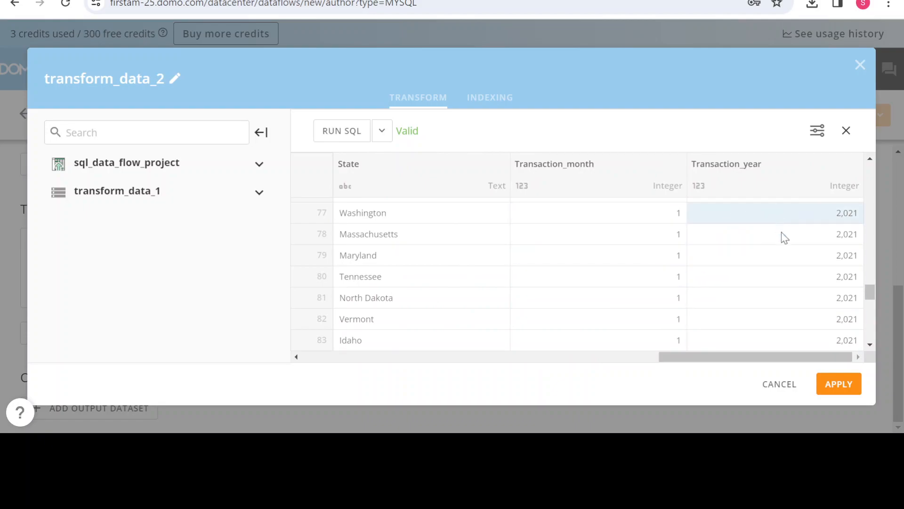
pyautogui.scroll(-1, 692, 284)
pyautogui.scroll(15, 692, 288)
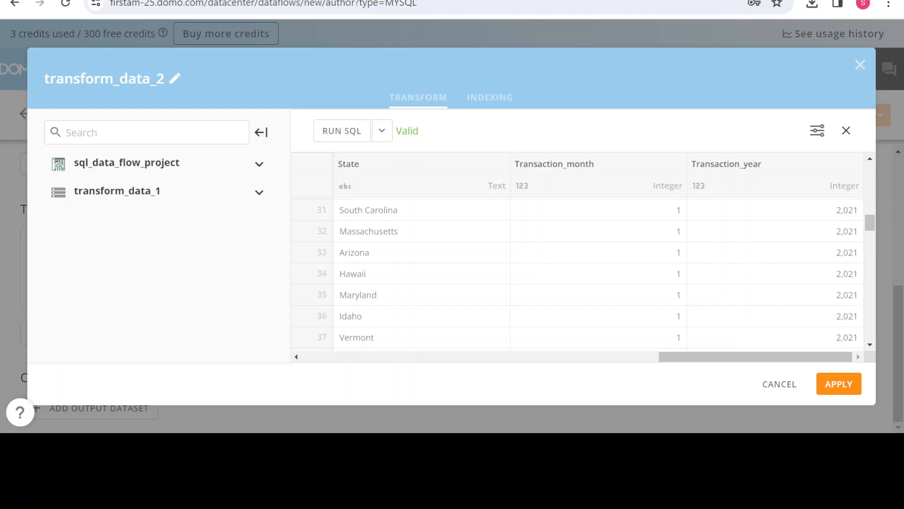
pyautogui.scroll(10, 711, 188)
pyautogui.click(847, 131)
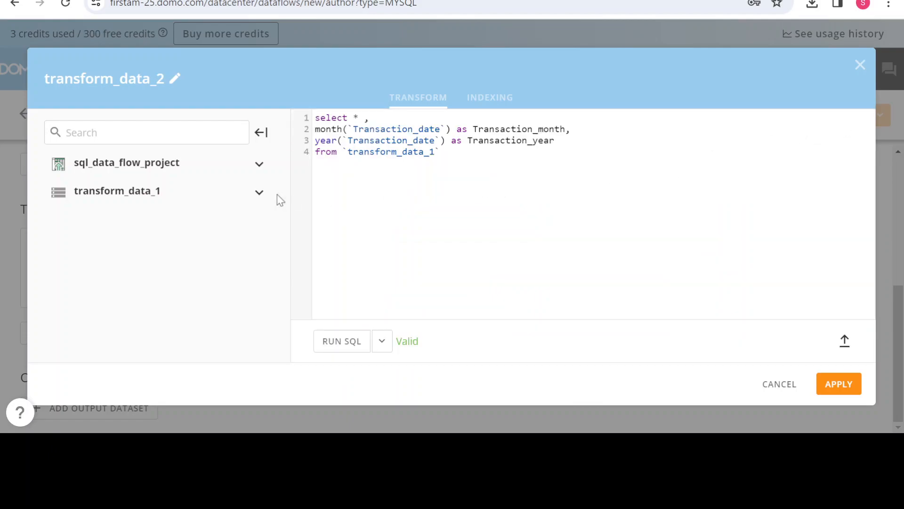
# Add `Sale_price`*`Sales Unit Count` as Total_sale_price on a new line below the year expression, separated by a comma
pyautogui.click(259, 192)
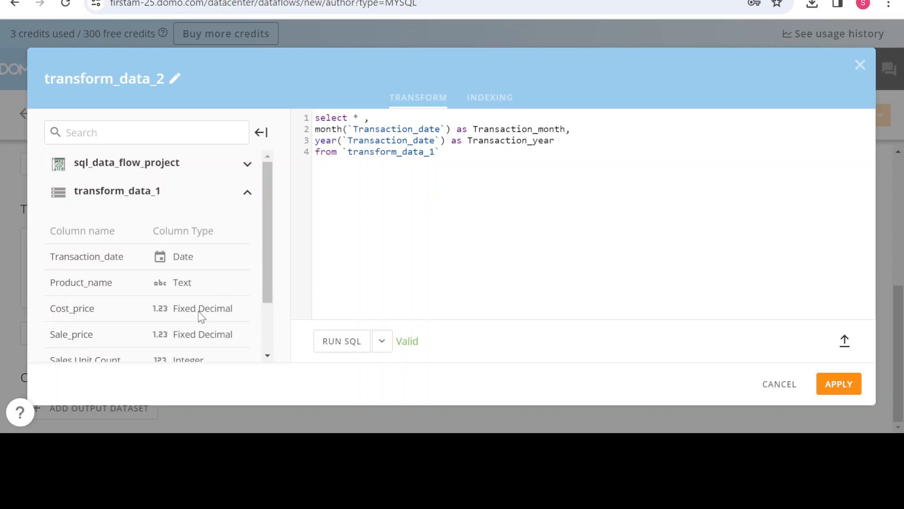
pyautogui.scroll(-3, 207, 311)
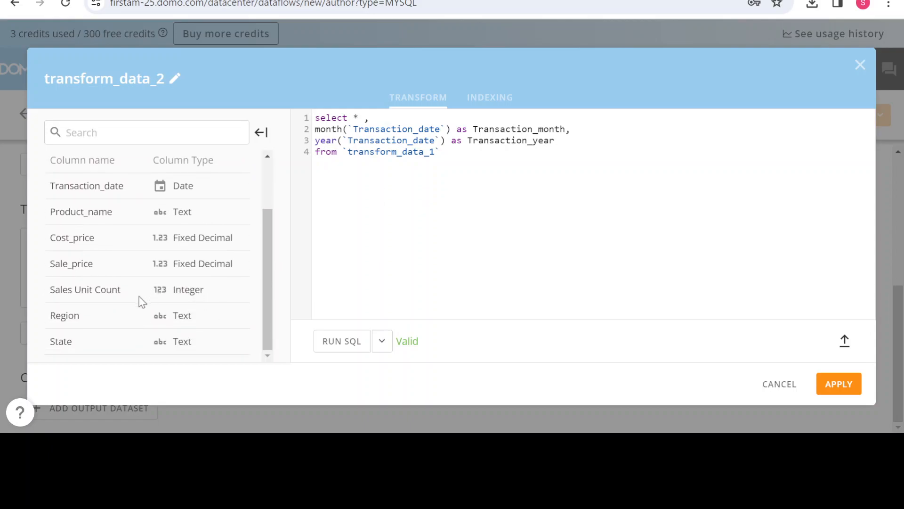
pyautogui.click(570, 144)
pyautogui.press('Return')
pyautogui.write('s')
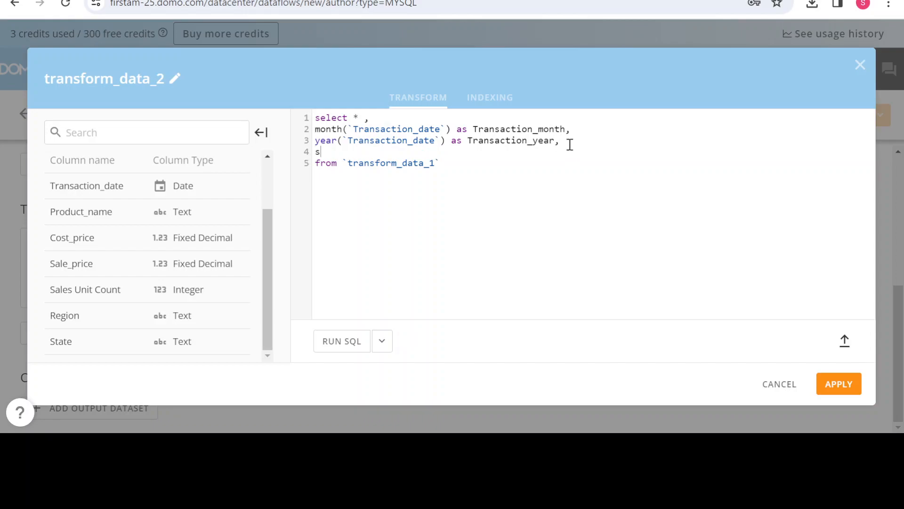
pyautogui.write('ale')
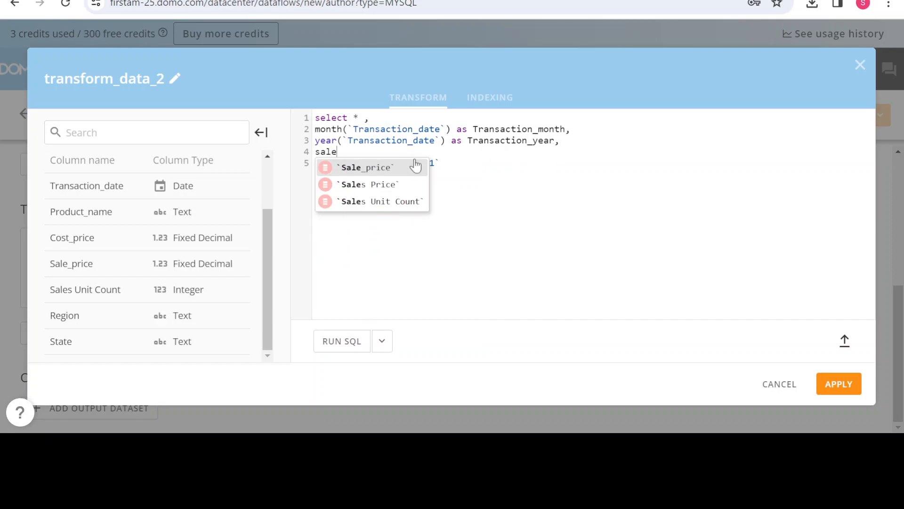
pyautogui.click(377, 167)
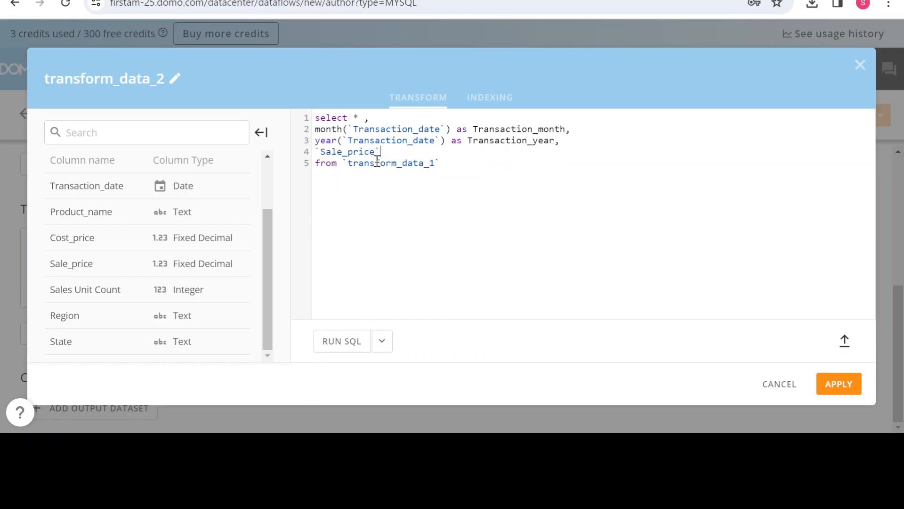
pyautogui.write('*sale')
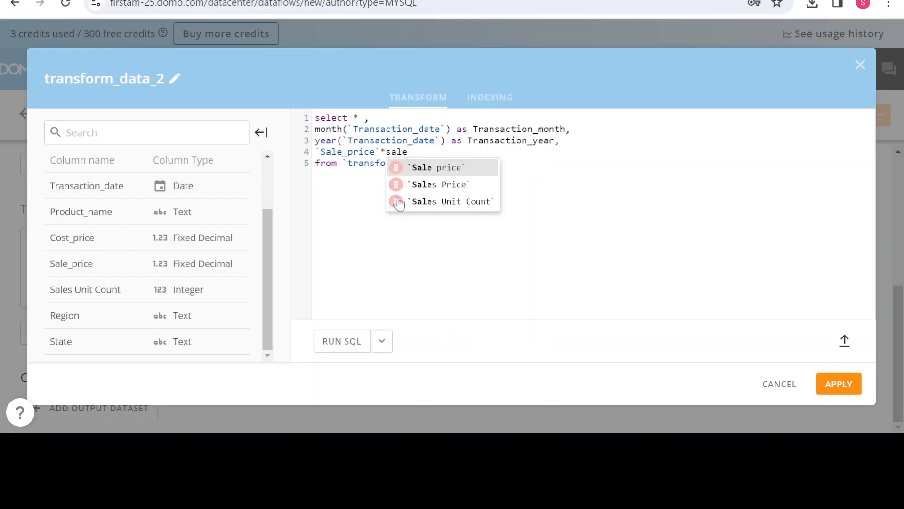
pyautogui.click(430, 204)
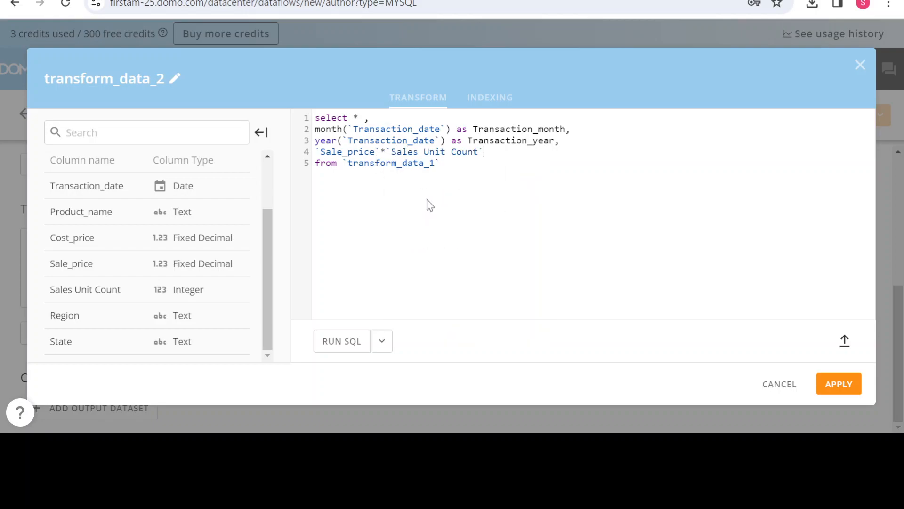
pyautogui.write('as To')
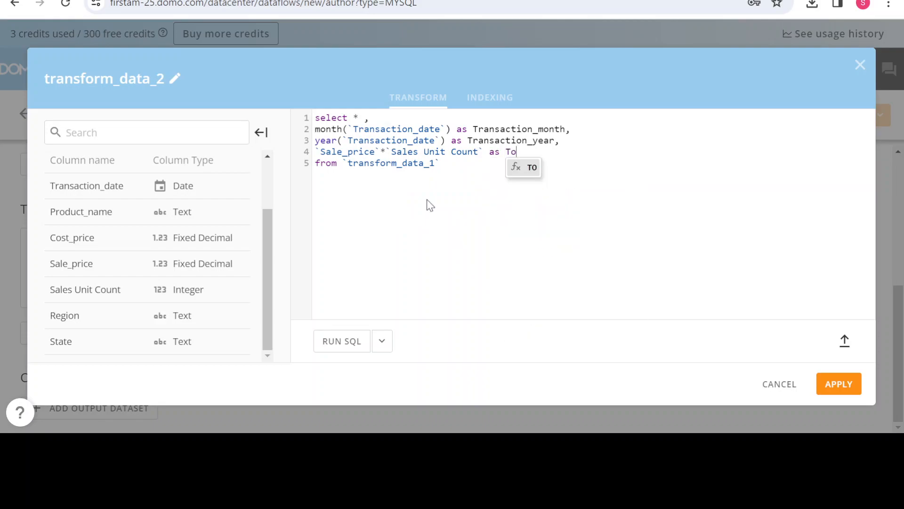
pyautogui.write('ta')
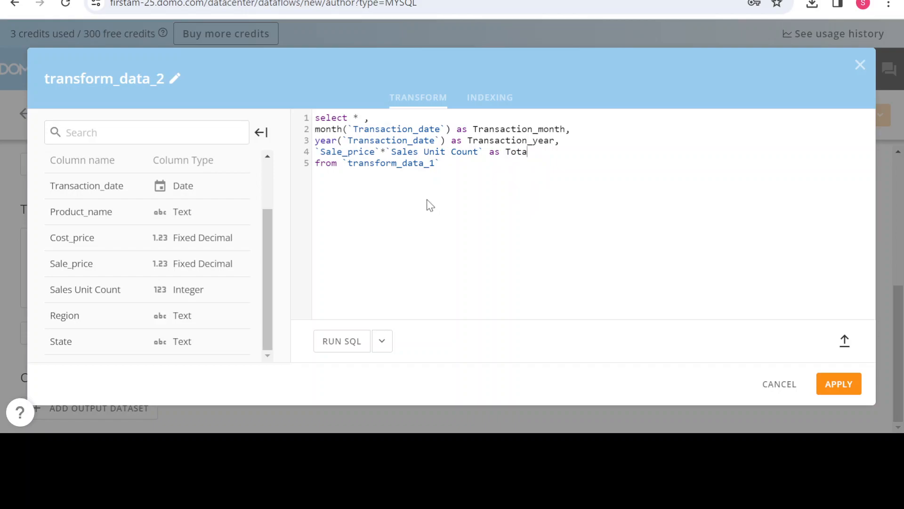
pyautogui.write('l_sale_price')
# Run the query, examine the Total_sale_price column in the preview and return to the SQL text
pyautogui.click(335, 339)
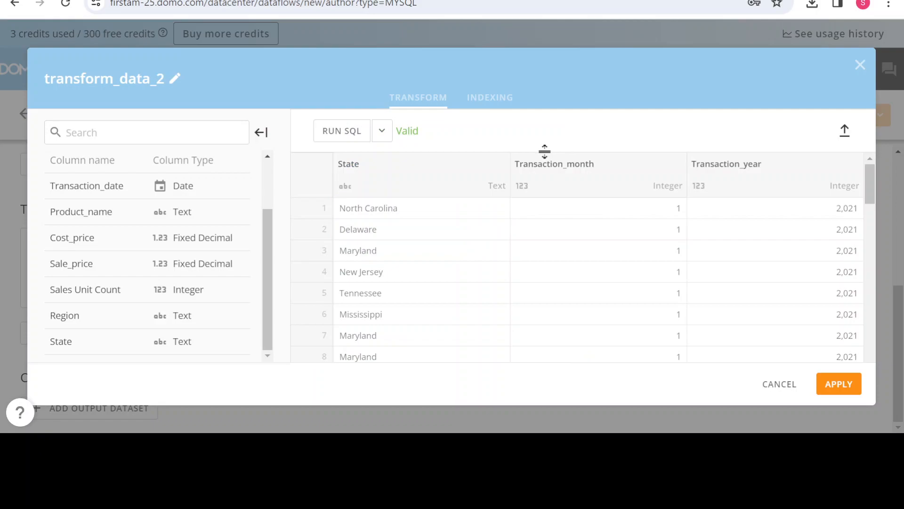
pyautogui.click(546, 185)
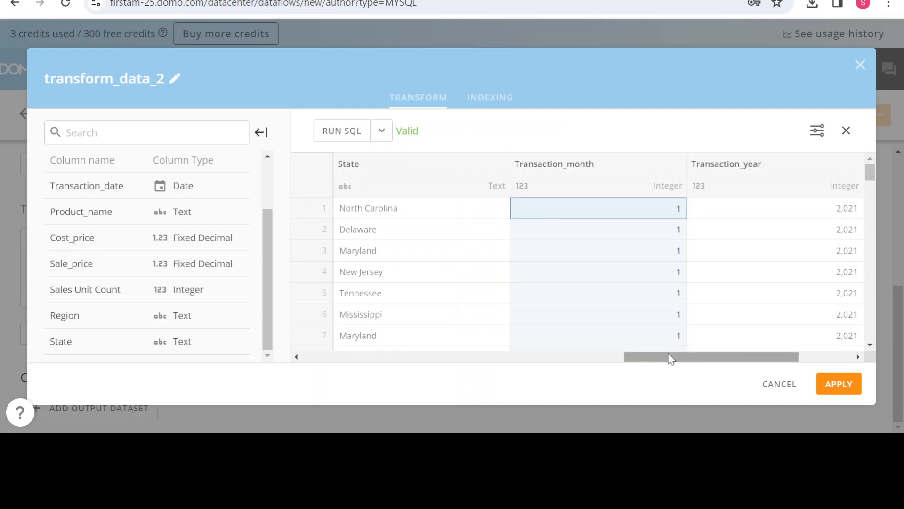
pyautogui.moveTo(670, 359); pyautogui.dragTo(725, 359)
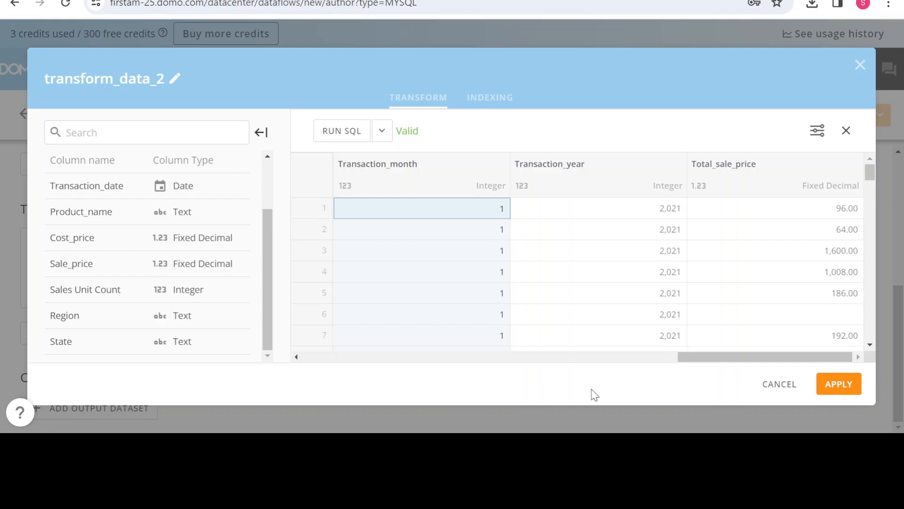
pyautogui.click(847, 130)
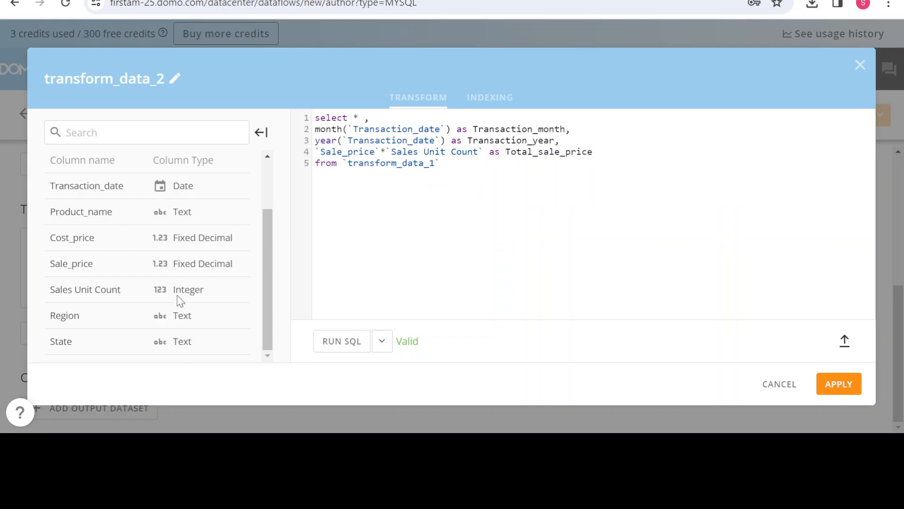
# Add `Cost_price`*`Sales Unit Count` as Total_cost on a new line below the Total_sale_price expression
pyautogui.click(616, 150)
pyautogui.press('Return')
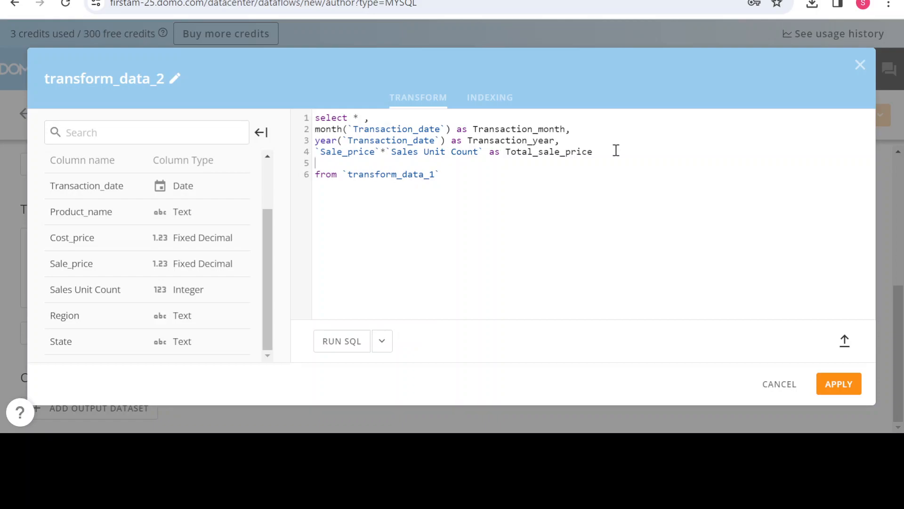
pyautogui.write('cos')
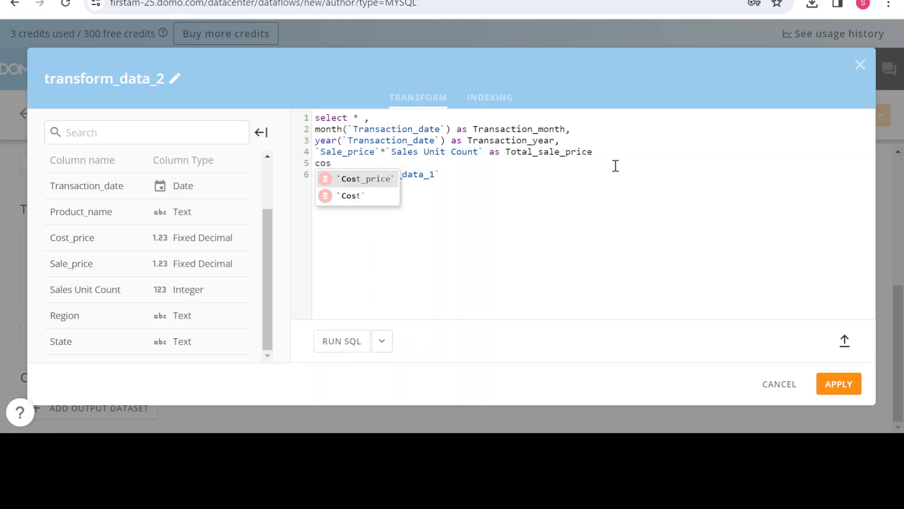
pyautogui.click(383, 178)
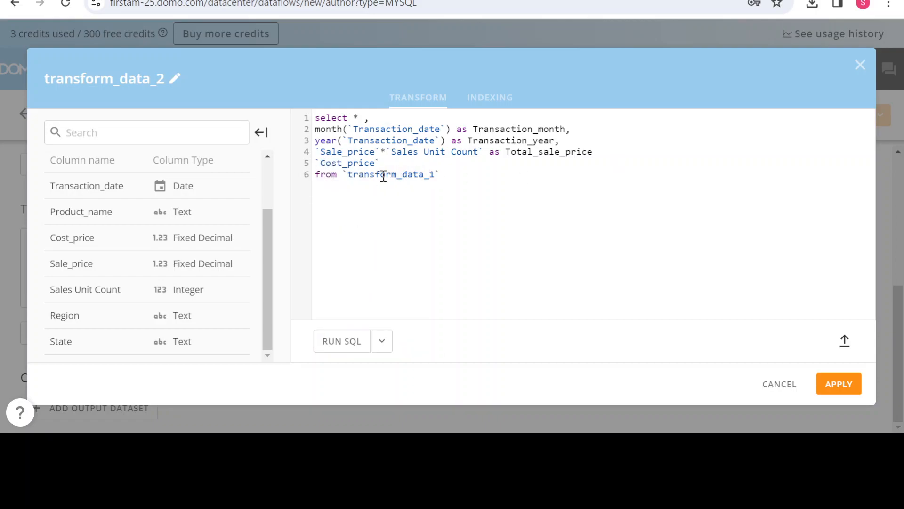
pyautogui.write('*sa')
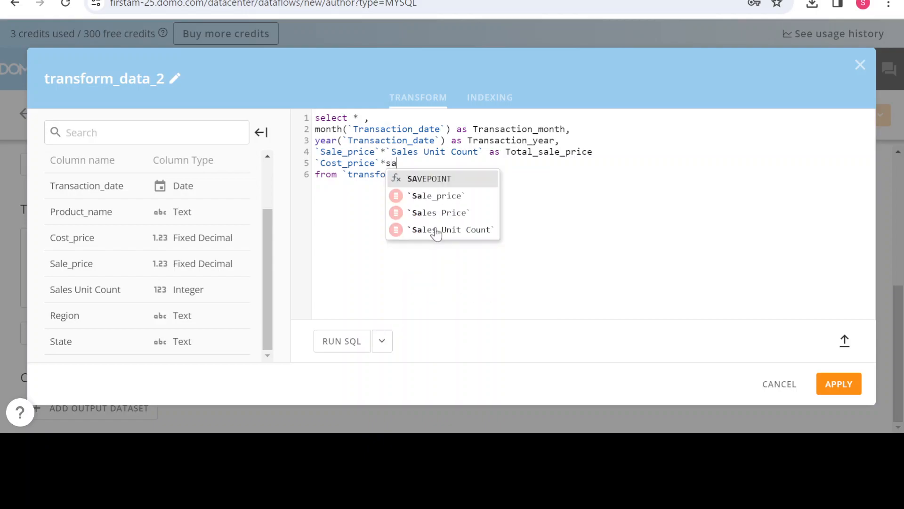
pyautogui.click(436, 230)
pyautogui.write('as ')
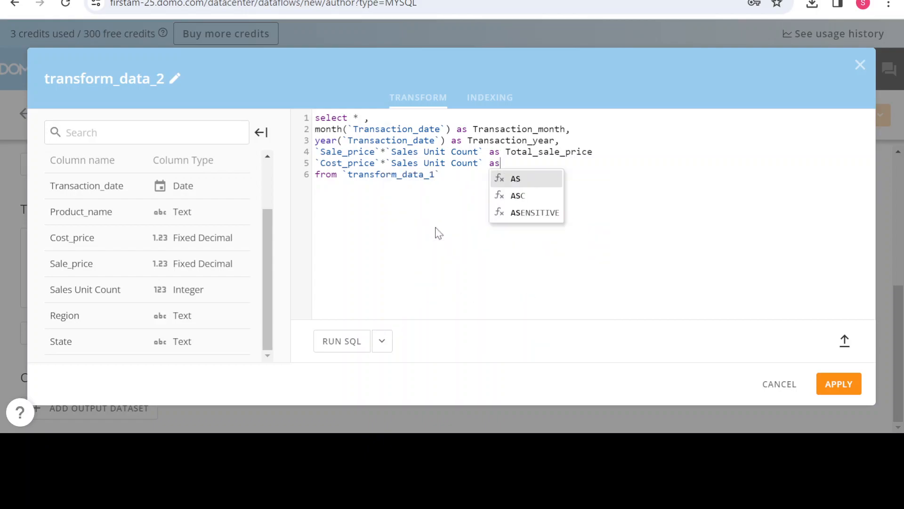
pyautogui.write('Tot')
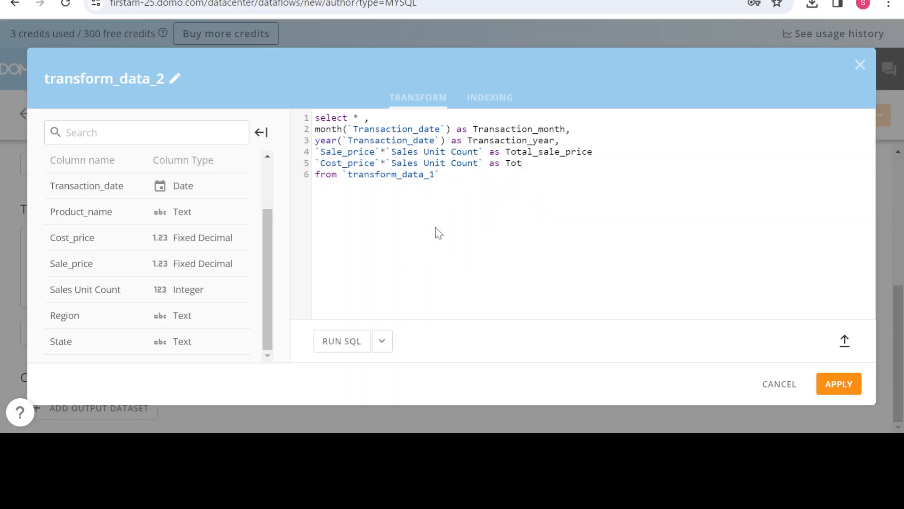
pyautogui.write('al_cost')
# Insert a comma after Total_sale_price, rerun the query and check the Total_cost column in the preview
pyautogui.click(345, 342)
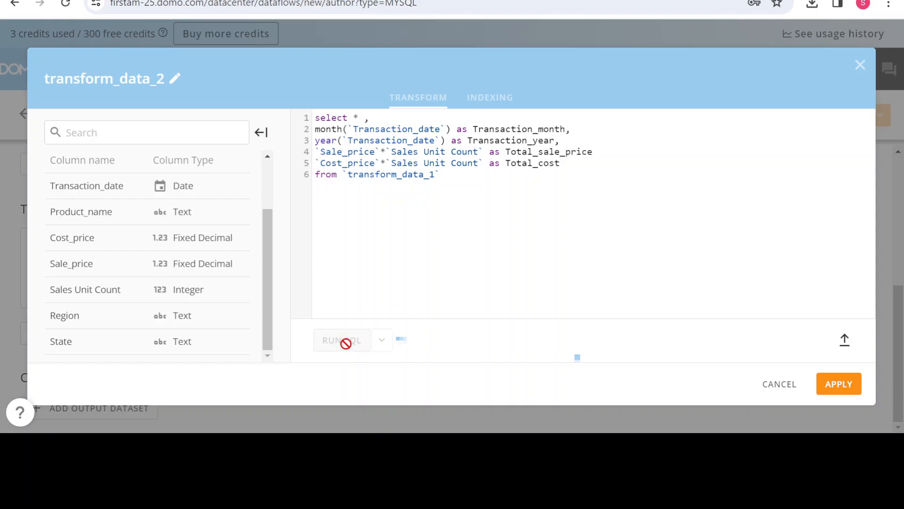
pyautogui.click(606, 155)
pyautogui.write(',')
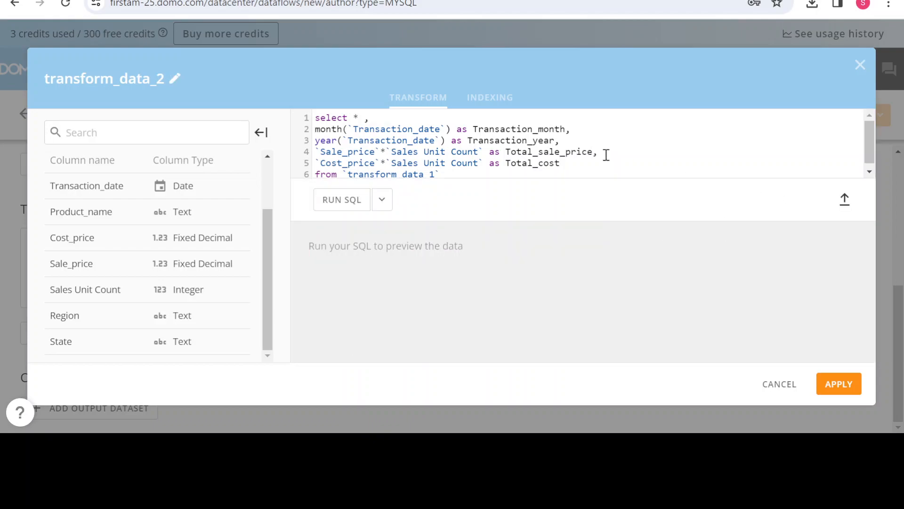
pyautogui.click(331, 209)
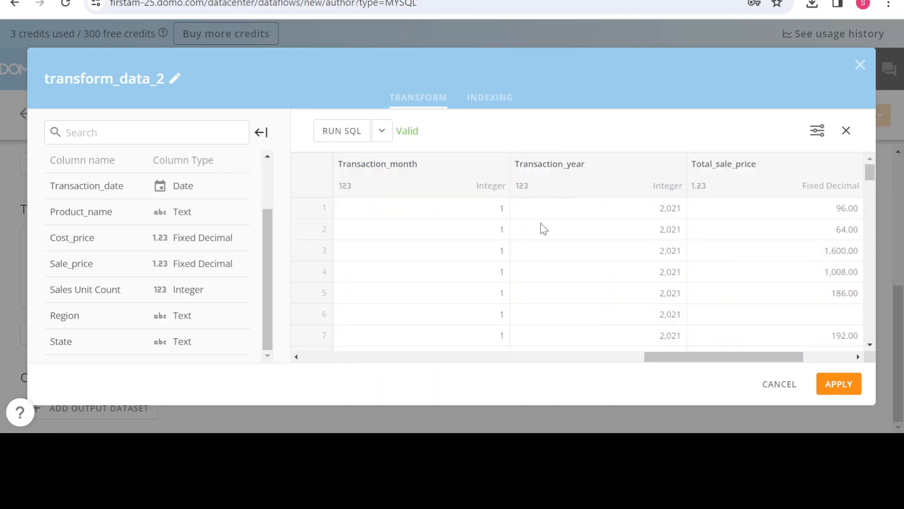
pyautogui.moveTo(674, 359); pyautogui.dragTo(864, 365)
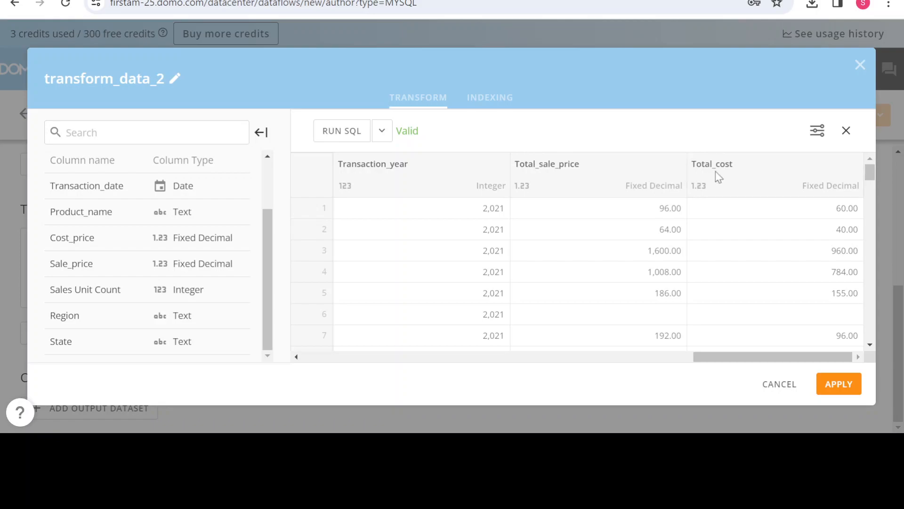
pyautogui.click(847, 130)
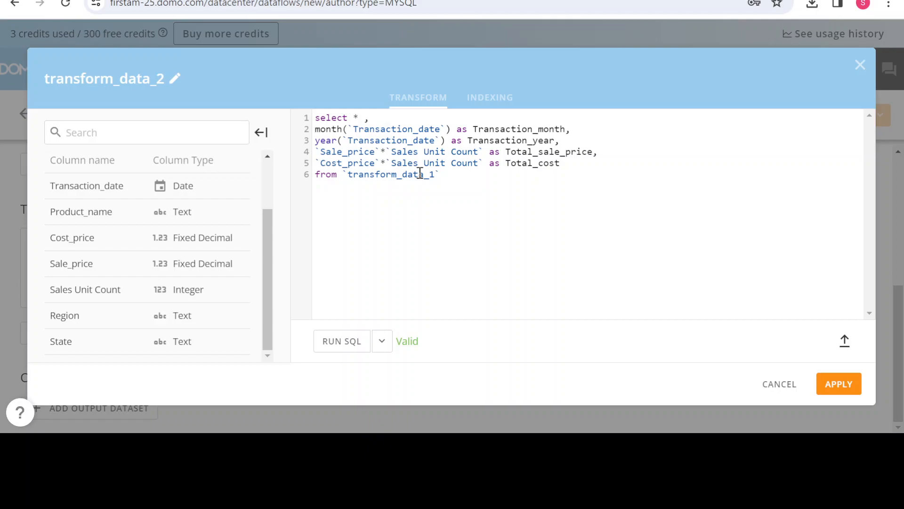
# Review the Total_sale_price and Total_cost lines and apply the transform_data_2 transform
pyautogui.click(561, 166)
pyautogui.moveTo(316, 151); pyautogui.dragTo(598, 151)
pyautogui.click(568, 165)
pyautogui.click(839, 384)
# Add a third SQL transform to the DataFlow after transform_data_2
pyautogui.scroll(-2, 309, 319)
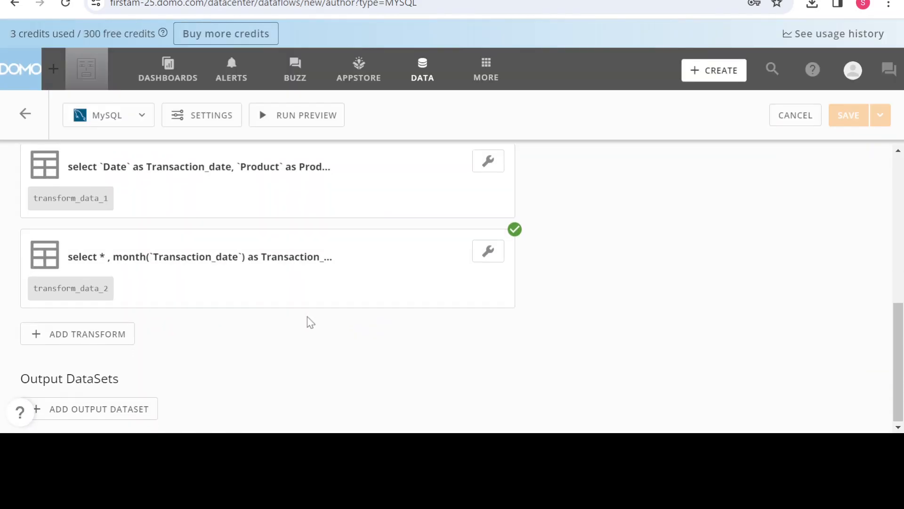
pyautogui.click(93, 338)
pyautogui.click(105, 193)
# Enter the query SELECT * from `transform_data_2` in the new transform
pyautogui.click(361, 143)
pyautogui.write('selec')
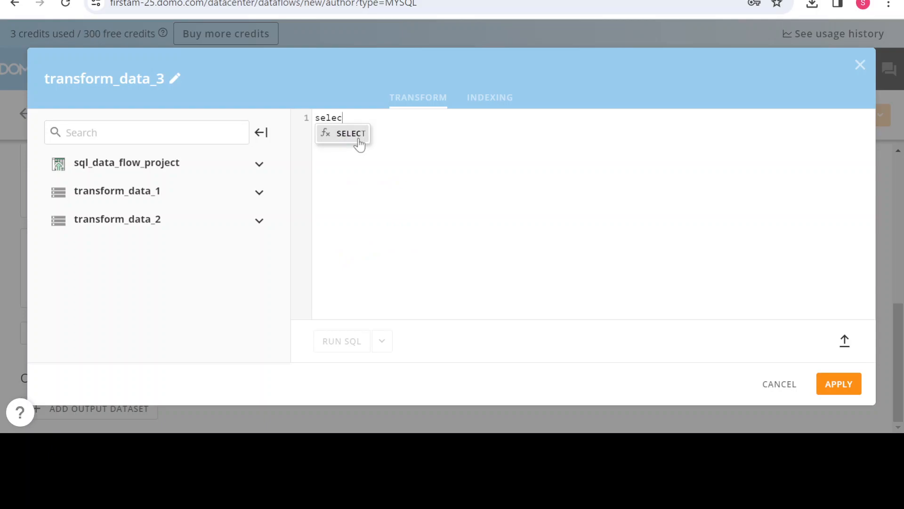
pyautogui.press('Return')
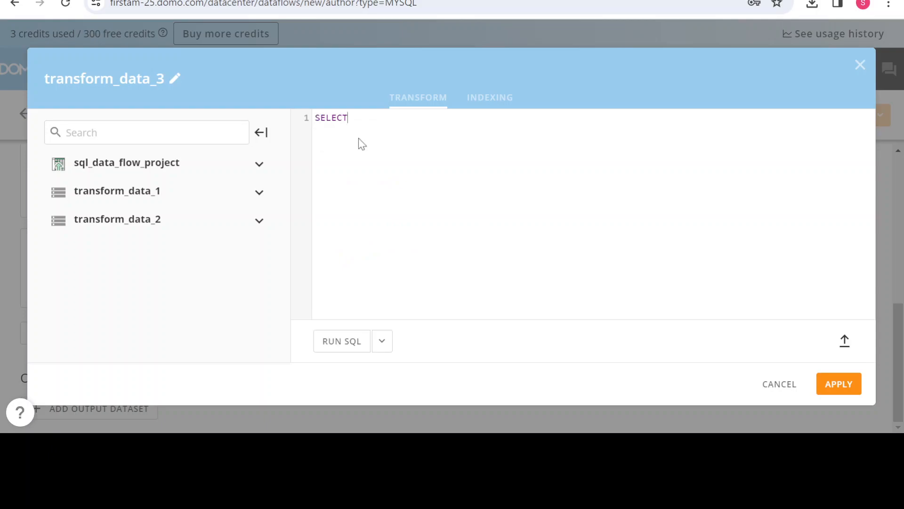
pyautogui.write('* from tr')
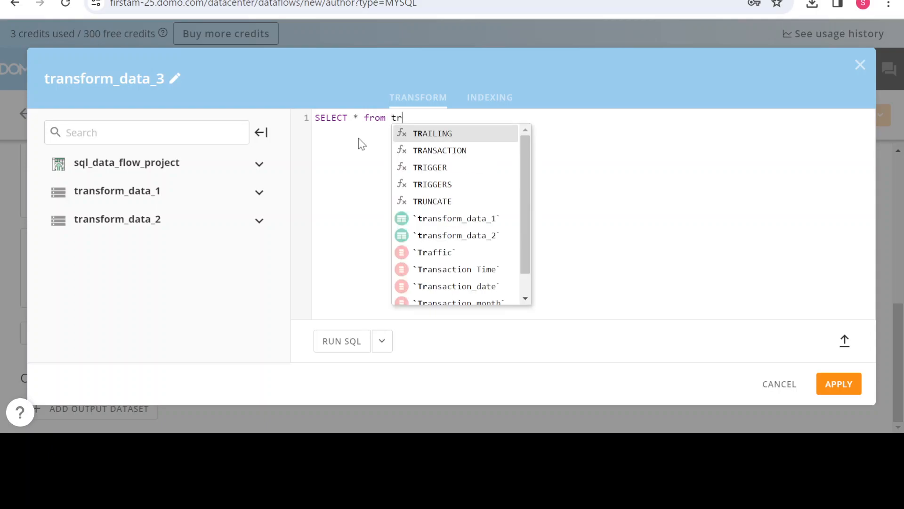
pyautogui.scroll(-3, 460, 208)
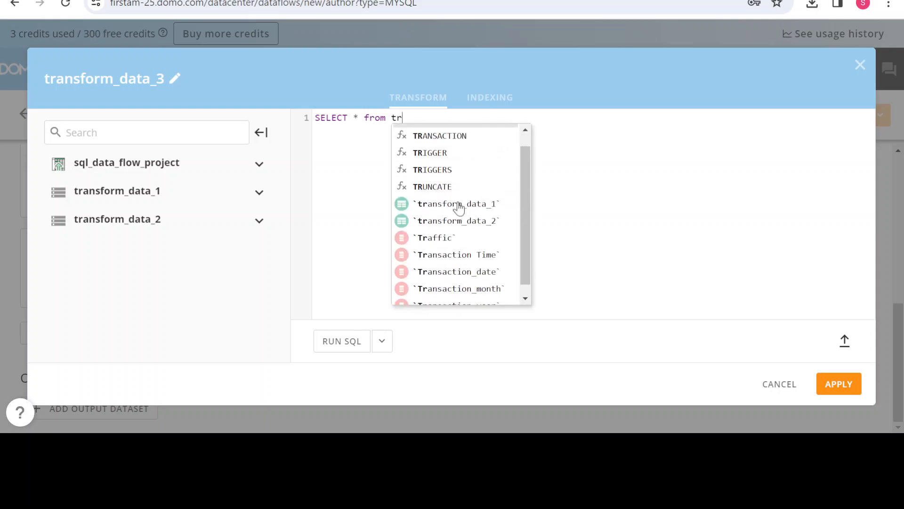
pyautogui.click(458, 210)
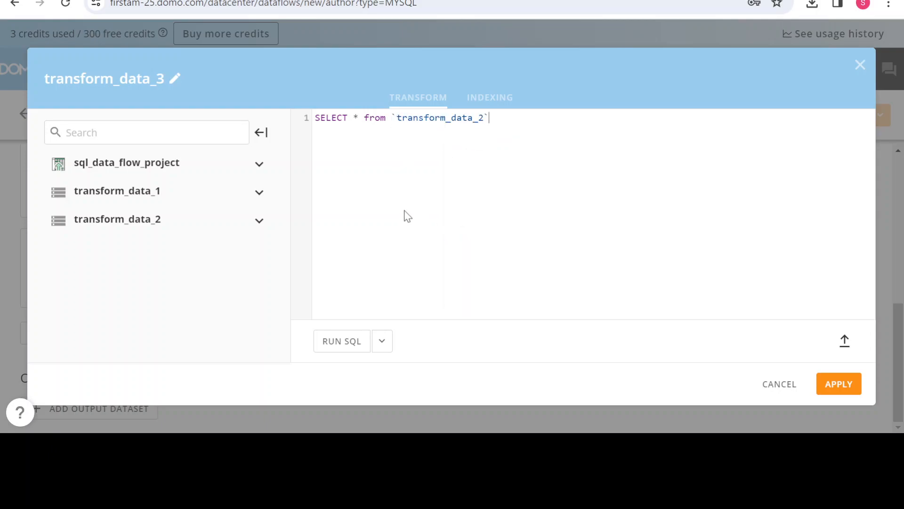
# Rename the new transform as Calculate Margin
pyautogui.click(176, 79)
pyautogui.write('c')
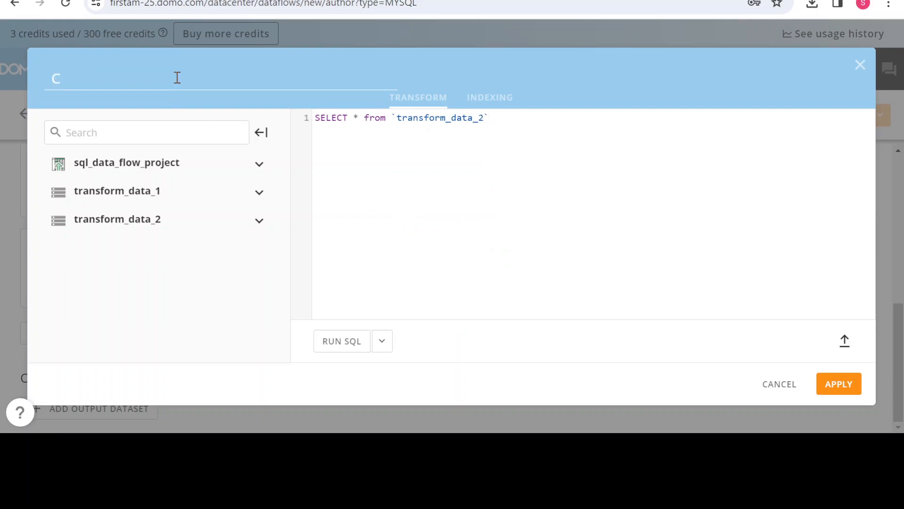
pyautogui.write('alculate Margin')
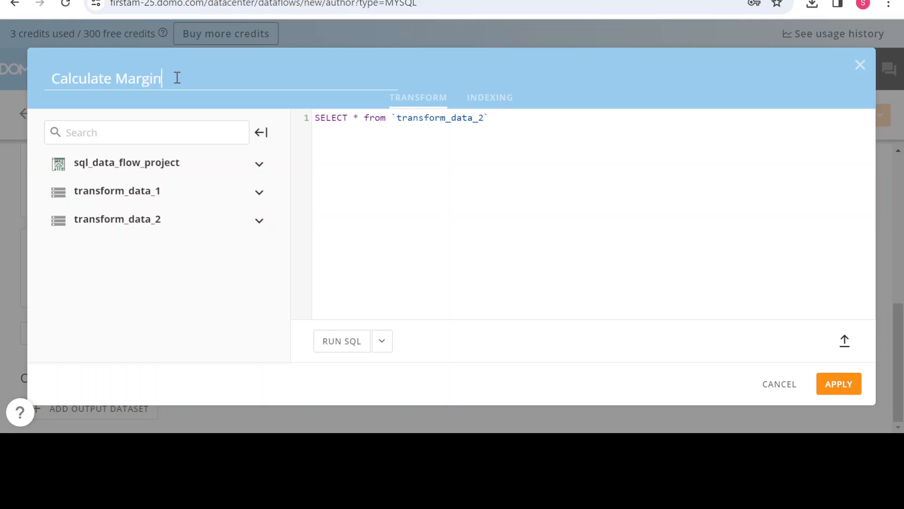
# Extend the SELECT list of the calculate_margin query with the `Total_sale_price` column after the asterisk
pyautogui.click(365, 117)
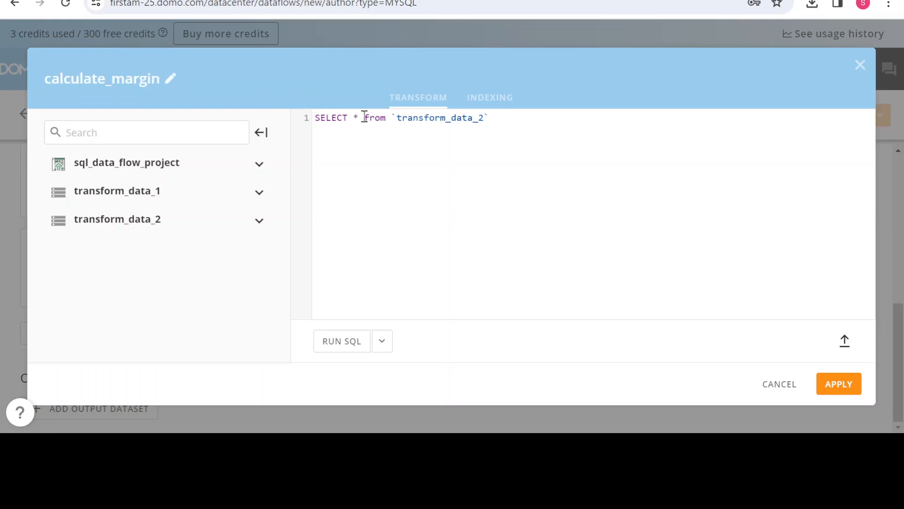
pyautogui.write(',')
pyautogui.press('Return')
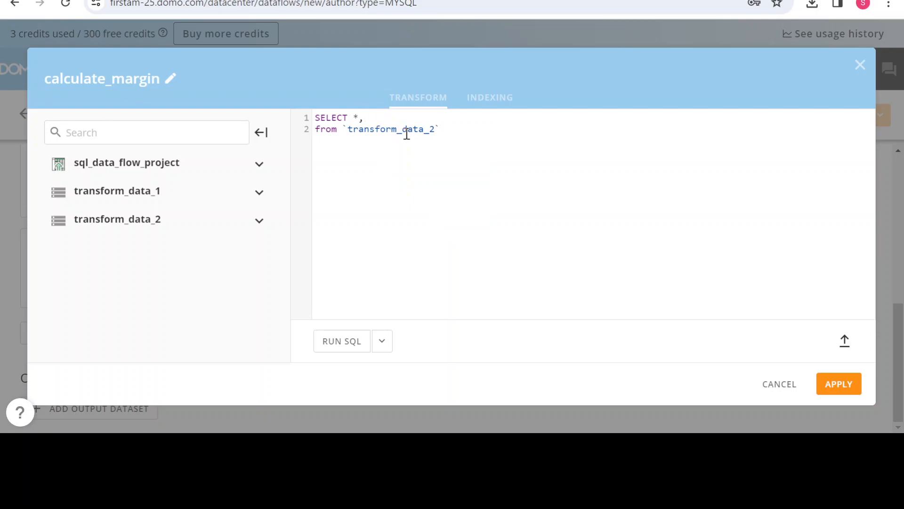
pyautogui.write('tot')
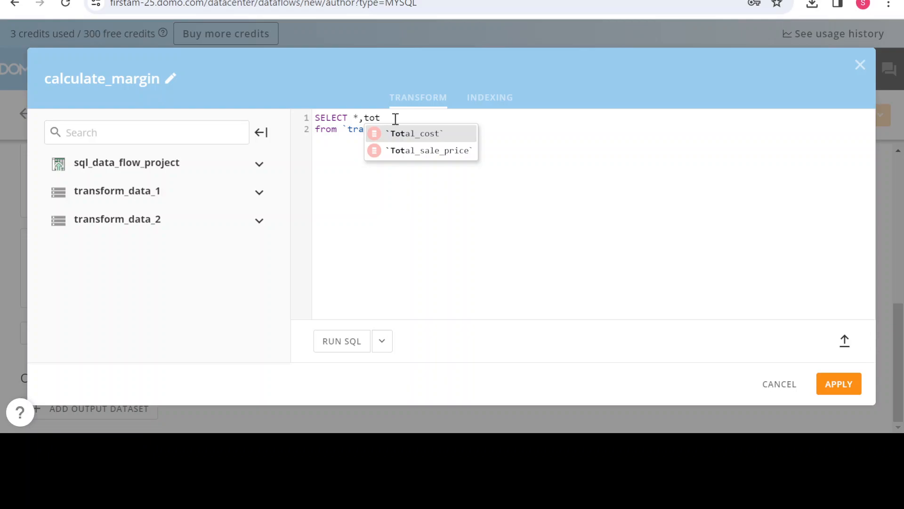
pyautogui.click(426, 150)
# Subtract total_cost from `Total_sale_price` in the query, checking the column name in transform_data_2's column list
pyautogui.write('=')
pyautogui.press('BackSpace')
pyautogui.write('-t')
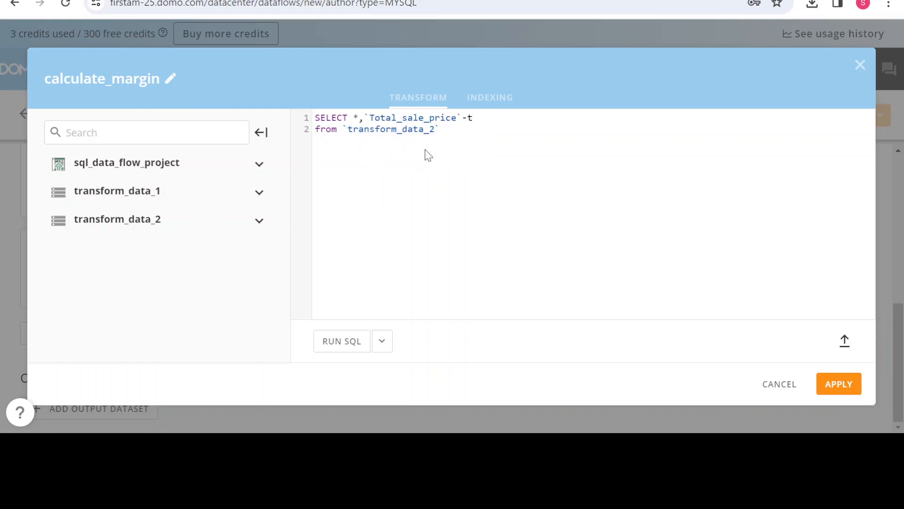
pyautogui.write('ota')
pyautogui.click(259, 221)
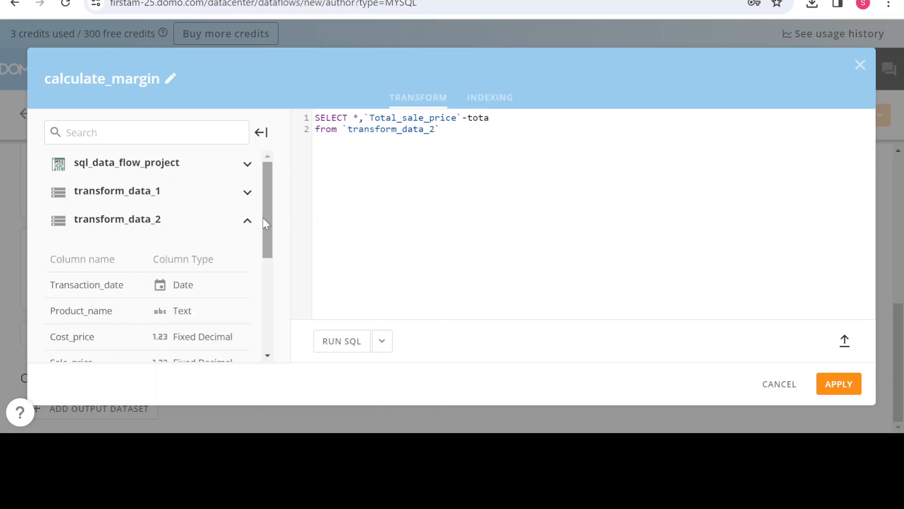
pyautogui.scroll(-3, 224, 281)
pyautogui.scroll(-2, 162, 280)
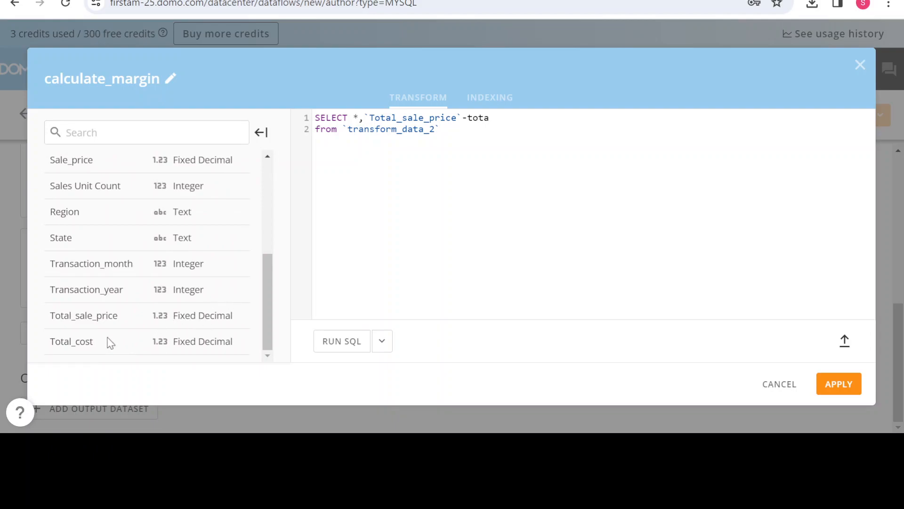
pyautogui.click(506, 119)
pyautogui.write('l_cost')
# Run the query and examine the calculated difference column at the end of the result preview
pyautogui.click(333, 341)
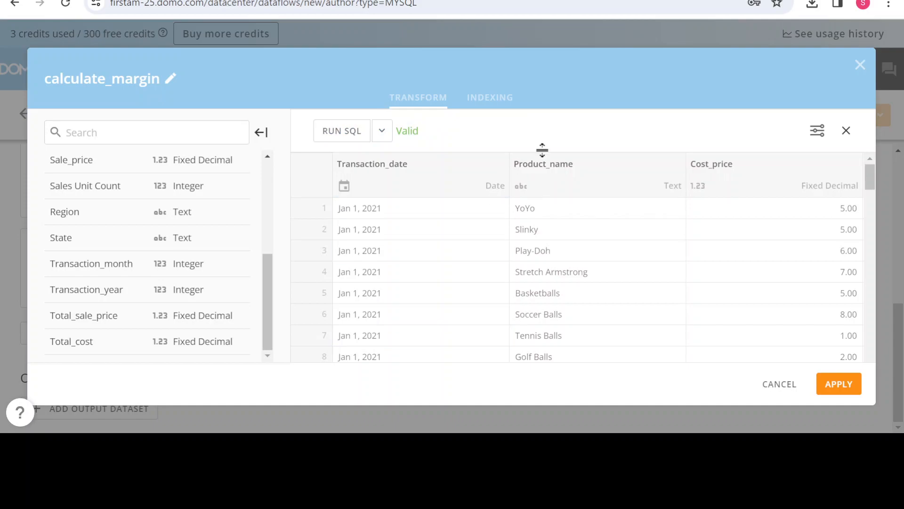
pyautogui.moveTo(497, 357); pyautogui.dragTo(896, 365)
pyautogui.moveTo(696, 361); pyautogui.dragTo(838, 360)
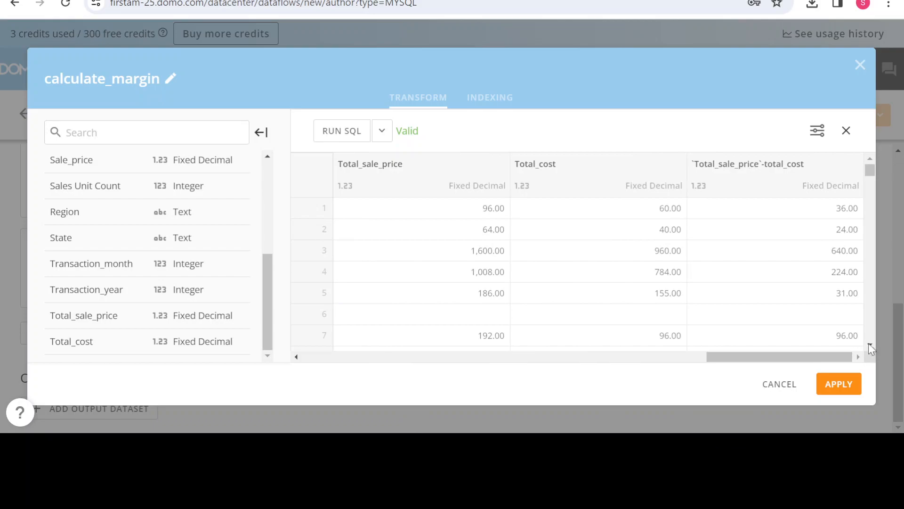
pyautogui.click(845, 132)
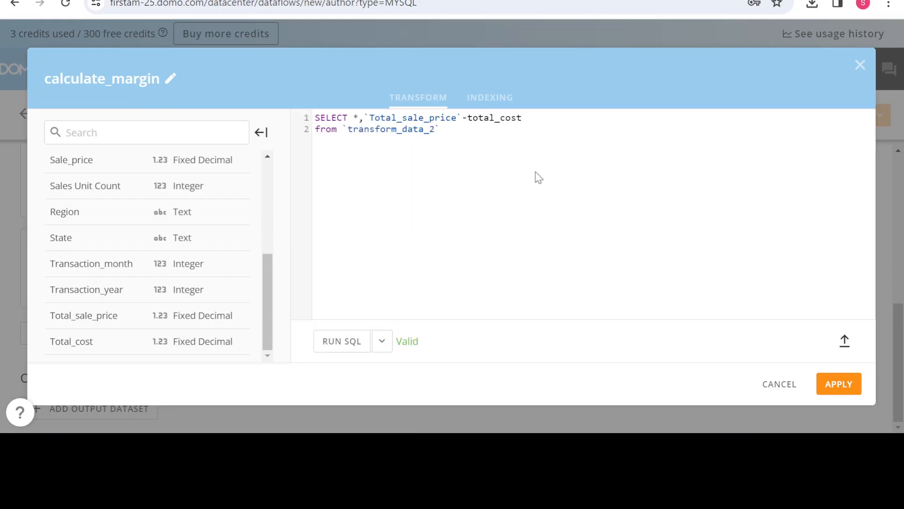
# Alias the calculated difference column as margin and run the query again
pyautogui.write('as margin')
pyautogui.click(343, 346)
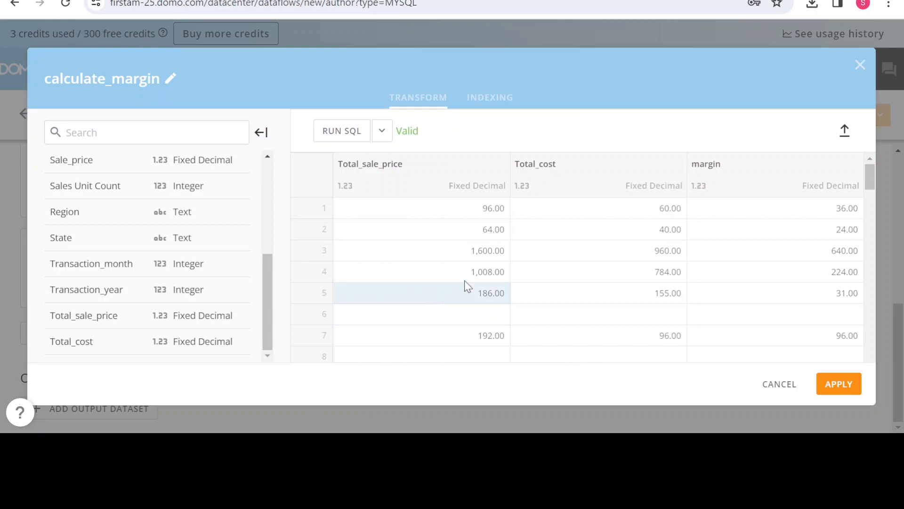
pyautogui.click(622, 229)
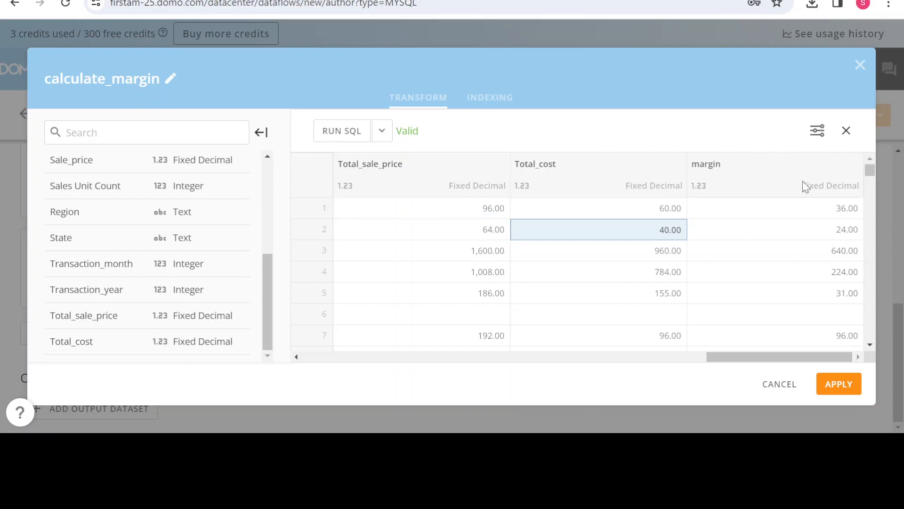
# Copy the value Southeast from the Region column of the result preview and look through the other regions
pyautogui.moveTo(735, 360); pyautogui.dragTo(493, 388)
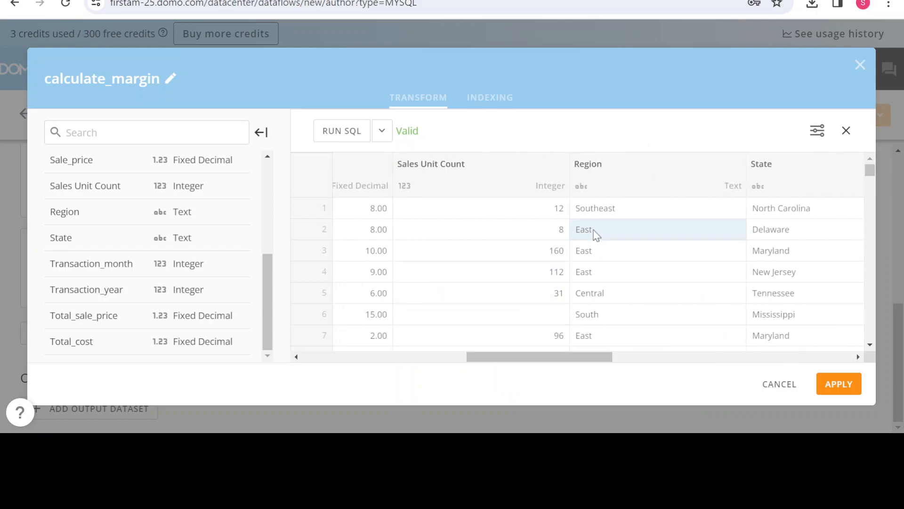
pyautogui.click(601, 209)
pyautogui.rightClick(602, 210)
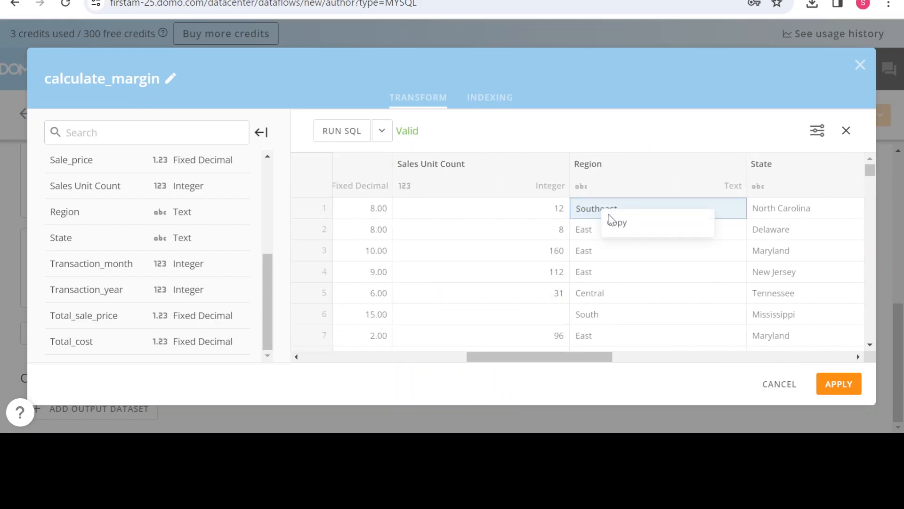
pyautogui.click(618, 223)
pyautogui.scroll(-5, 628, 281)
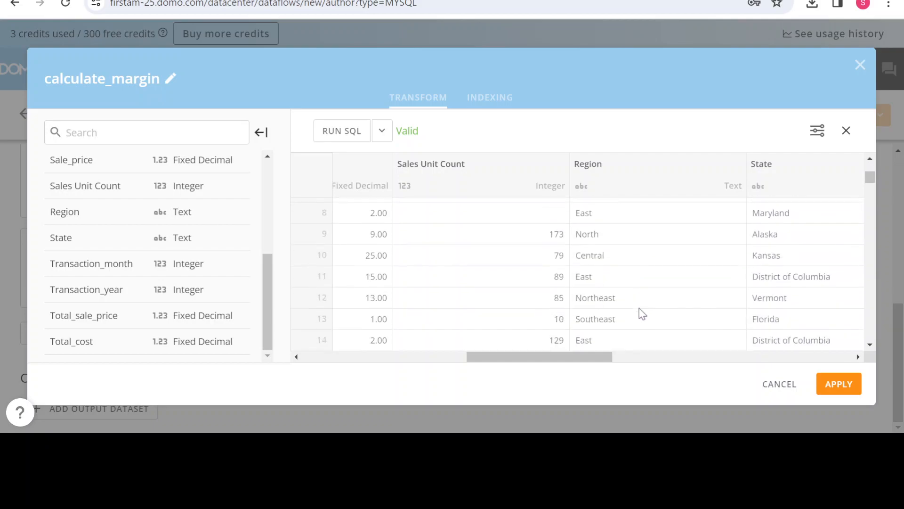
# Close the result preview and apply the calculate_margin transform
pyautogui.click(846, 132)
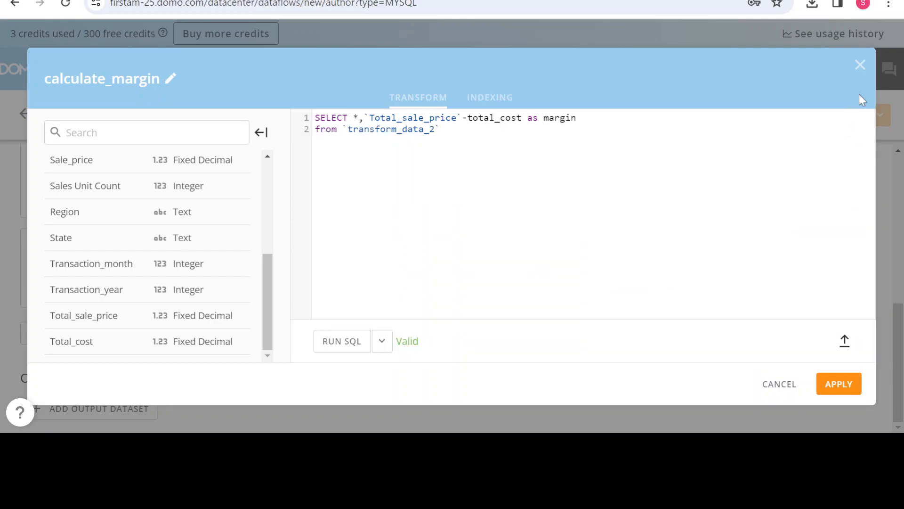
pyautogui.click(838, 383)
pyautogui.scroll(-2, 100, 356)
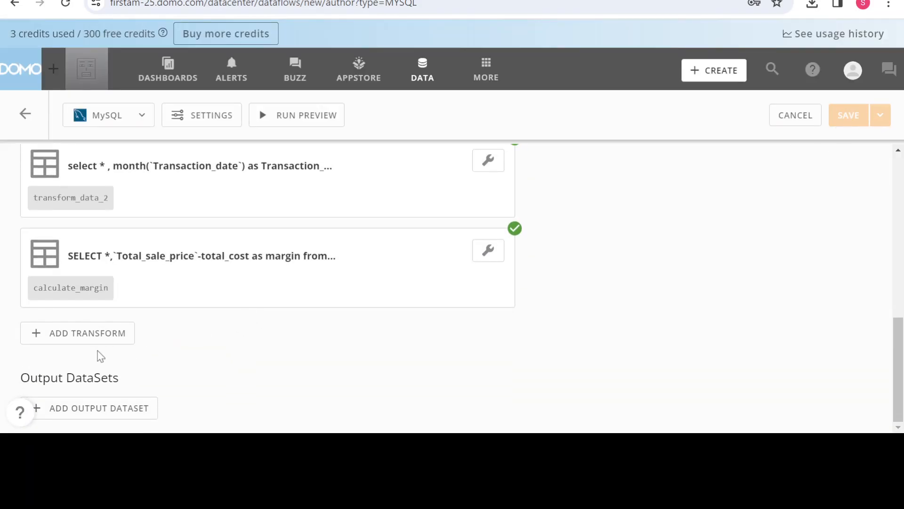
# Add a transform of type SQL to the DataFlow and start its statement with update `calculate_margin`
pyautogui.click(76, 339)
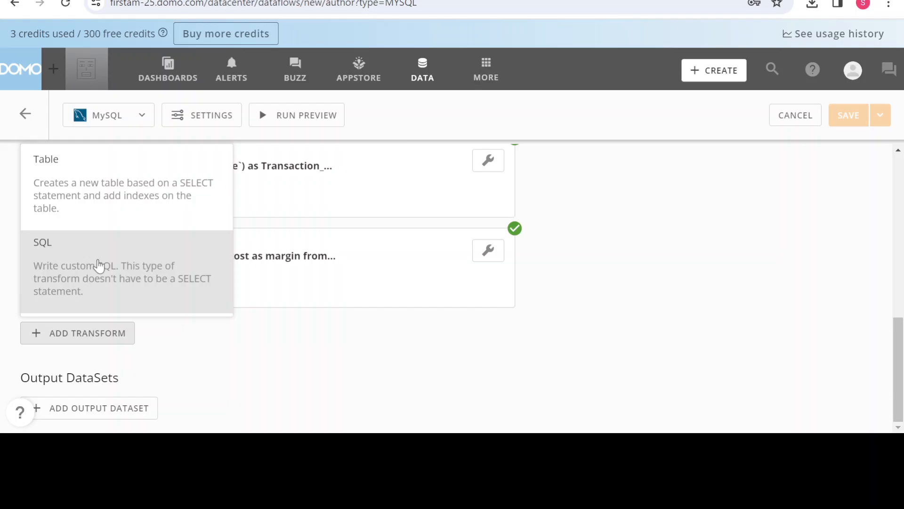
pyautogui.click(99, 265)
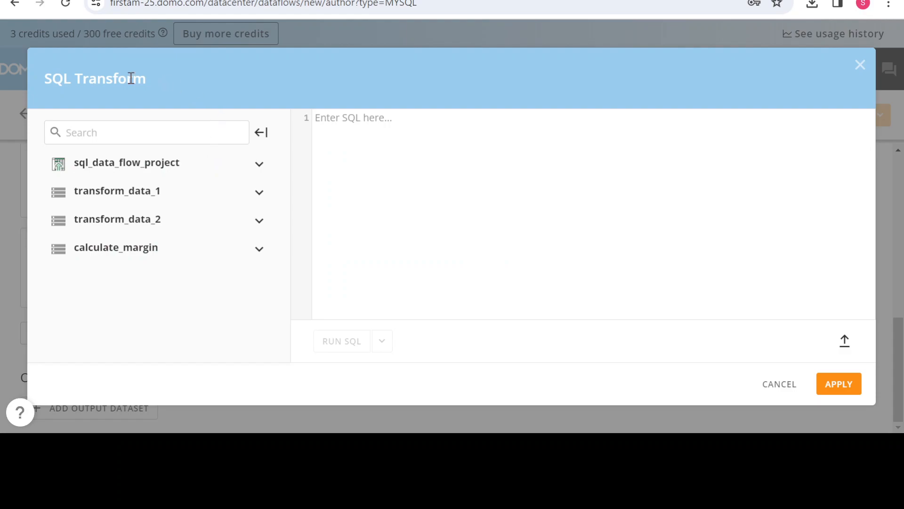
pyautogui.click(351, 137)
pyautogui.write('update t')
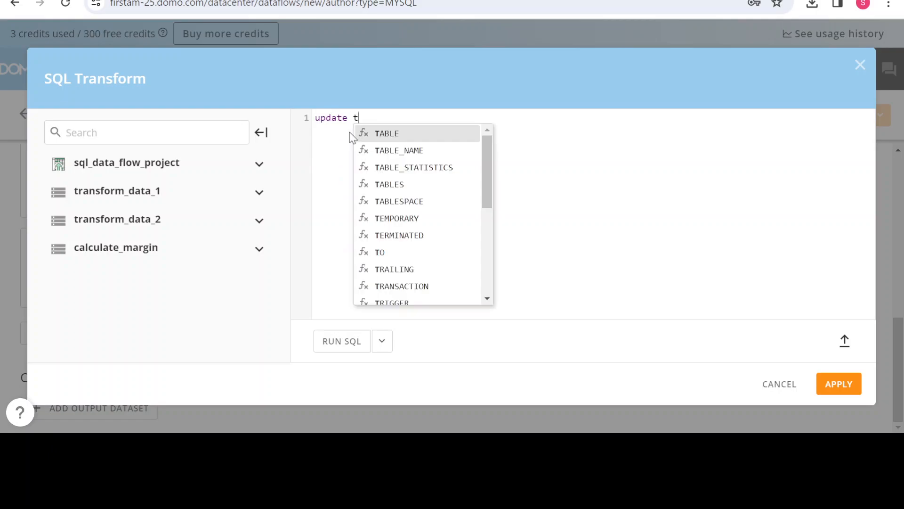
pyautogui.write('r')
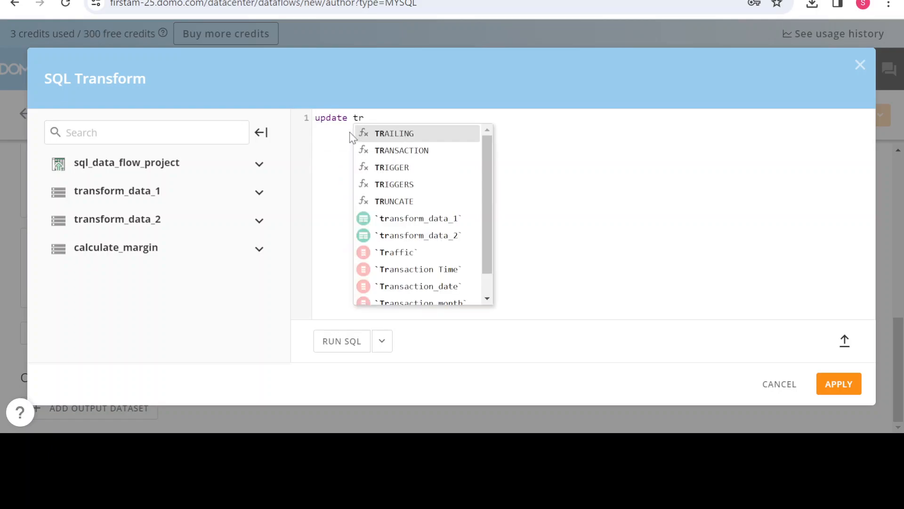
pyautogui.press('BackSpace')
pyautogui.press('BackSpace')
pyautogui.write('c')
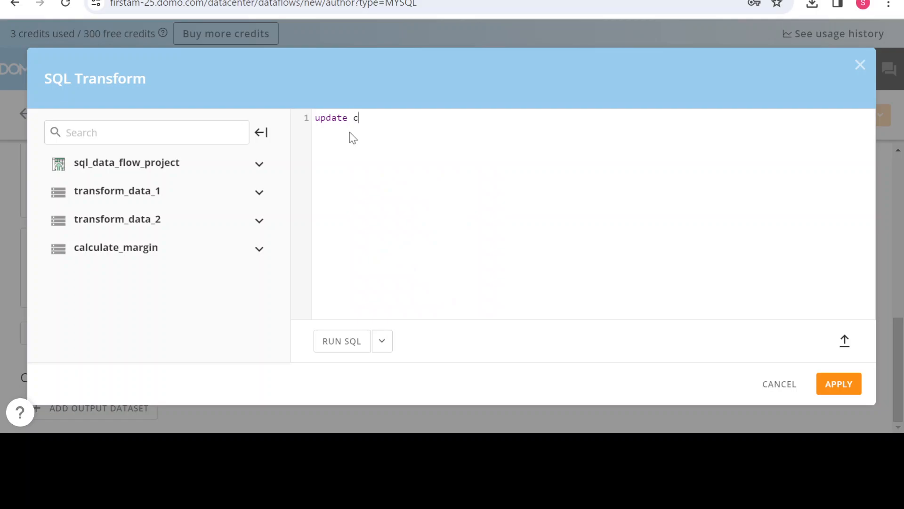
pyautogui.write('a')
pyautogui.click(422, 239)
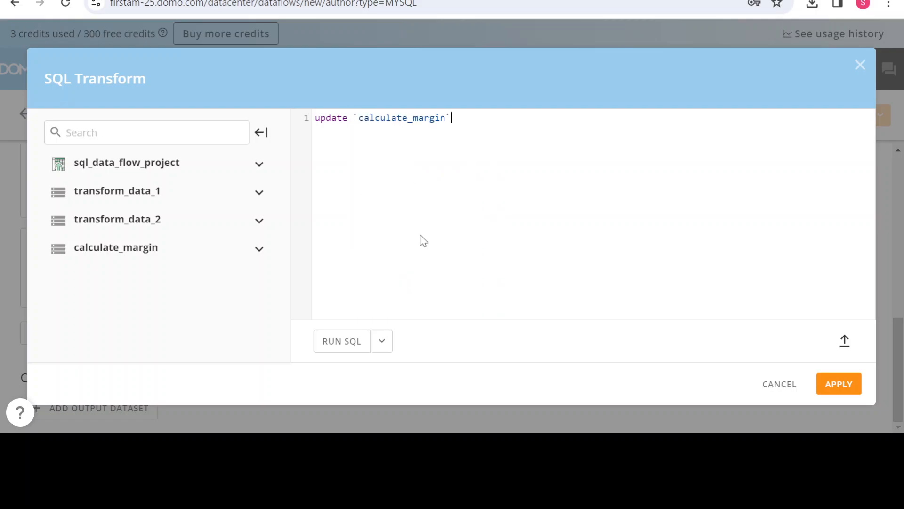
# Continue the update statement with set `Region`='S.East'
pyautogui.write('set re')
pyautogui.scroll(-3, 499, 254)
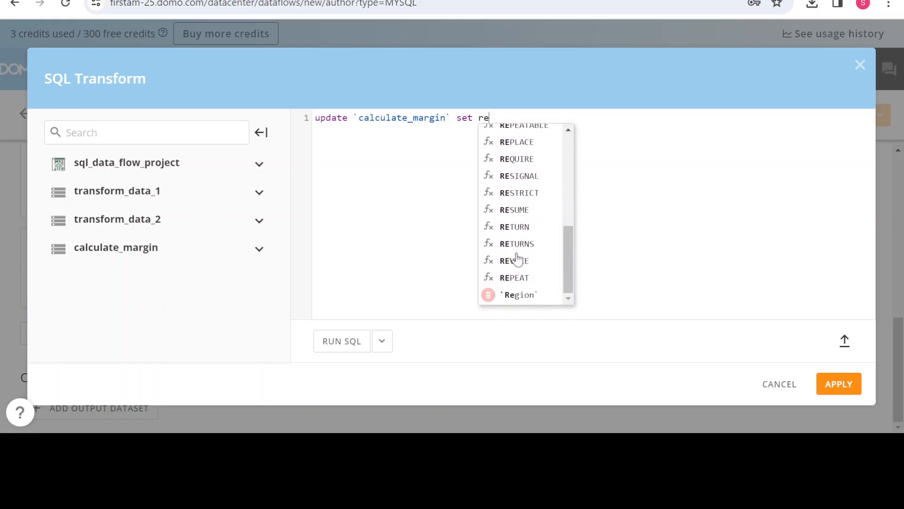
pyautogui.click(535, 294)
pyautogui.write('=')
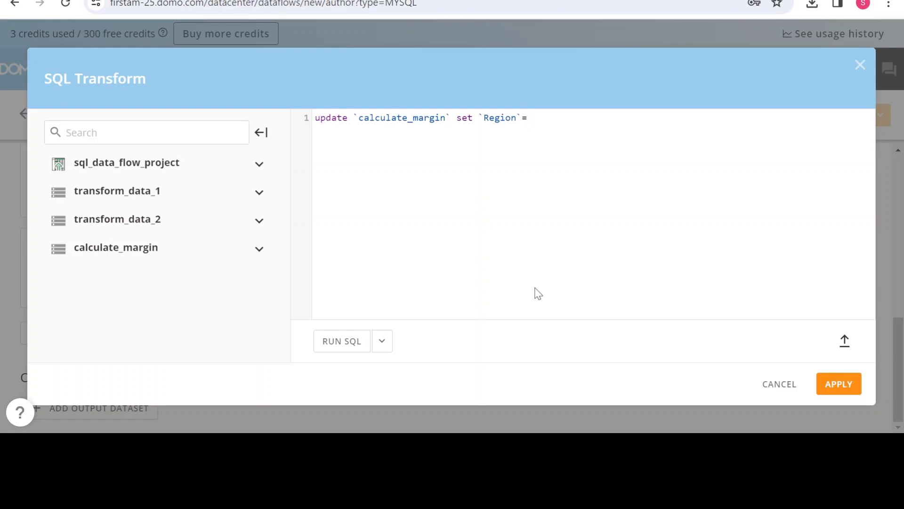
pyautogui.write("''S>E")
pyautogui.press('BackSpace')
pyautogui.press('BackSpace')
pyautogui.write('.e')
pyautogui.press('BackSpace')
pyautogui.write('East')
# Add the condition where `Region`='Southeast' on a new line of the update statement
pyautogui.press('Return')
pyautogui.write('where reg')
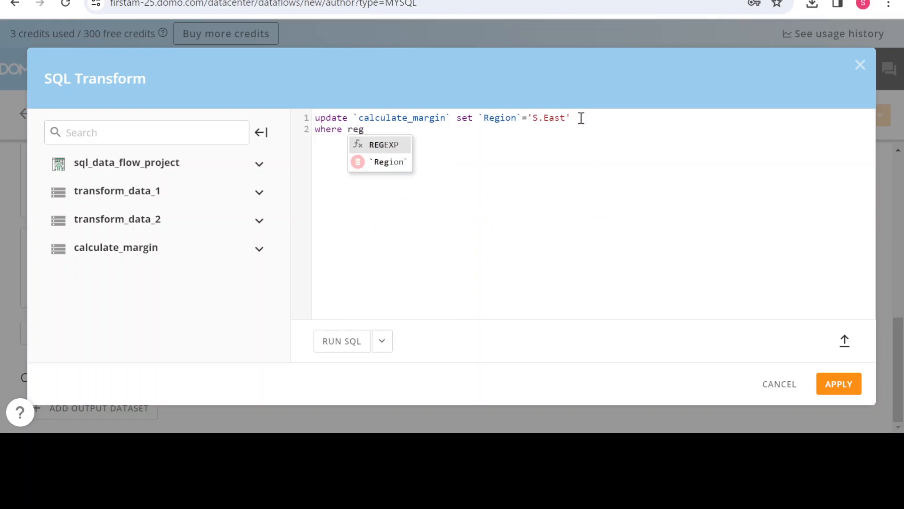
pyautogui.click(389, 163)
pyautogui.write('=')
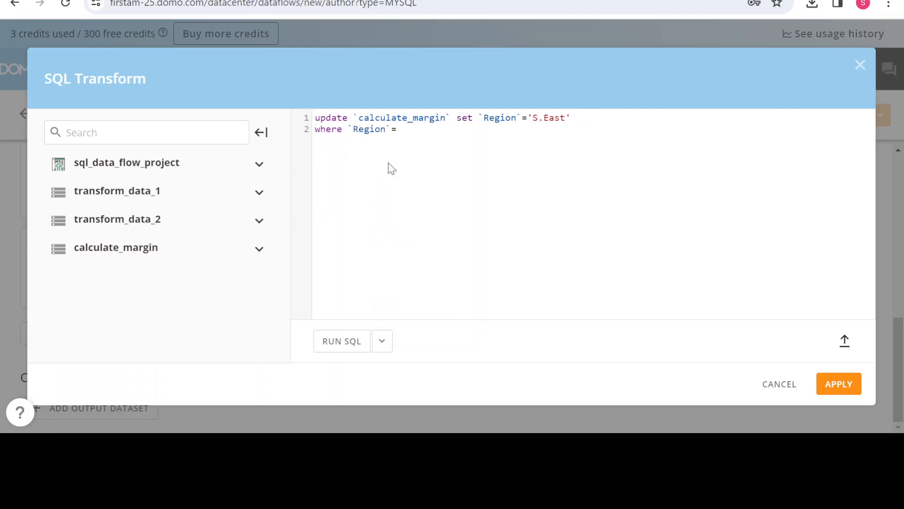
pyautogui.write("'Southeast")
# Run the Region update statement and apply the SQL transform
pyautogui.click(343, 340)
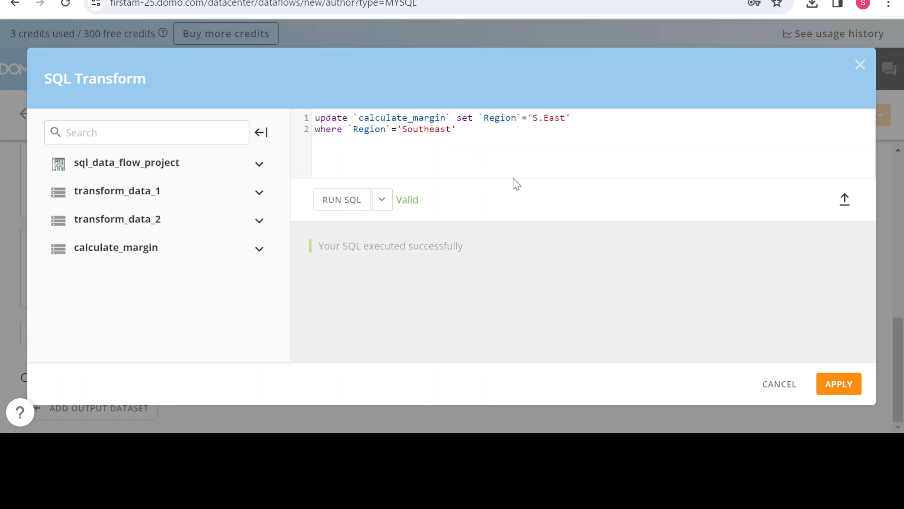
pyautogui.click(838, 388)
pyautogui.scroll(-2, 601, 371)
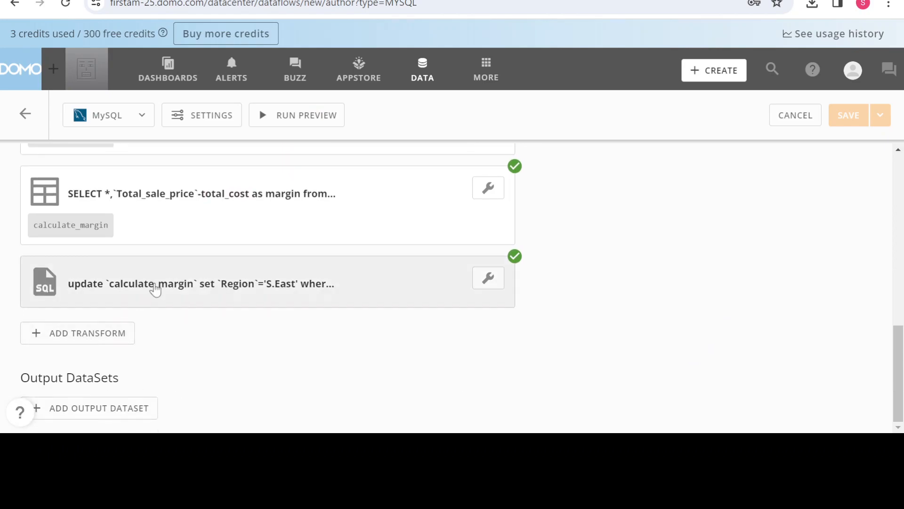
# Add an output dataset with the query select * from `calculate_margin` and run it
pyautogui.click(117, 414)
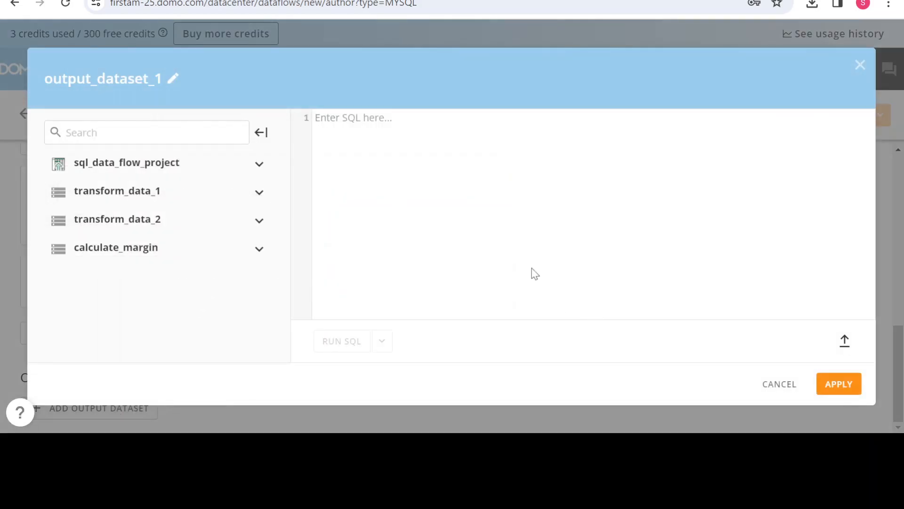
pyautogui.click(458, 231)
pyautogui.click(397, 185)
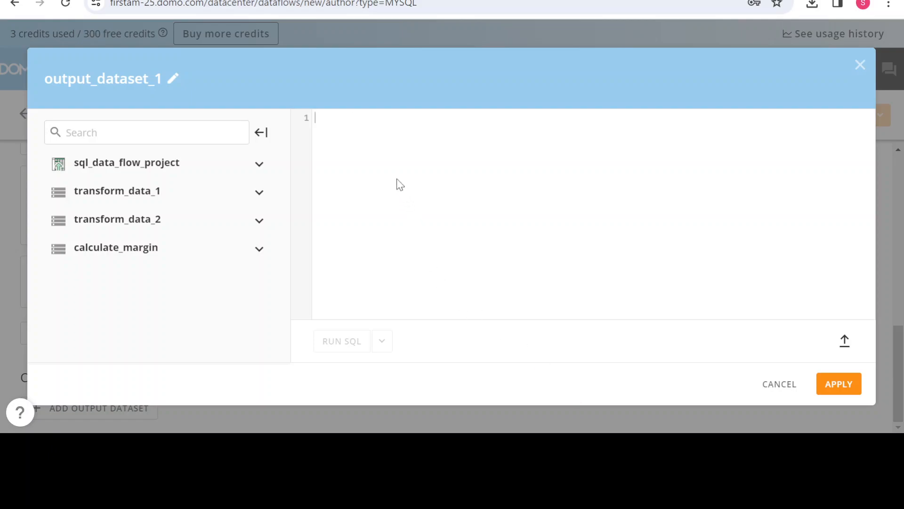
pyautogui.write('sel')
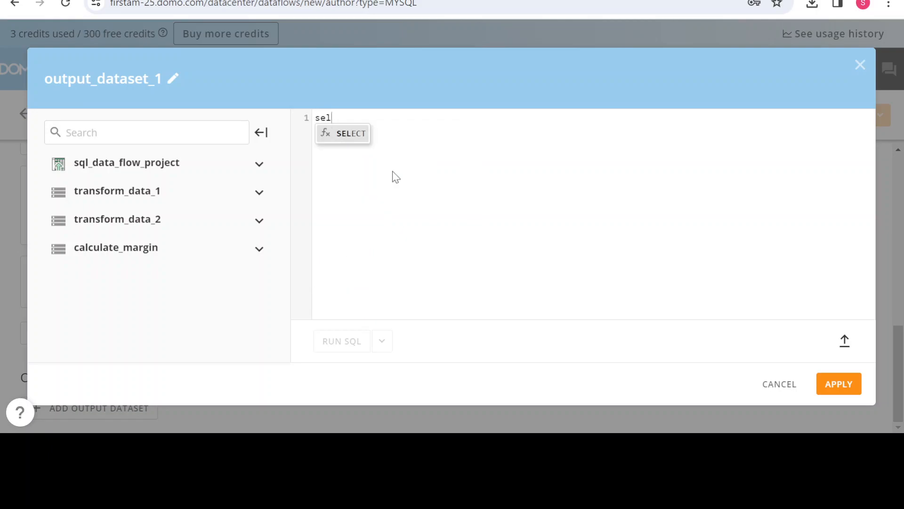
pyautogui.write('ect * from')
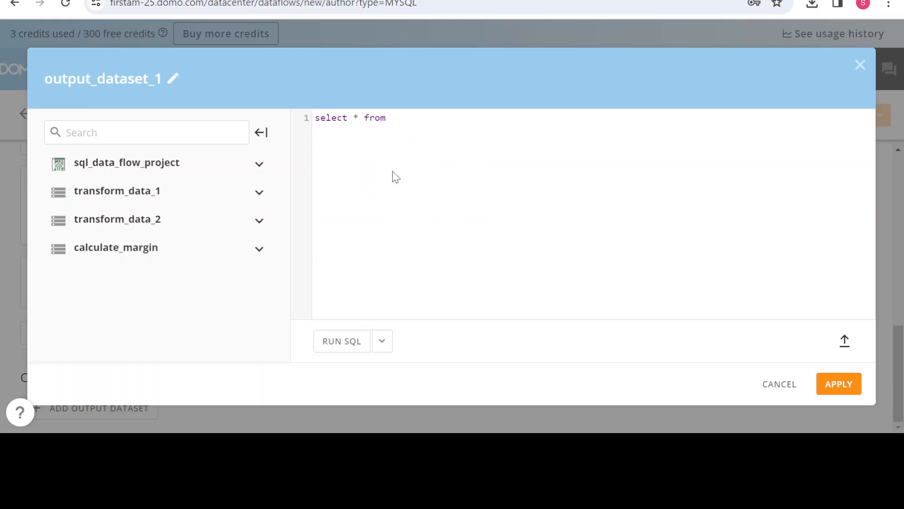
pyautogui.write(' `c')
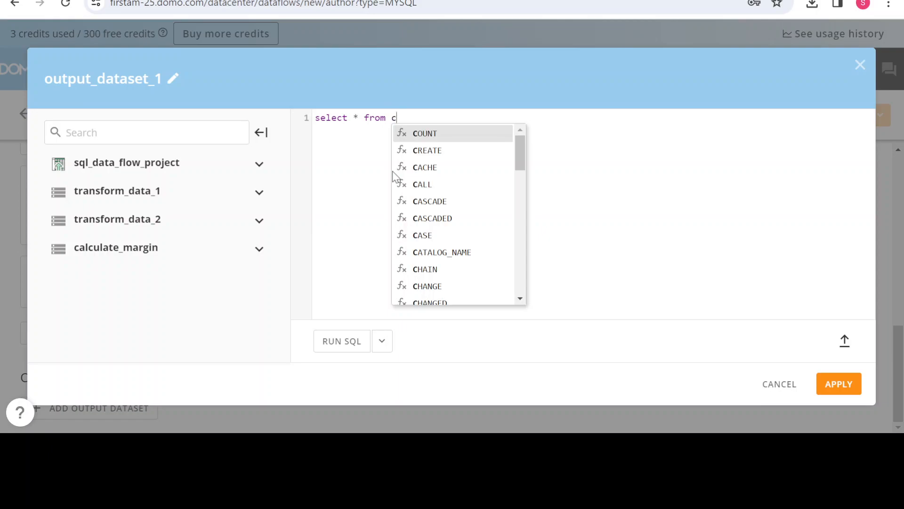
pyautogui.write('a')
pyautogui.click(448, 237)
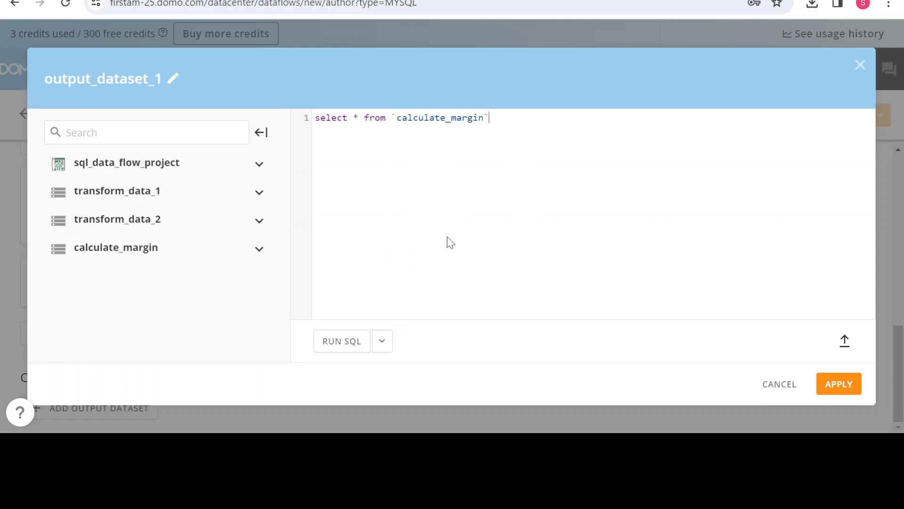
pyautogui.click(346, 343)
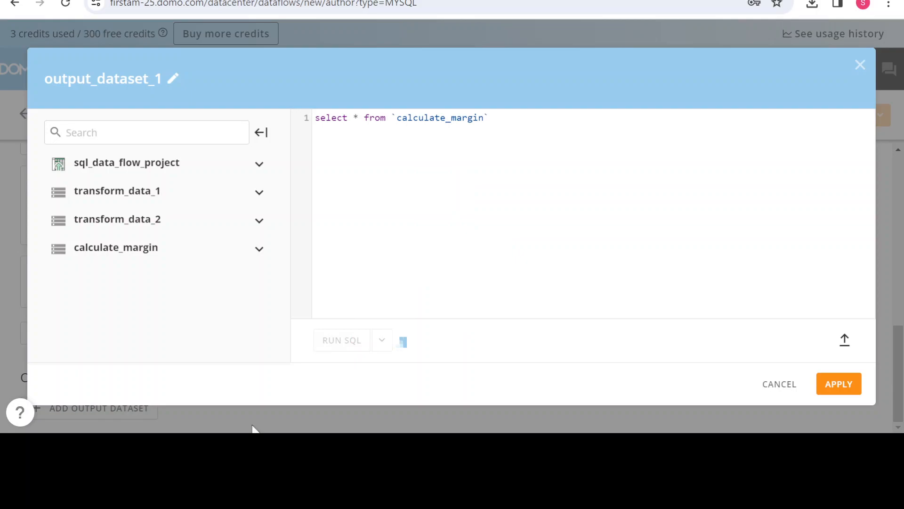
# Check the output query's preview through the Region and State columns and apply the output dataset
pyautogui.click(523, 292)
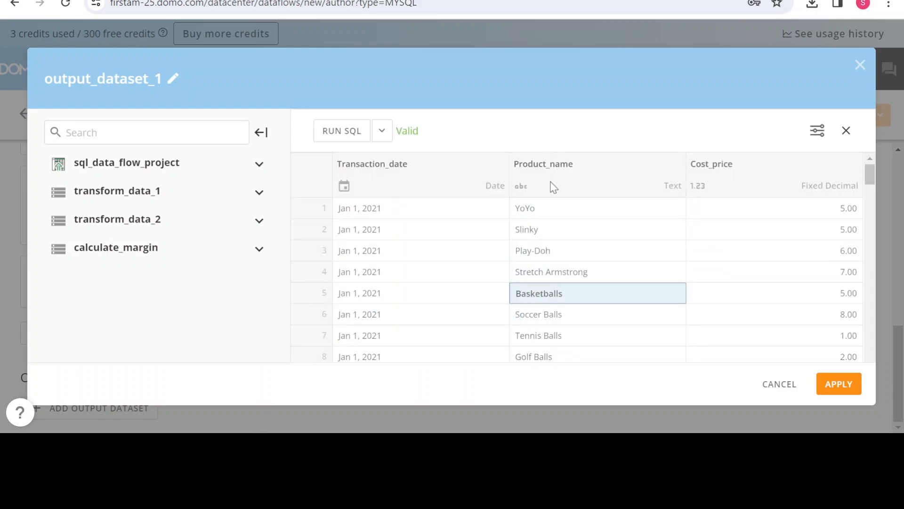
pyautogui.click(519, 358)
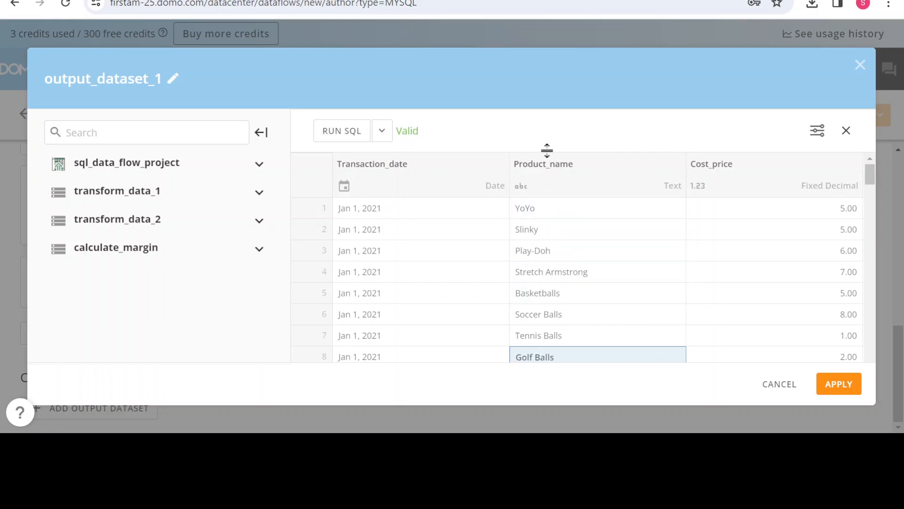
pyautogui.moveTo(533, 358); pyautogui.dragTo(903, 368)
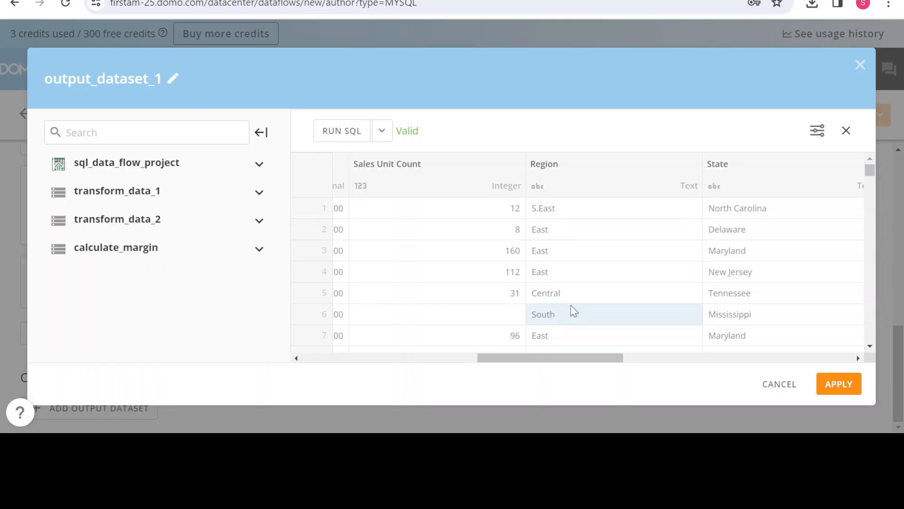
pyautogui.click(834, 386)
pyautogui.scroll(-2, 362, 368)
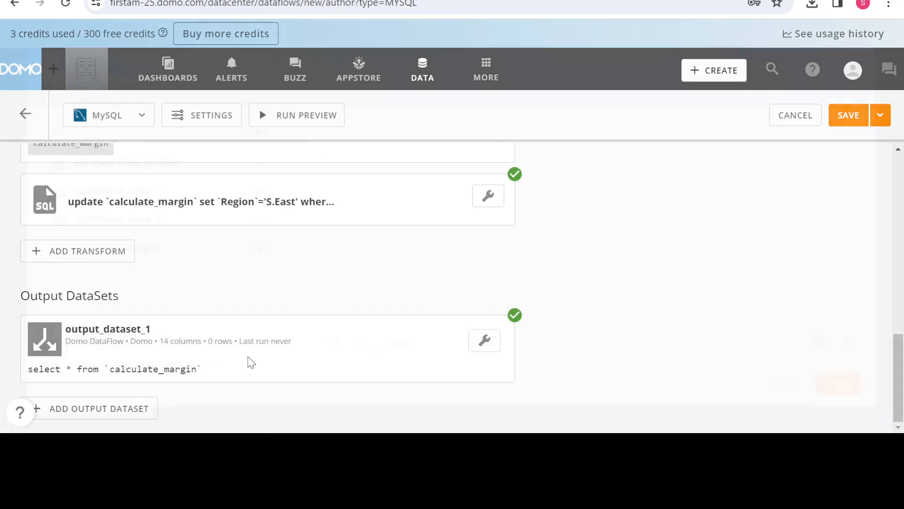
# Rename the output dataset as SQL Transformation and apply the change
pyautogui.click(251, 362)
pyautogui.click(174, 75)
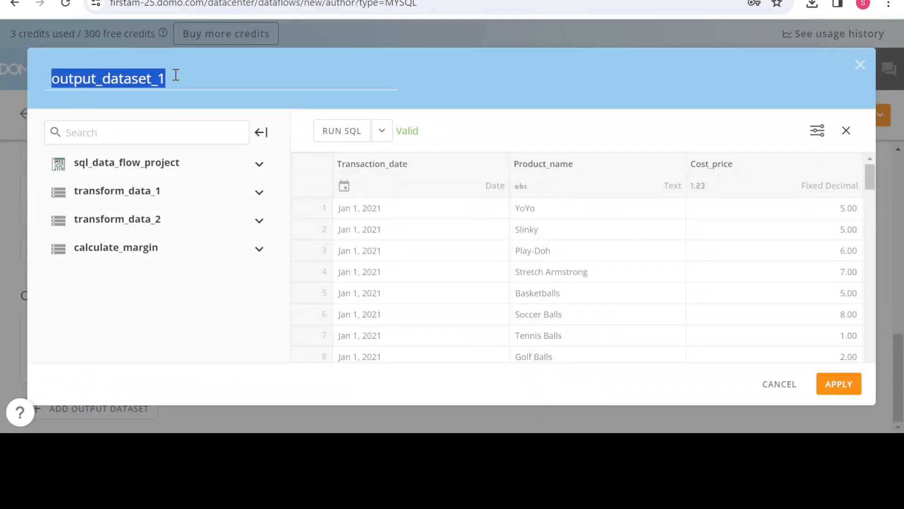
pyautogui.press('BackSpace')
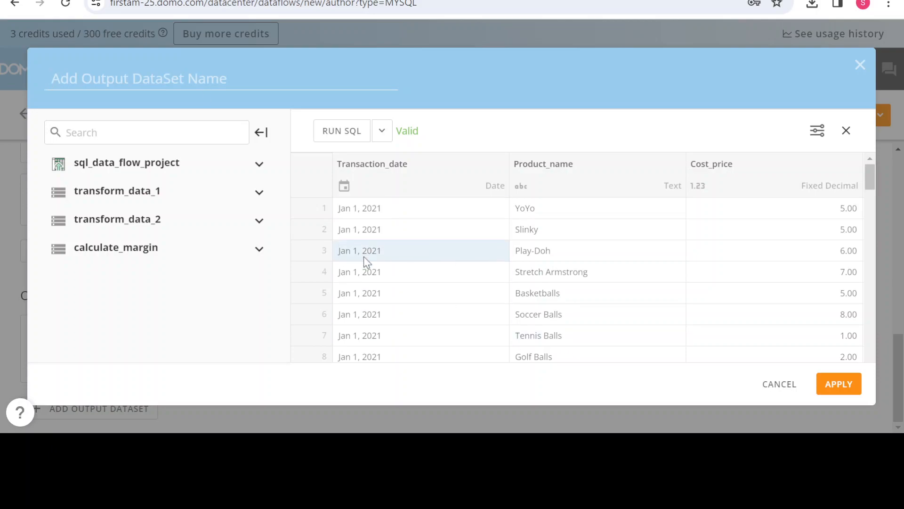
pyautogui.write('SQL Transformation')
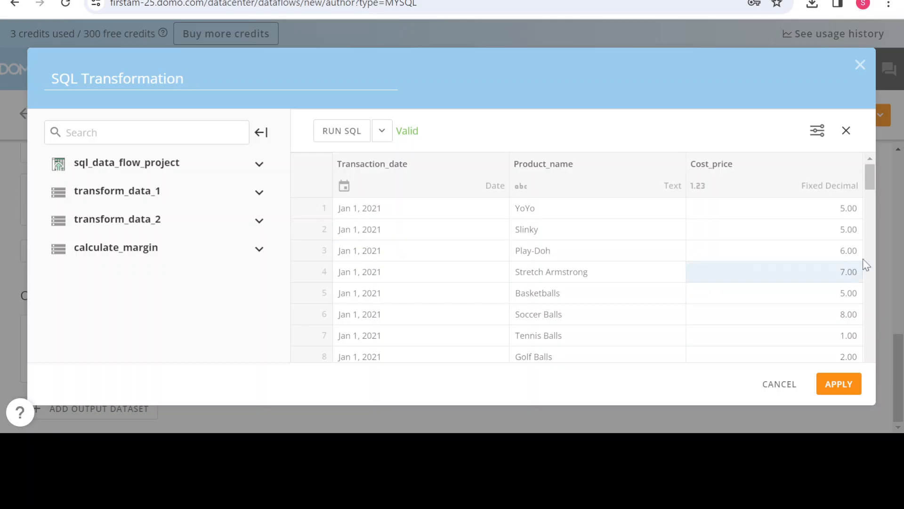
pyautogui.click(833, 384)
# Run a preview of the whole DataFlow
pyautogui.scroll(4, 282, 228)
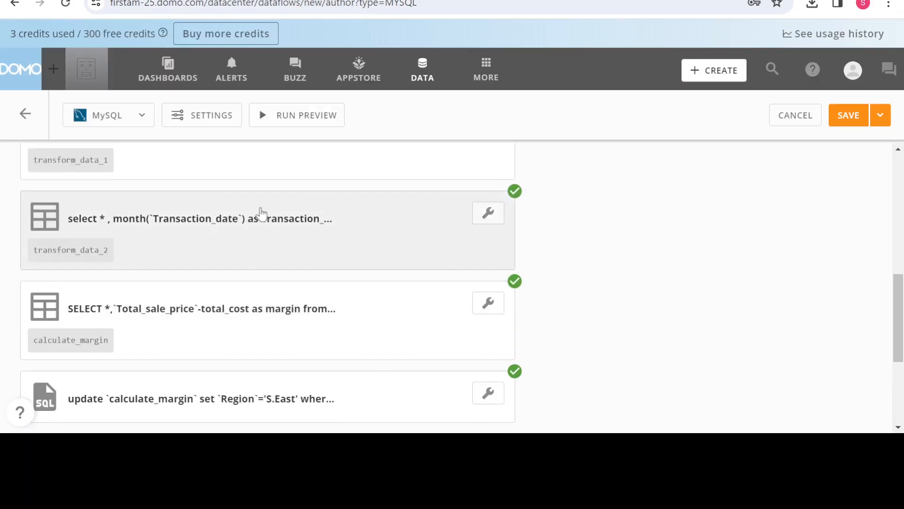
pyautogui.scroll(8, 259, 203)
pyautogui.scroll(-10, 259, 224)
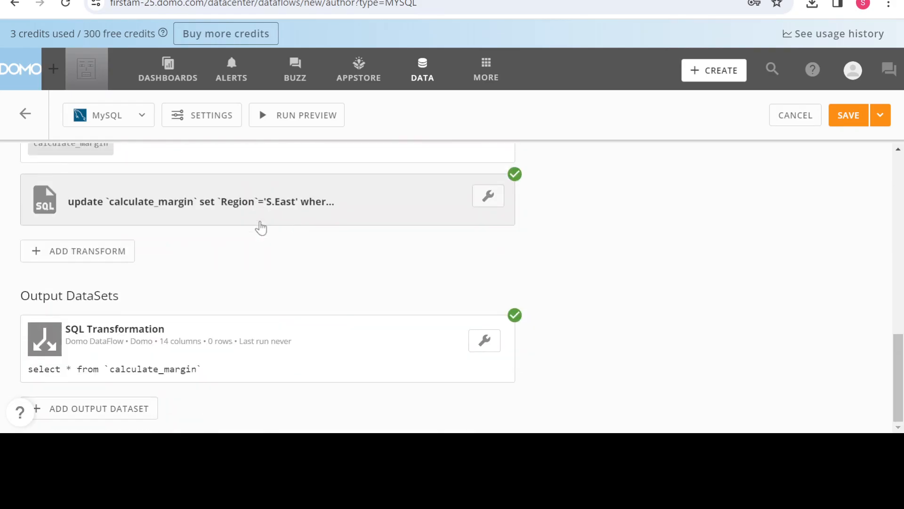
pyautogui.click(286, 117)
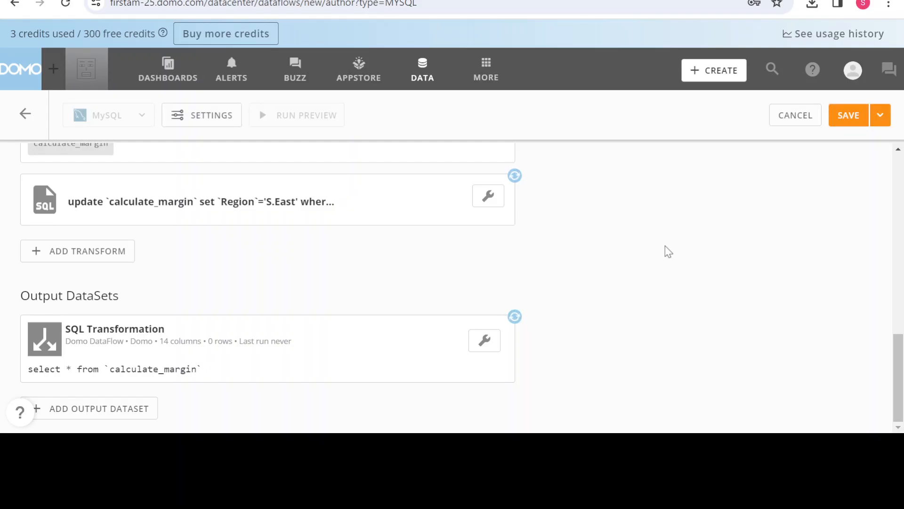
# Examine the status of the input dataset, each transform and the output dataset in the previewed DataFlow
pyautogui.scroll(10, 666, 283)
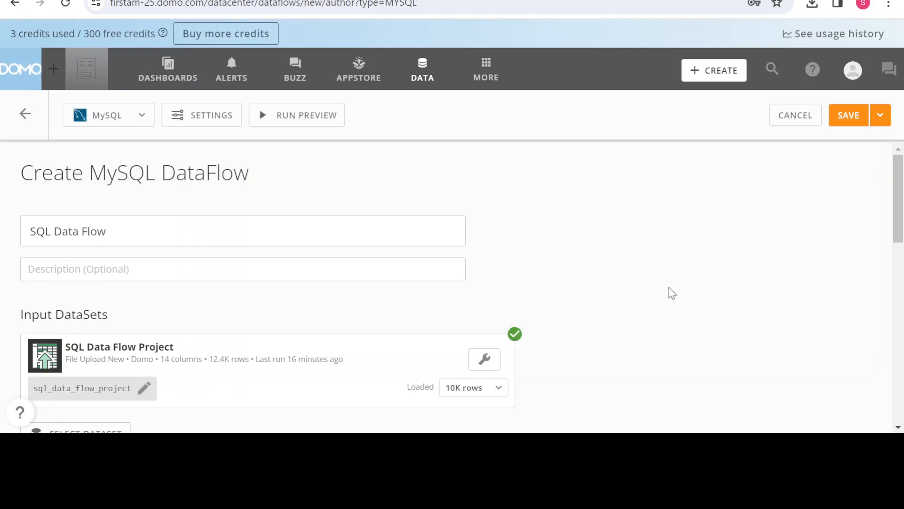
pyautogui.scroll(-9, 672, 293)
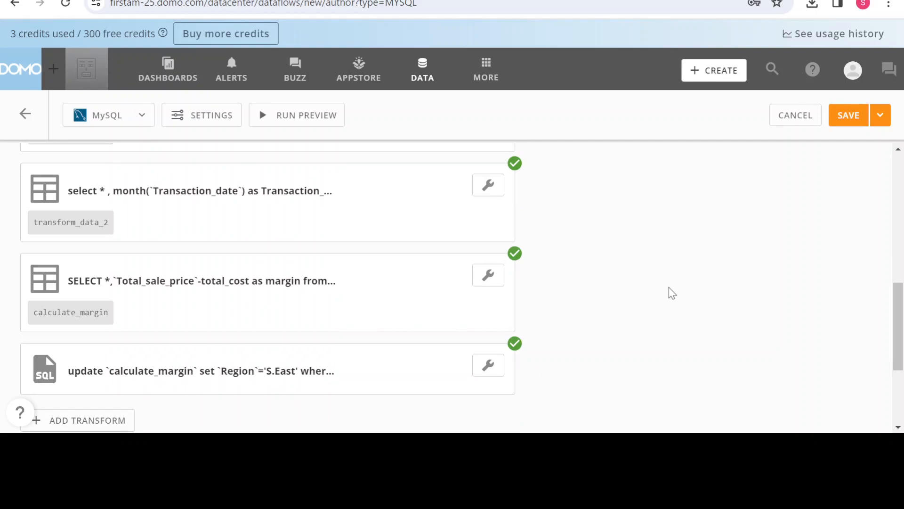
pyautogui.scroll(-3, 672, 293)
pyautogui.scroll(5, 672, 293)
pyautogui.scroll(8, 672, 293)
pyautogui.scroll(-7, 672, 293)
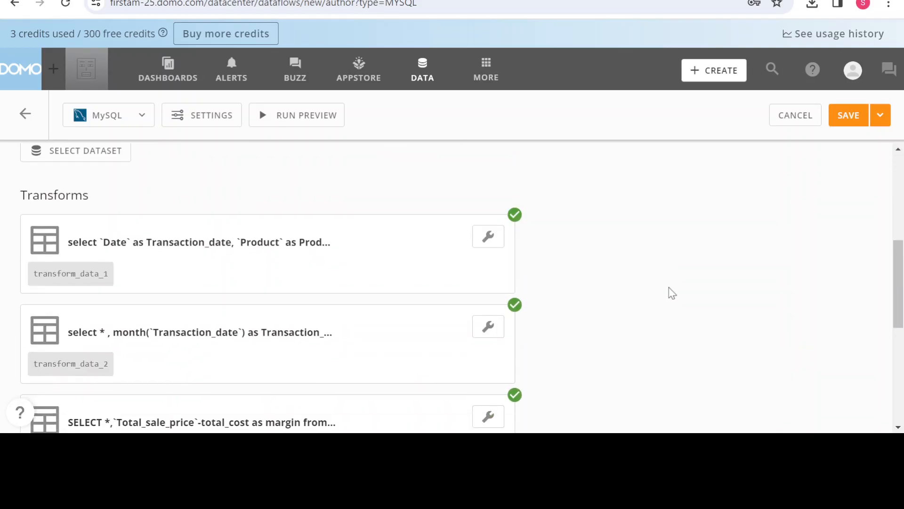
pyautogui.scroll(-5, 672, 293)
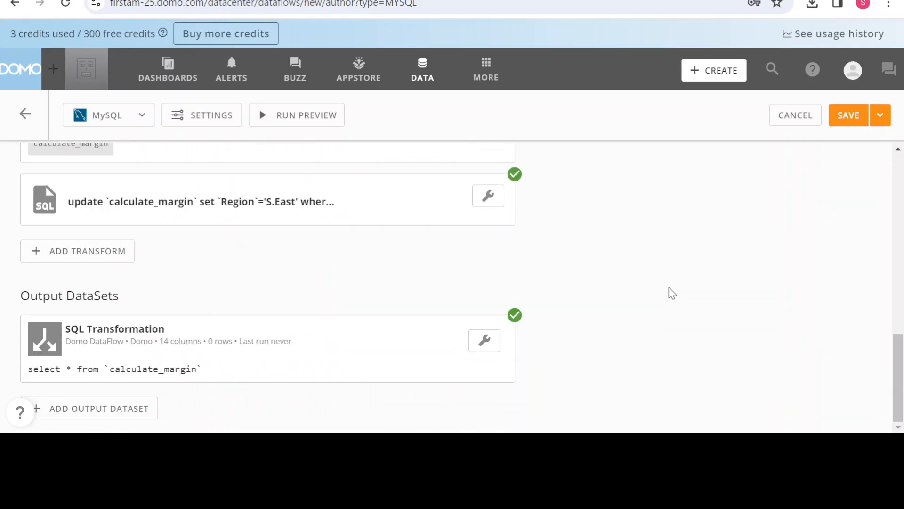
pyautogui.scroll(10, 672, 293)
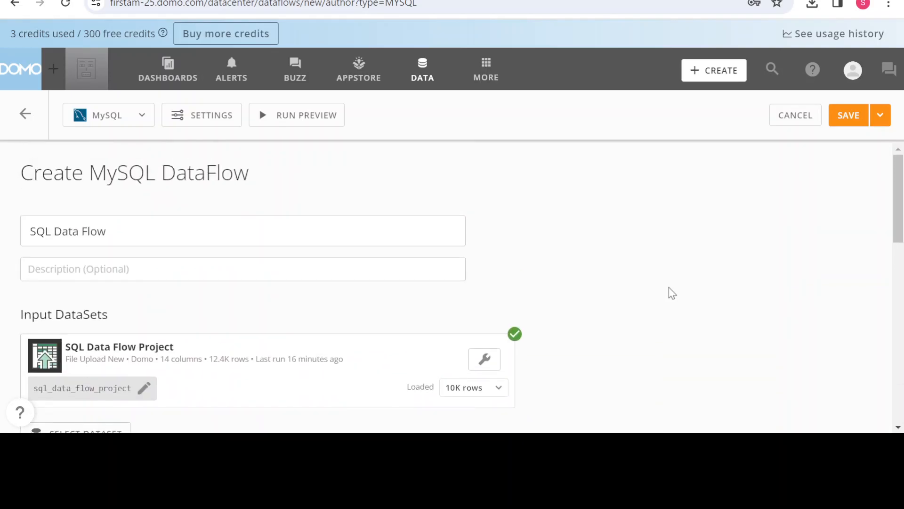
# Add a schedule trigger that runs the DataFlow when the SQL Data Flow Project dataset updates, and apply the settings
pyautogui.click(215, 125)
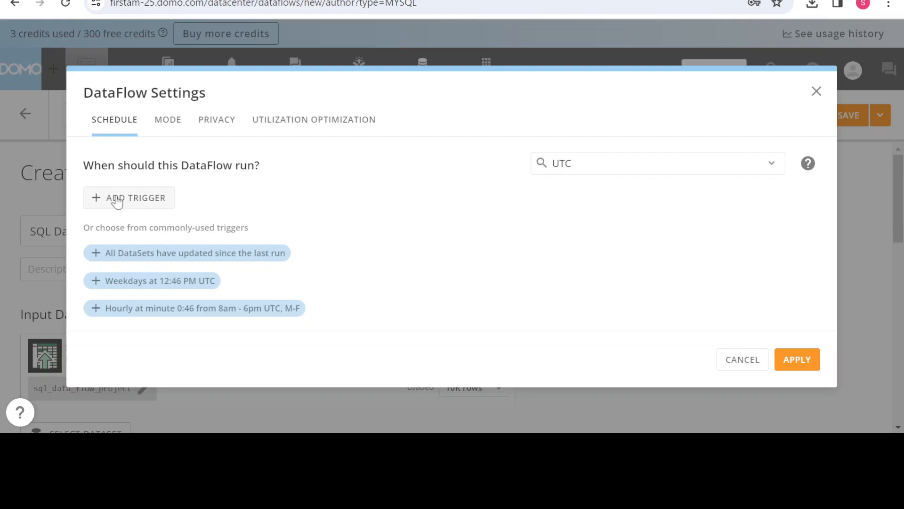
pyautogui.click(118, 201)
pyautogui.click(365, 244)
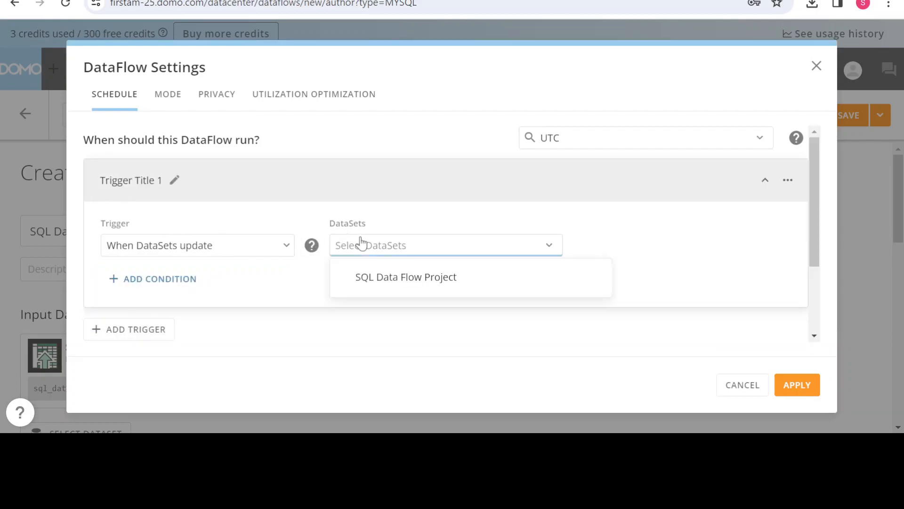
pyautogui.click(391, 278)
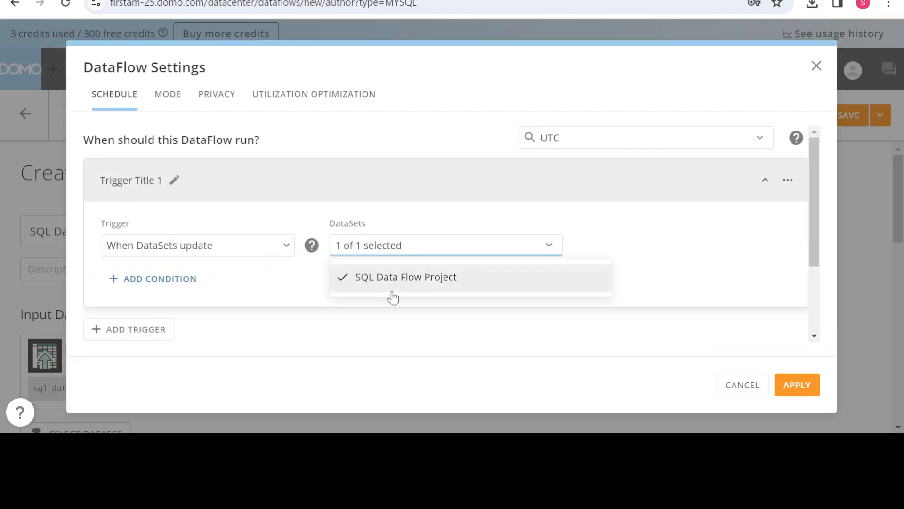
pyautogui.click(314, 300)
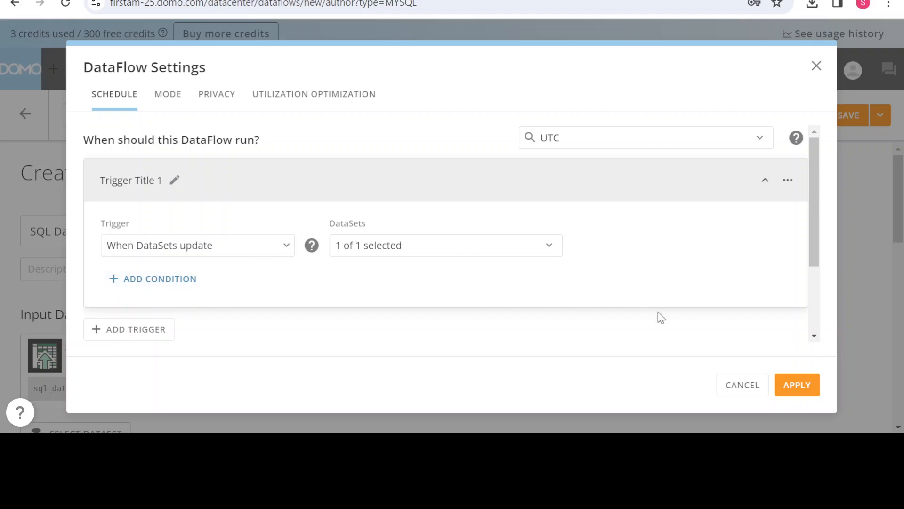
pyautogui.click(795, 389)
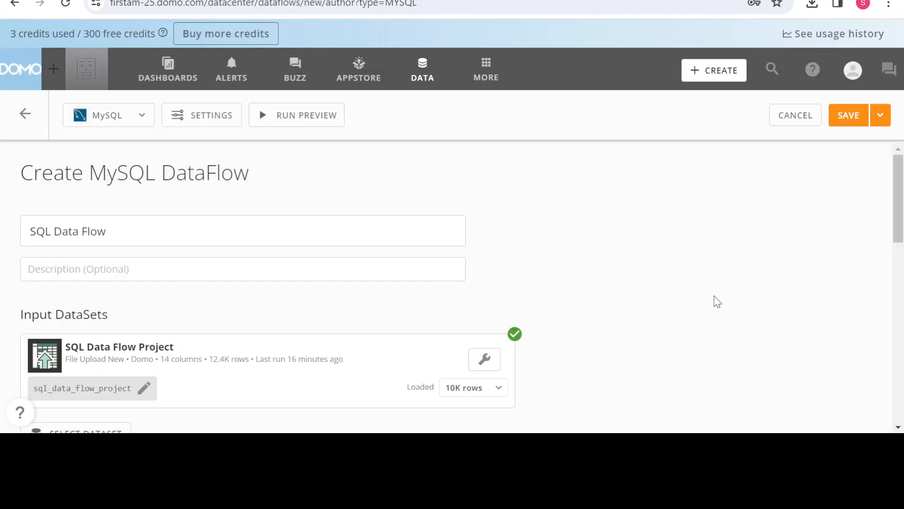
# Save and run the DataFlow with the existing trigger and no version description
pyautogui.scroll(-8, 714, 302)
pyautogui.scroll(8, 714, 302)
pyautogui.click(880, 115)
pyautogui.click(854, 150)
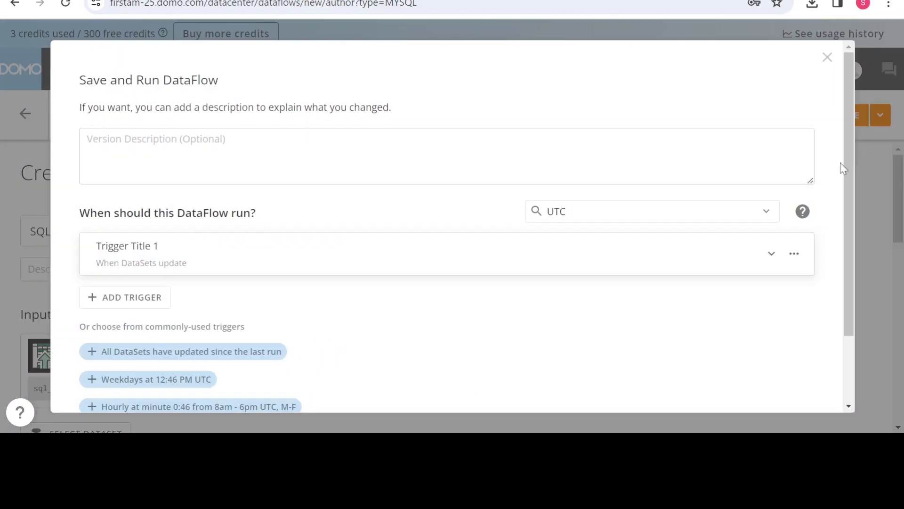
pyautogui.scroll(-3, 571, 343)
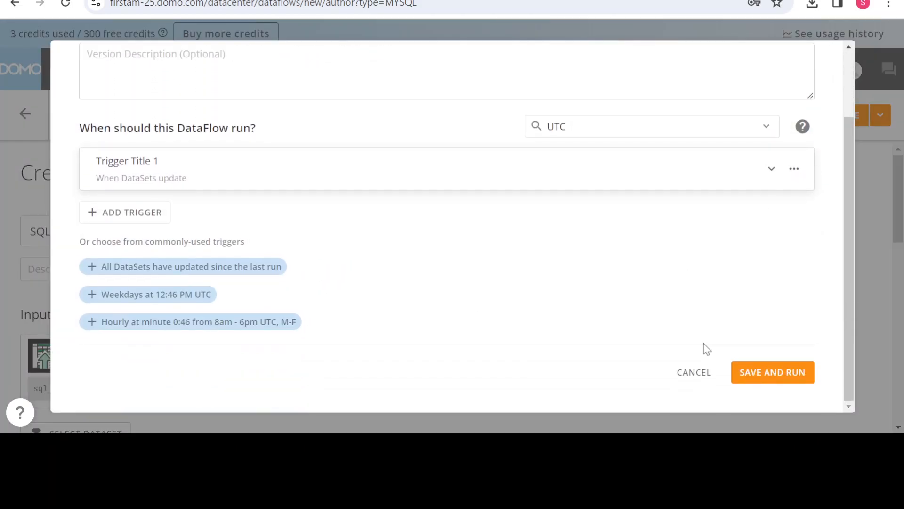
pyautogui.click(765, 373)
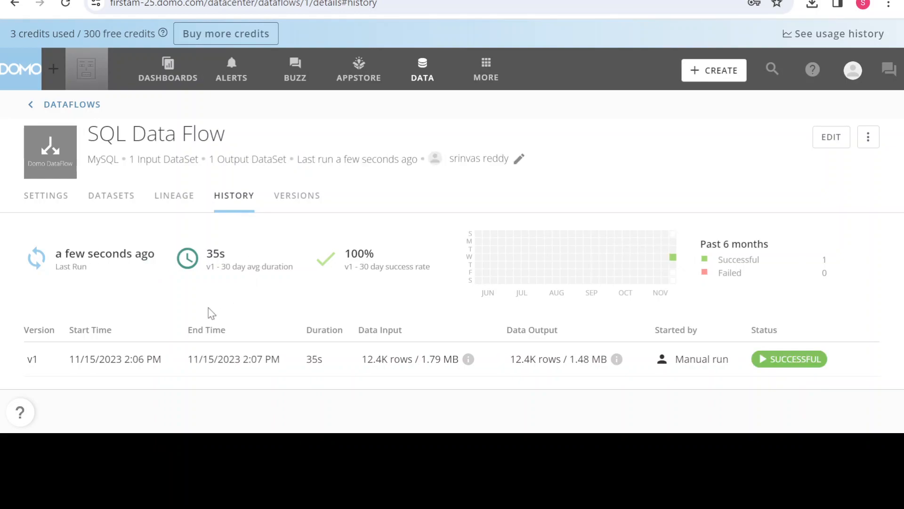
# Open the SQL Transformation output dataset's data table and examine the Region, Total_sale_price, Total_cost and margin columns
pyautogui.click(96, 201)
pyautogui.scroll(-3, 141, 274)
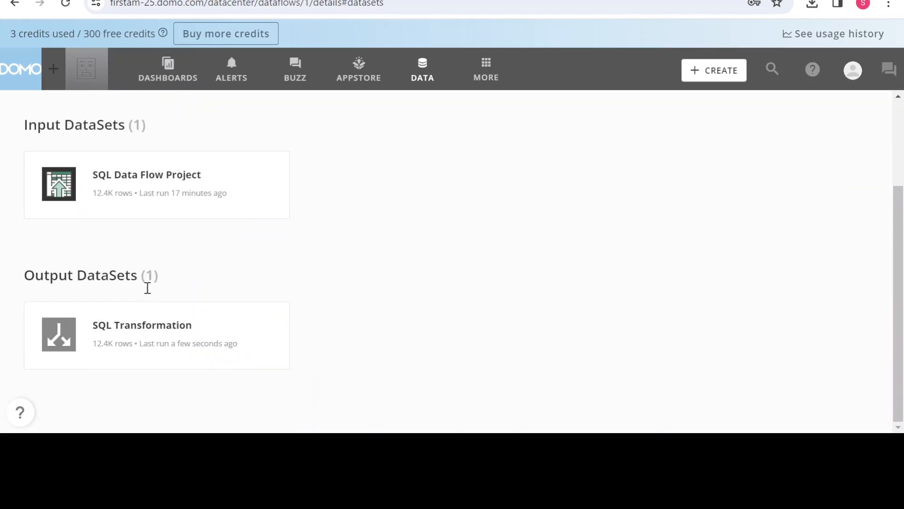
pyautogui.click(135, 331)
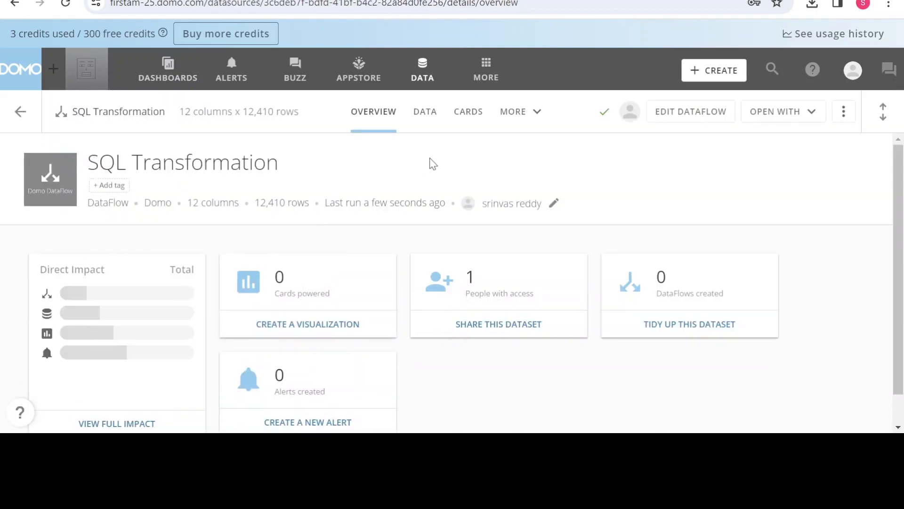
pyautogui.click(414, 119)
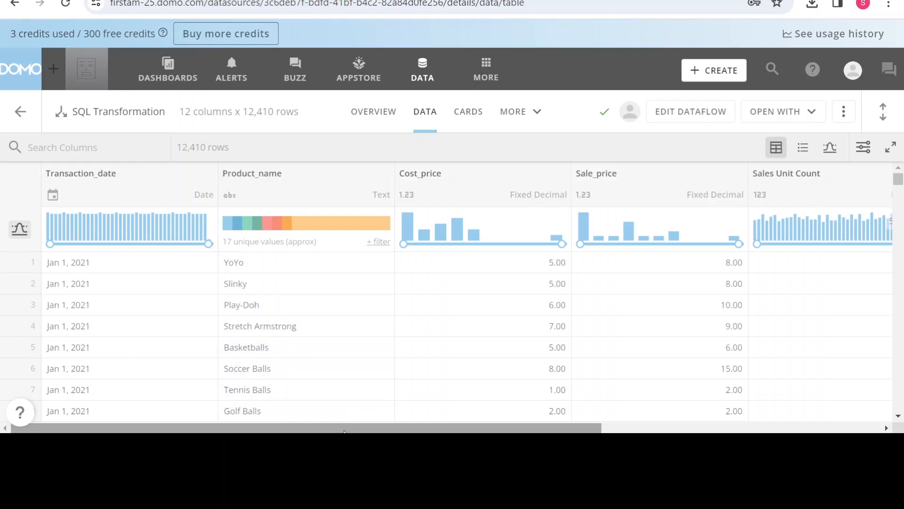
pyautogui.moveTo(344, 431); pyautogui.dragTo(552, 431)
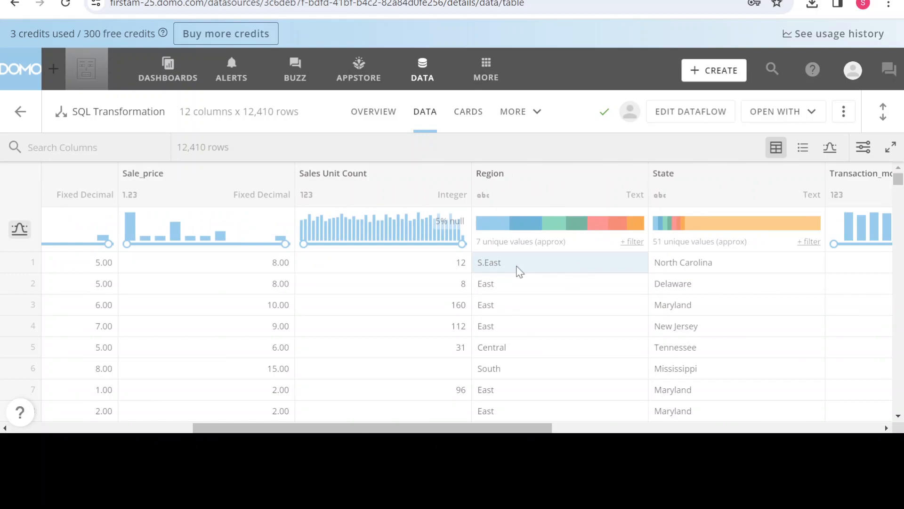
pyautogui.moveTo(440, 428); pyautogui.dragTo(768, 428)
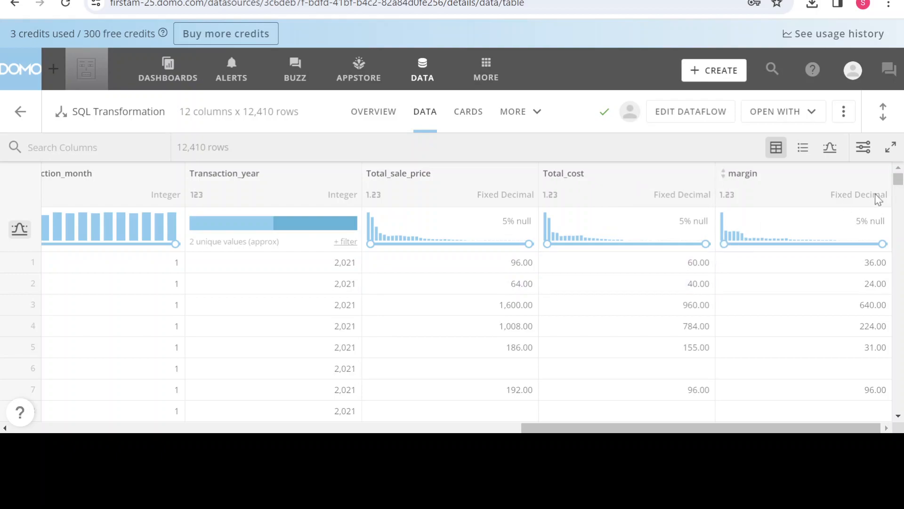
pyautogui.scroll(-2, 890, 297)
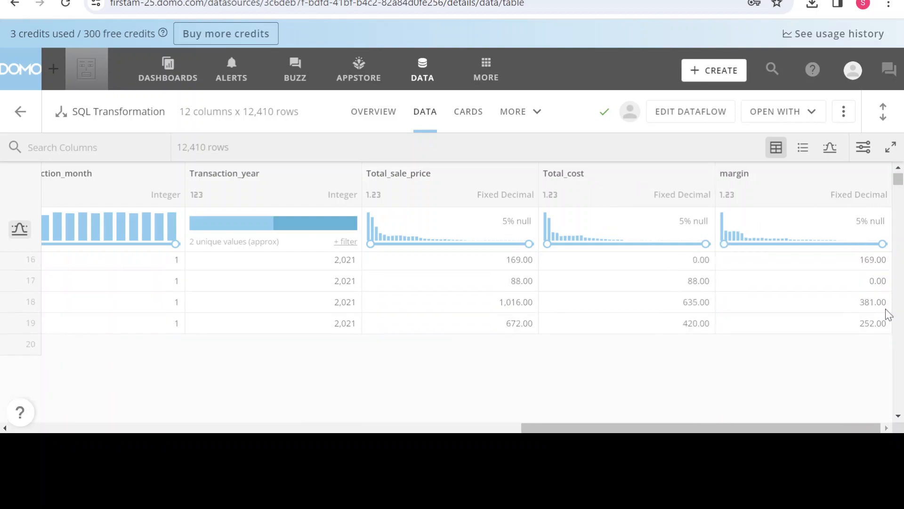